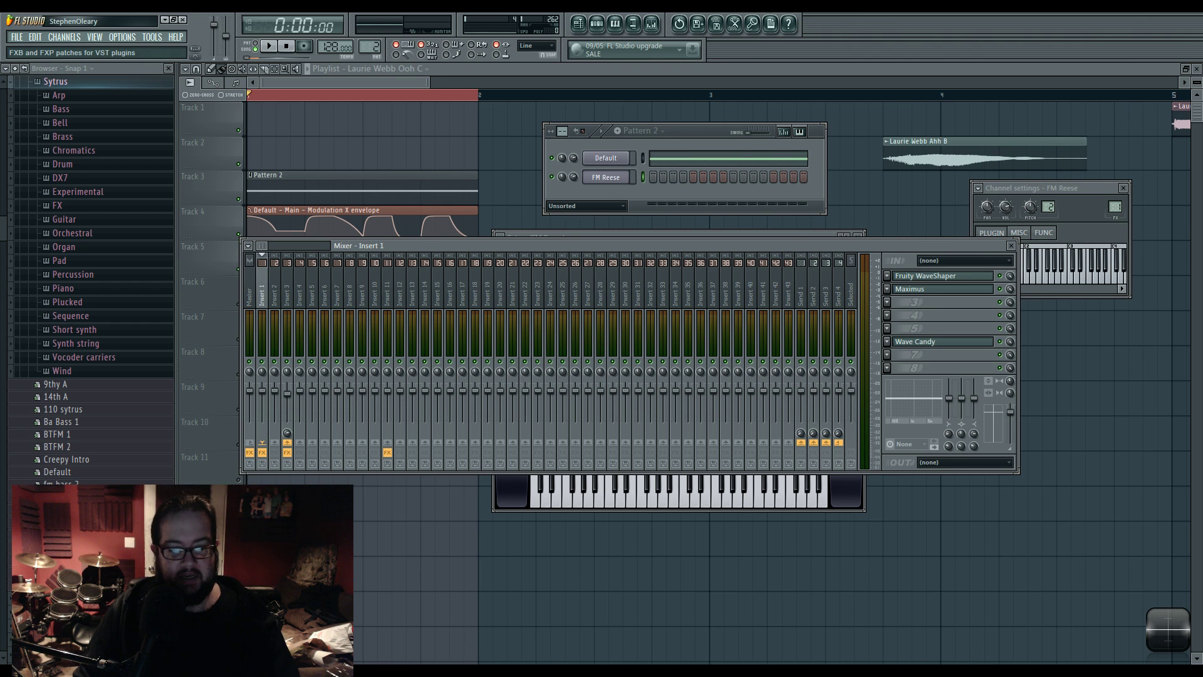
Step: Close all floating windows and collapse the Sytrus, Plugin presets and Packs folders in the browser
key(alt+Tab)
key(alt+Tab)
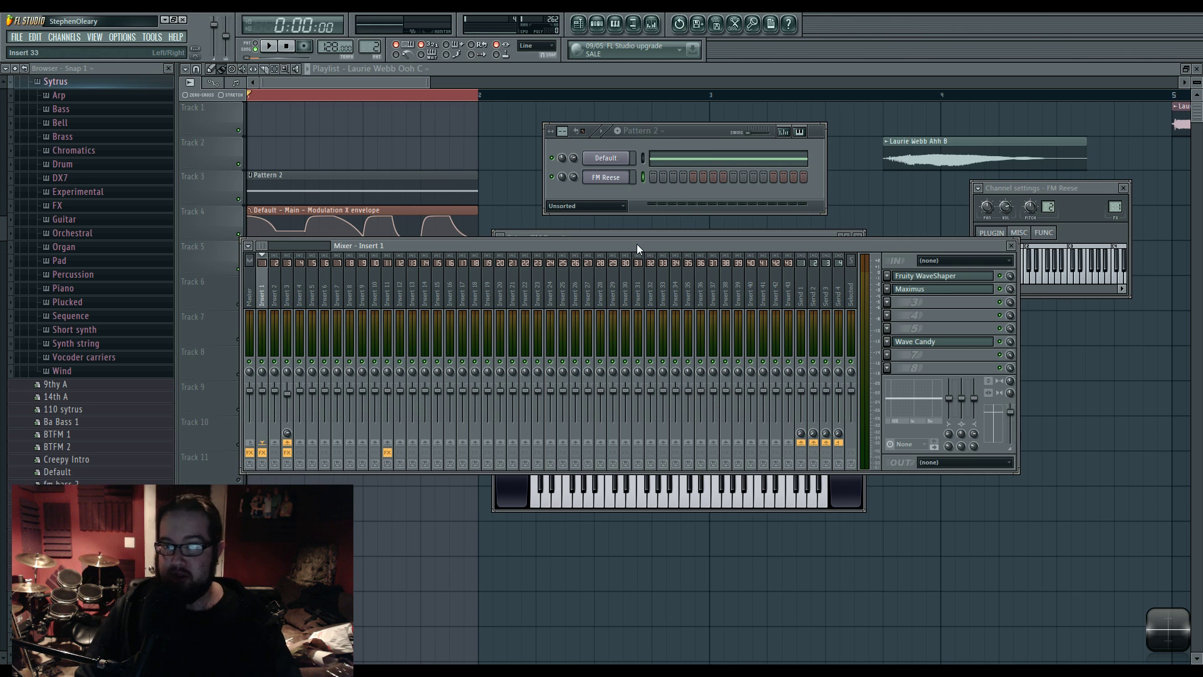
key(F12)
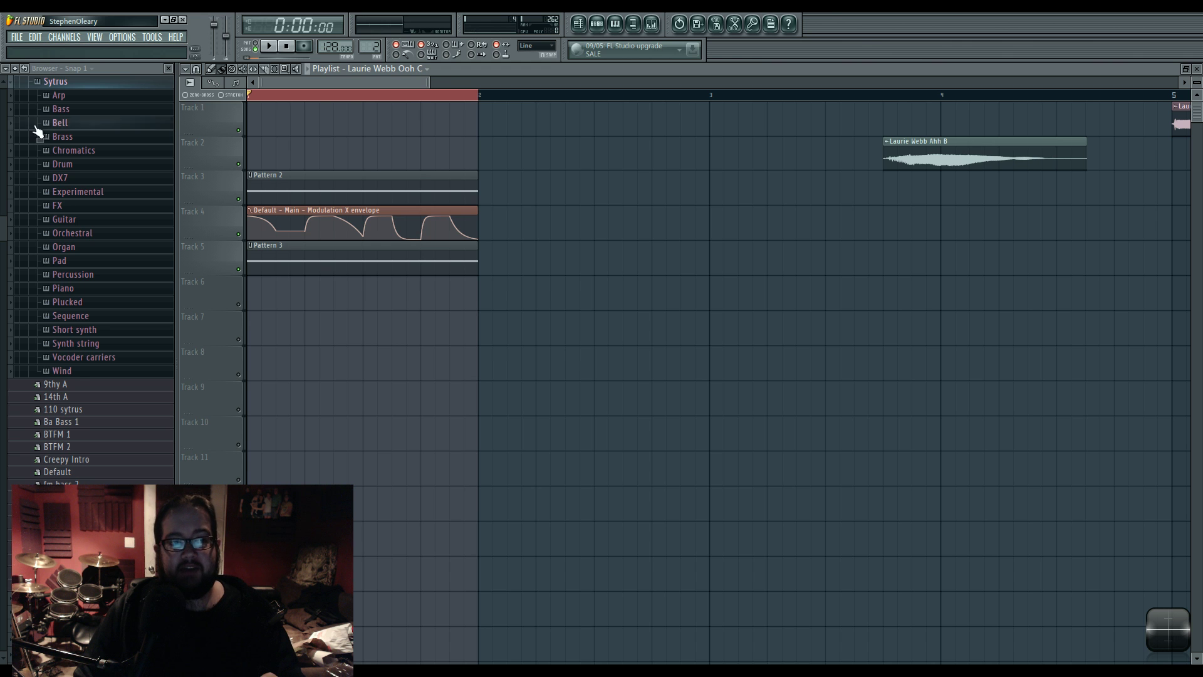
click(85, 83)
scroll(112, 220, up, 10)
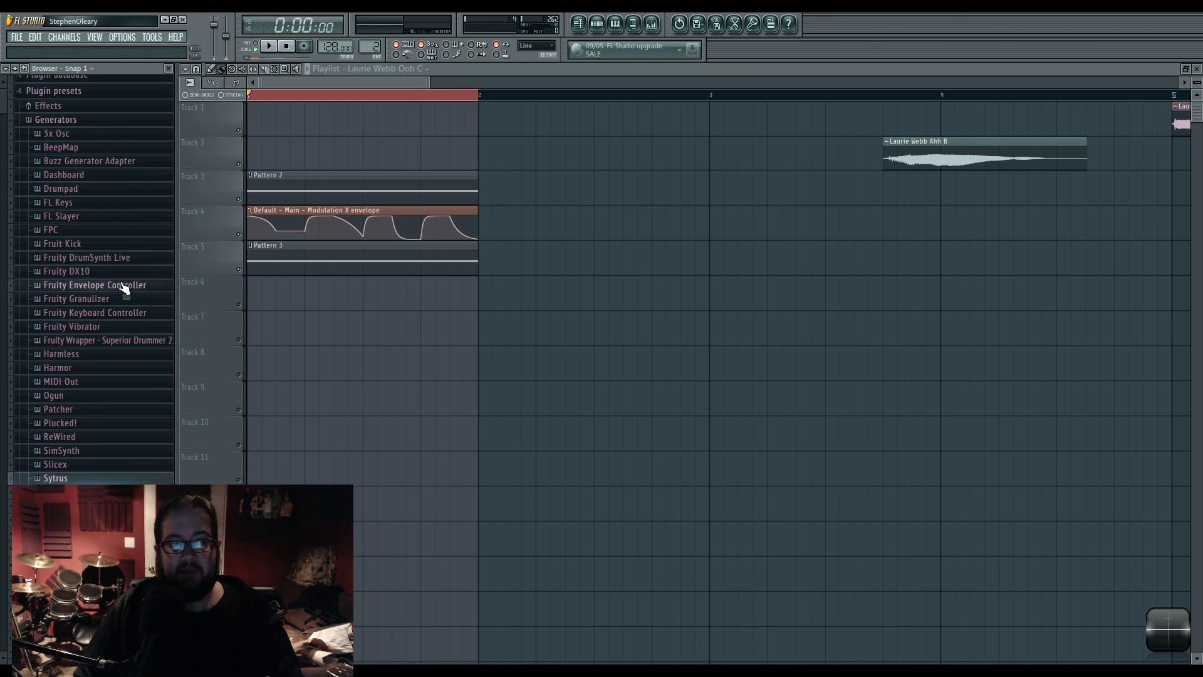
scroll(124, 288, up, 3)
click(62, 133)
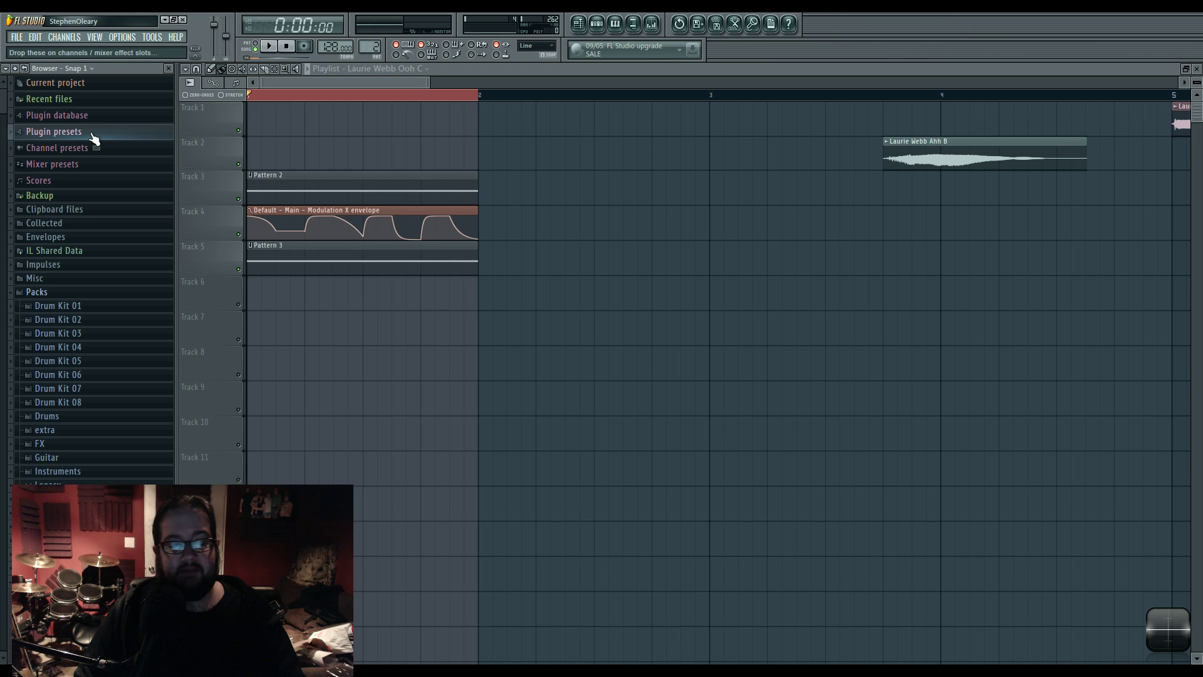
click(89, 292)
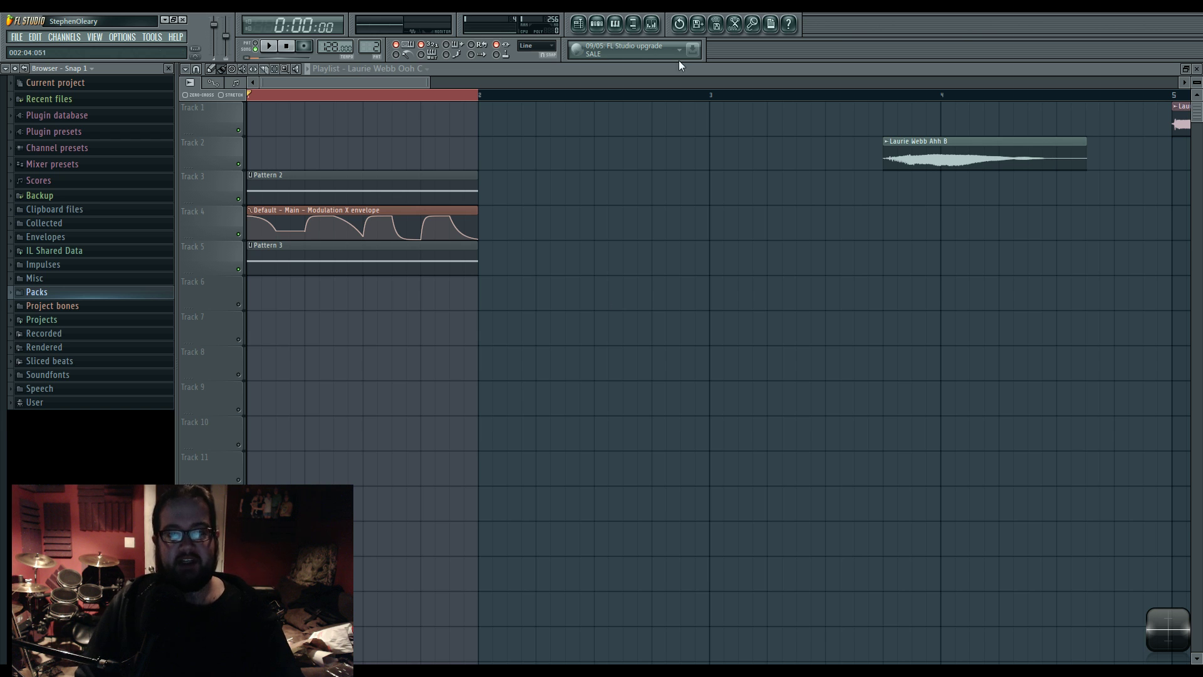
Step: Show the step sequencer and view the Sytrus settings of the Default and FM Reese channels, ending on FM Reese
click(597, 24)
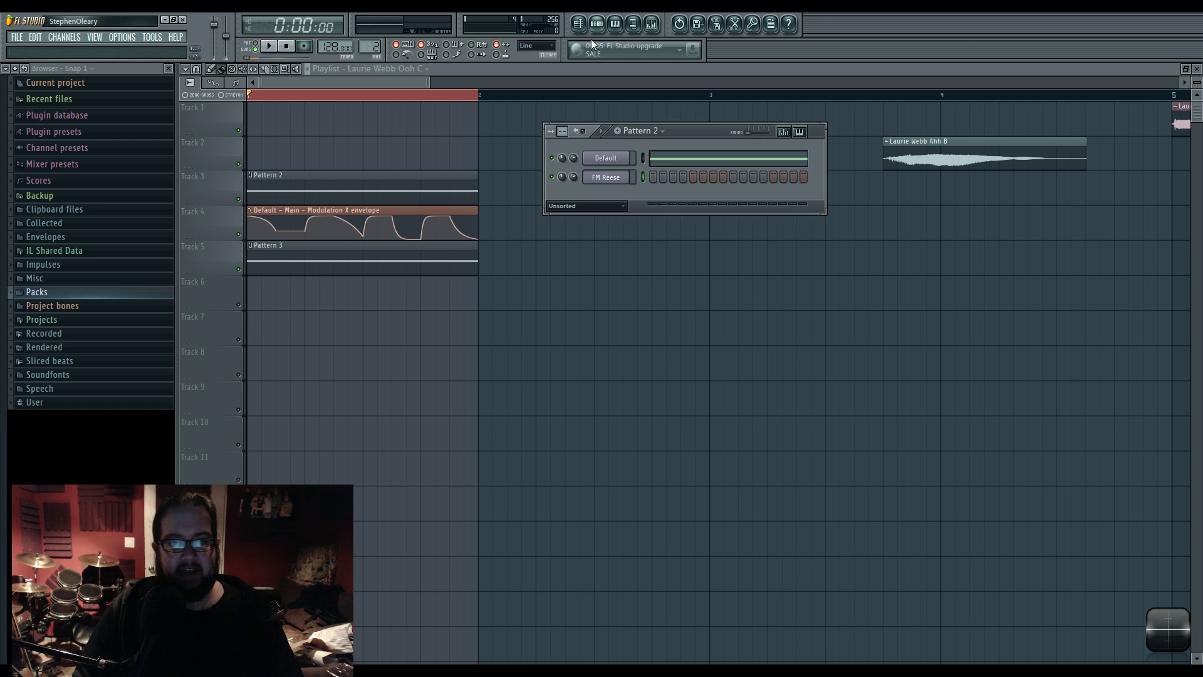
click(614, 160)
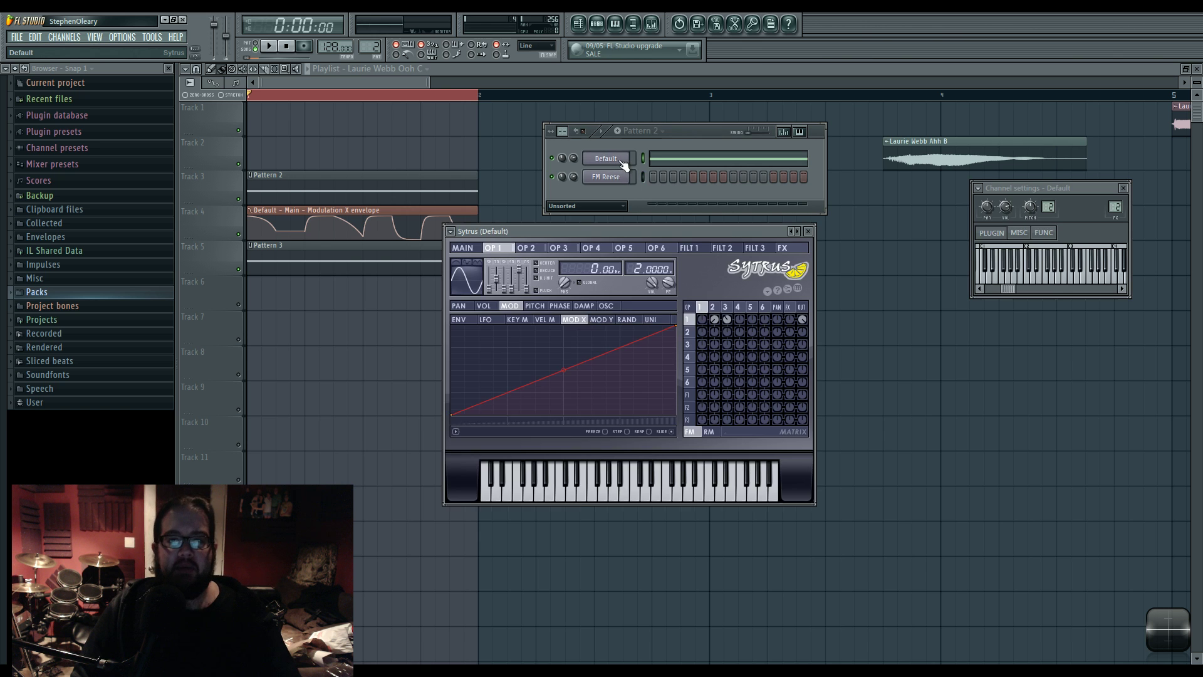
click(620, 176)
click(619, 164)
click(606, 177)
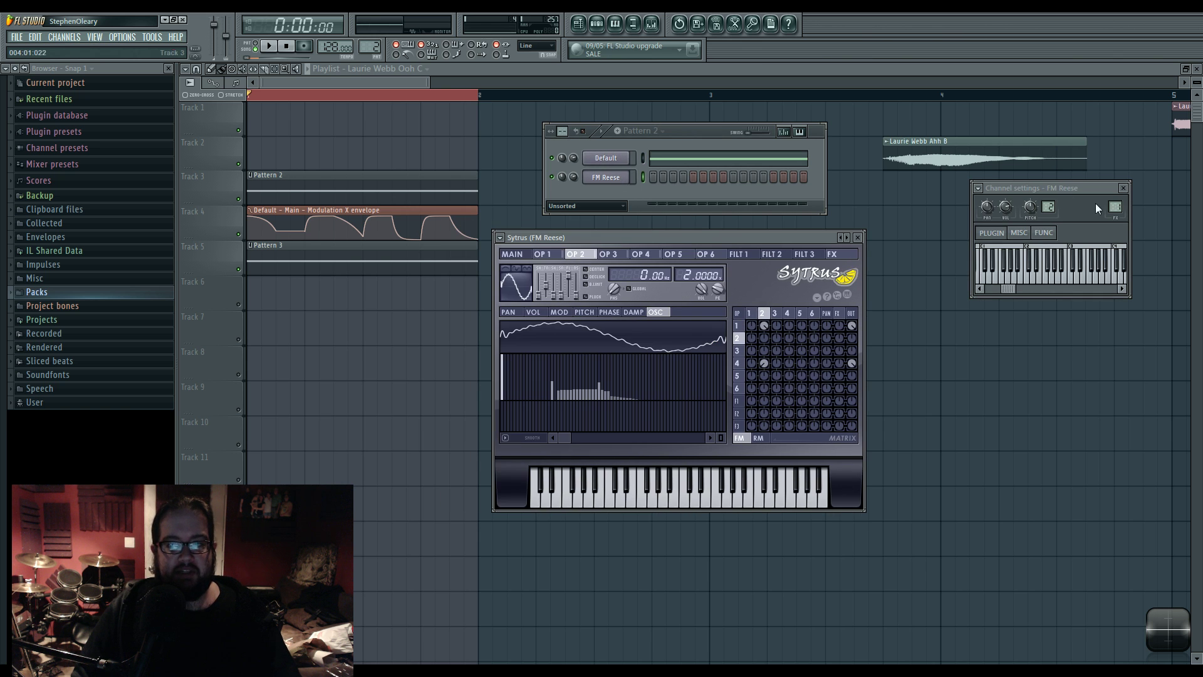
Step: Show Insert 3's effects in the mixer, with the mixer window lowered beneath the step sequencer, and play the loop briefly
key(F9)
click(287, 282)
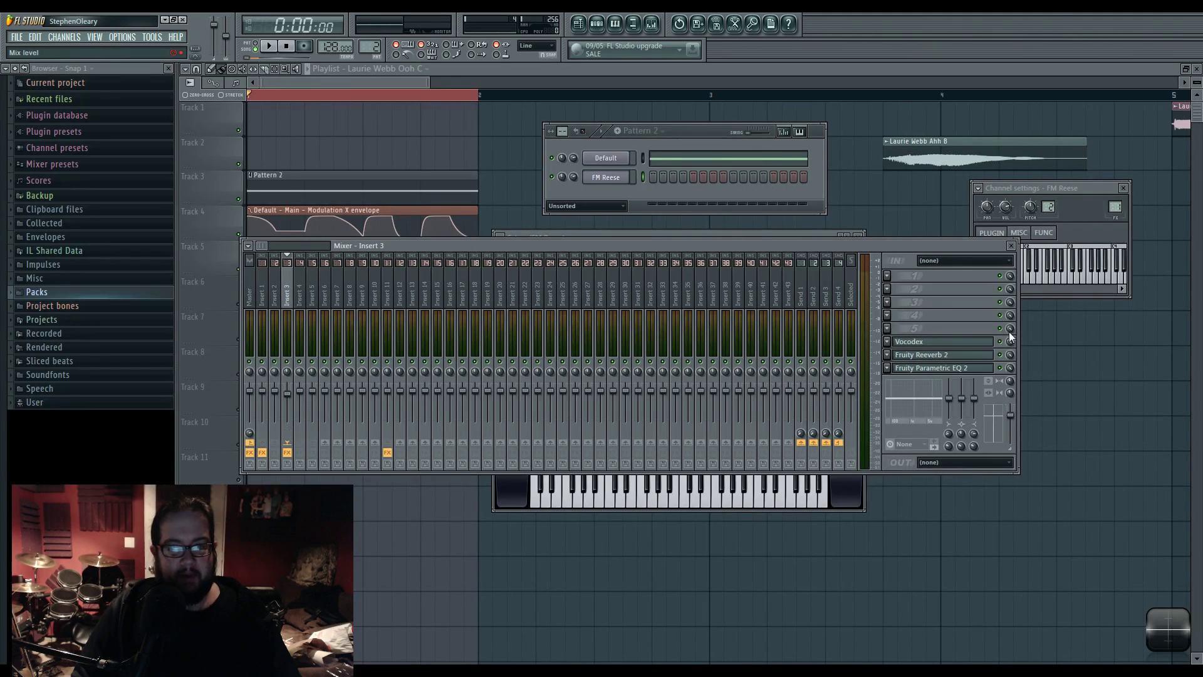
drag(797, 246, 866, 327)
key(space)
key(space)
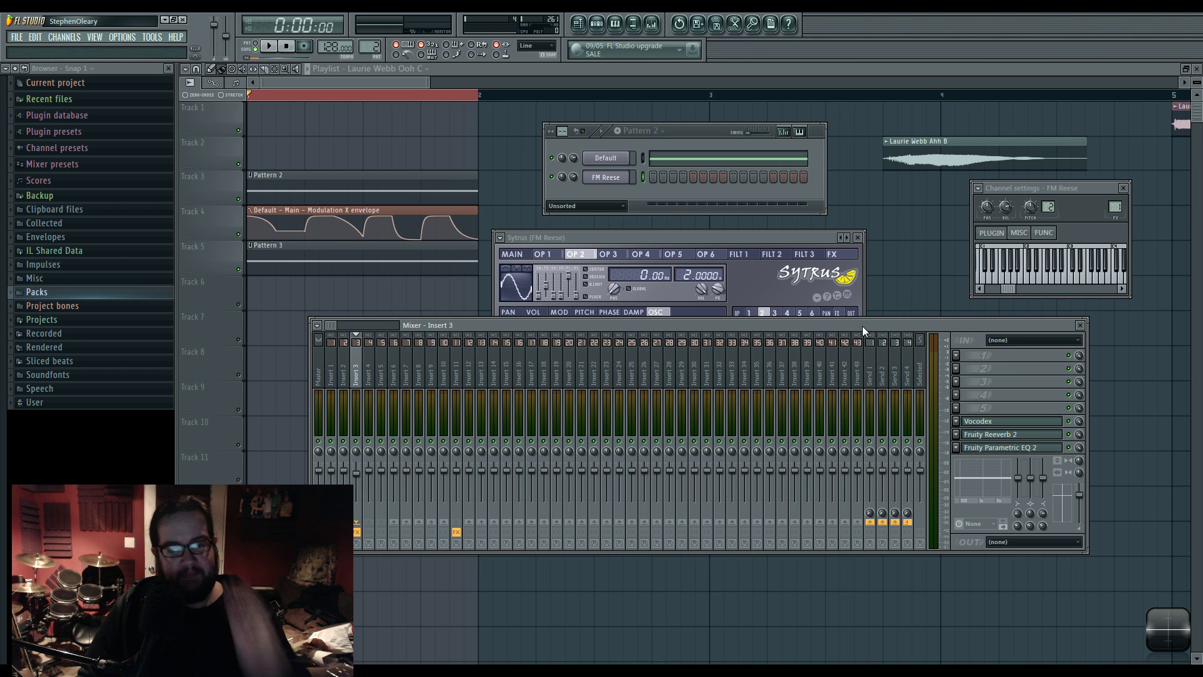
mouse_move(544, 323)
mouse_down()
mouse_move(544, 389)
mouse_move(511, 337)
mouse_move(543, 323)
mouse_up()
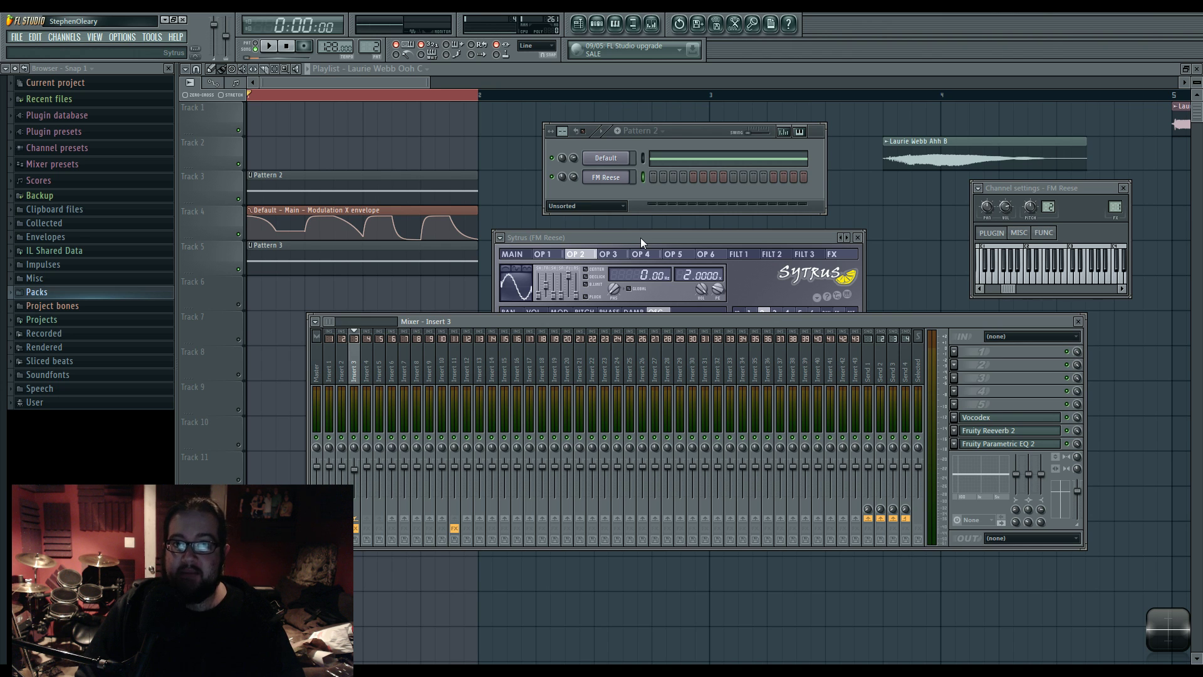
Step: Clear the floating windows and move the Laurie Webb Ahh B clip to beat 3 of bar 3 and Ooh C between bars 2 and 3
key(F12)
drag(1008, 154, 949, 153)
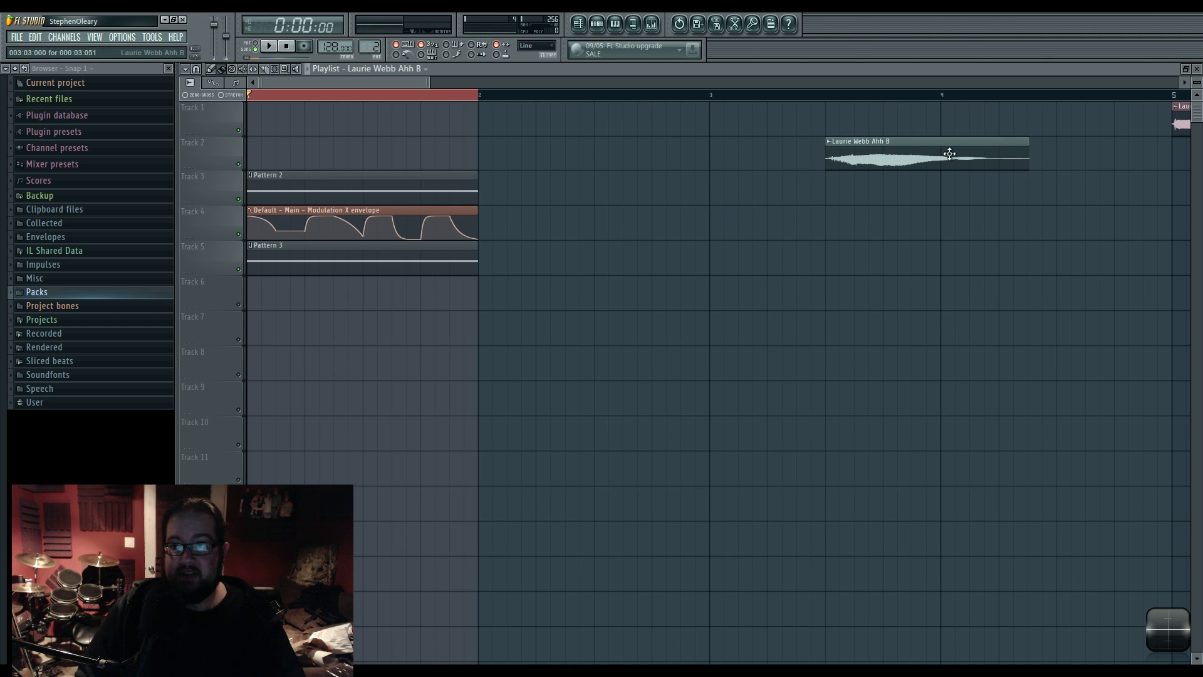
drag(1191, 125, 628, 128)
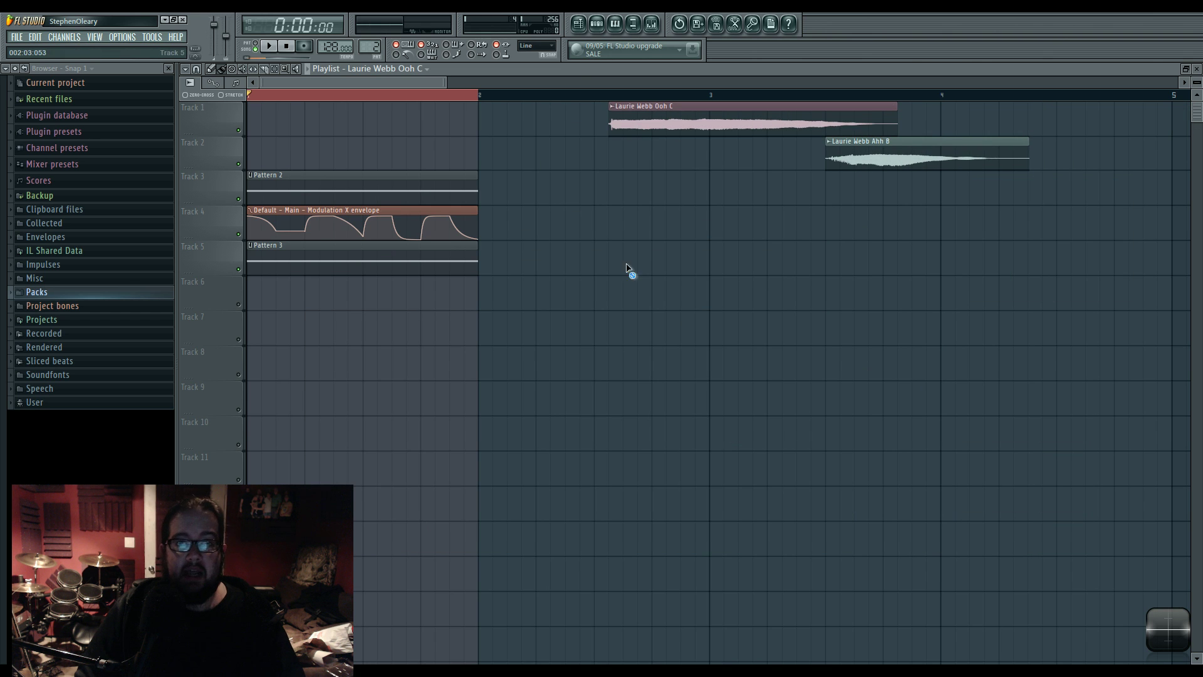
Step: Reopen the step sequencer and the FM Reese channel's Sytrus window, placing it slightly lower over the playlist
click(599, 25)
click(606, 178)
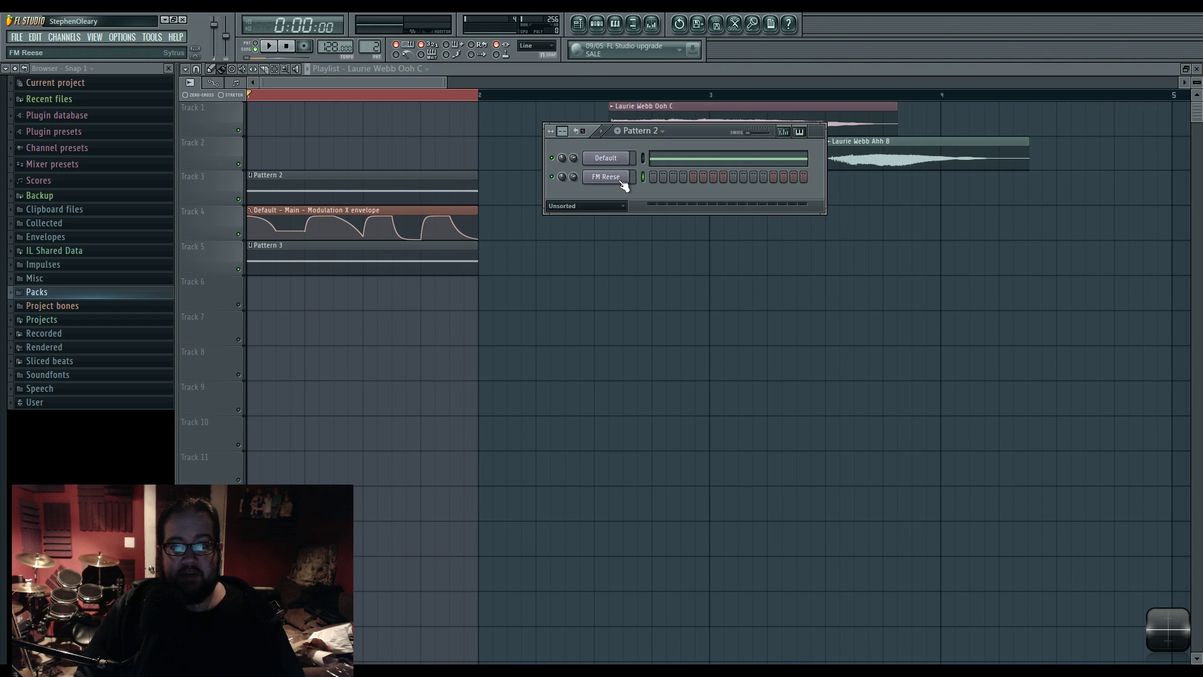
drag(622, 240, 637, 255)
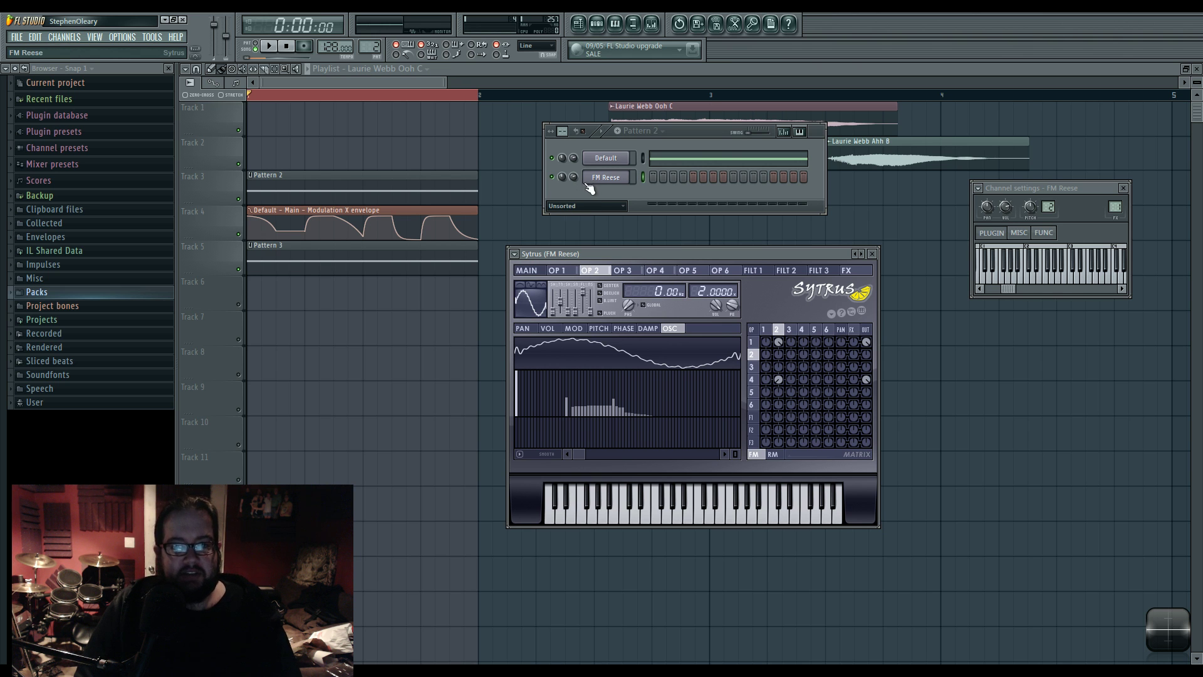
Step: Route mixer Insert 1 to Insert 7 and play the loop to hear the FM Reese channel
double_click(1116, 206)
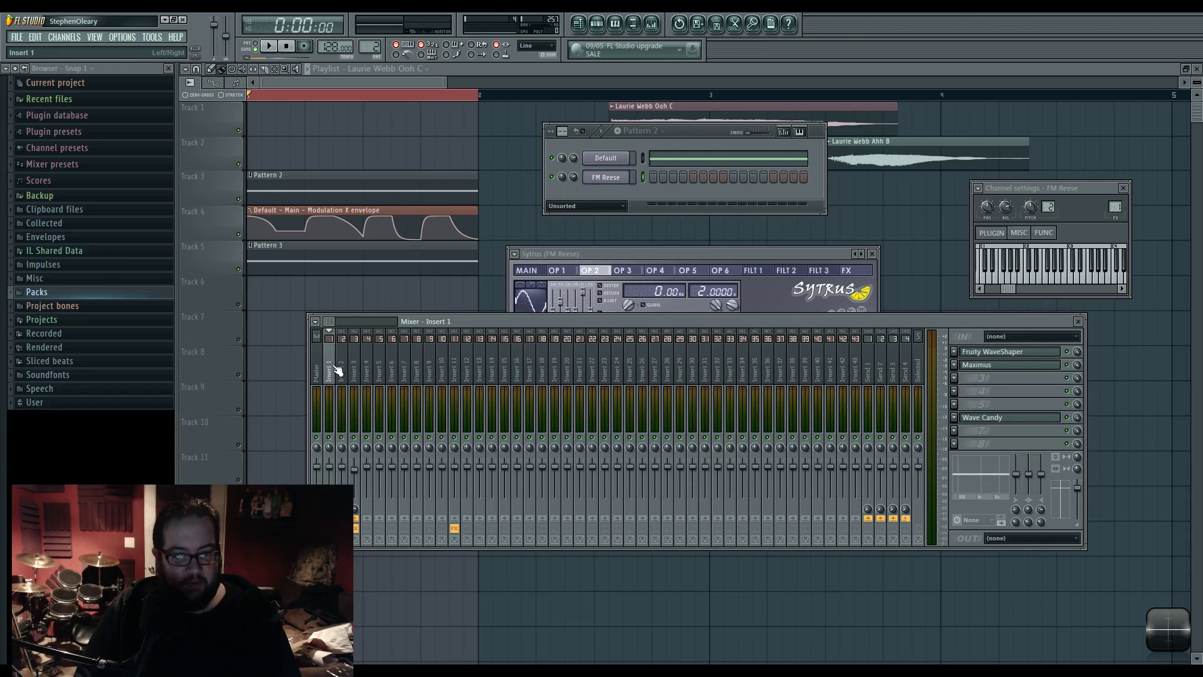
click(404, 518)
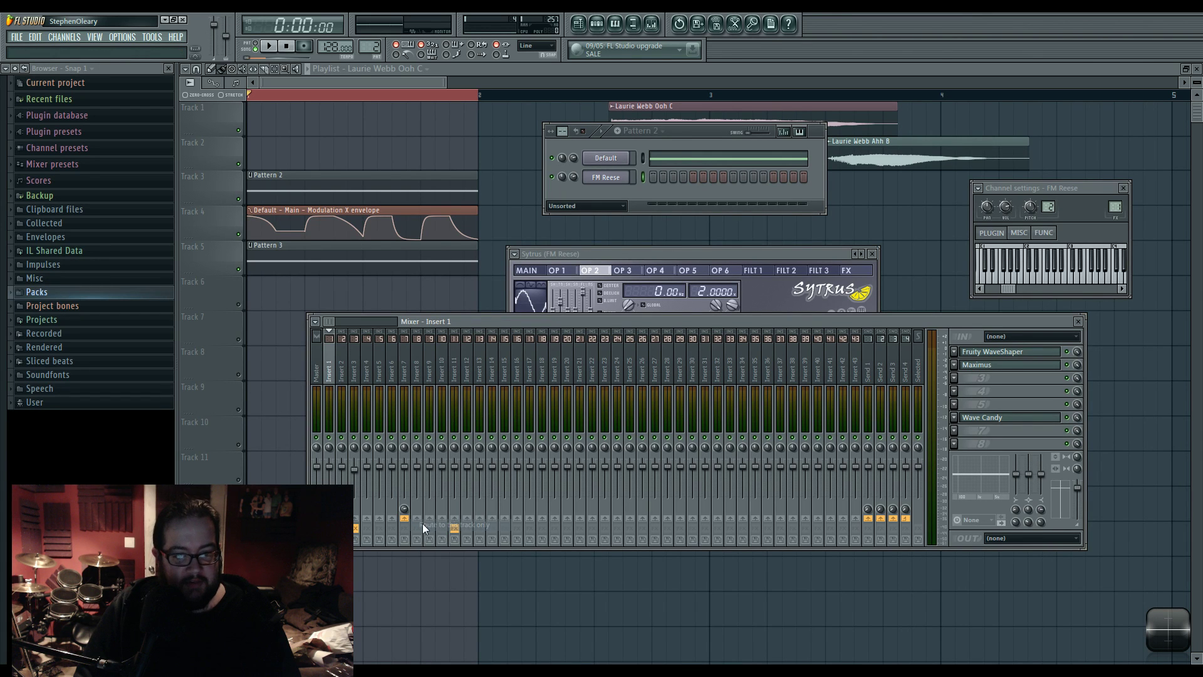
key(space)
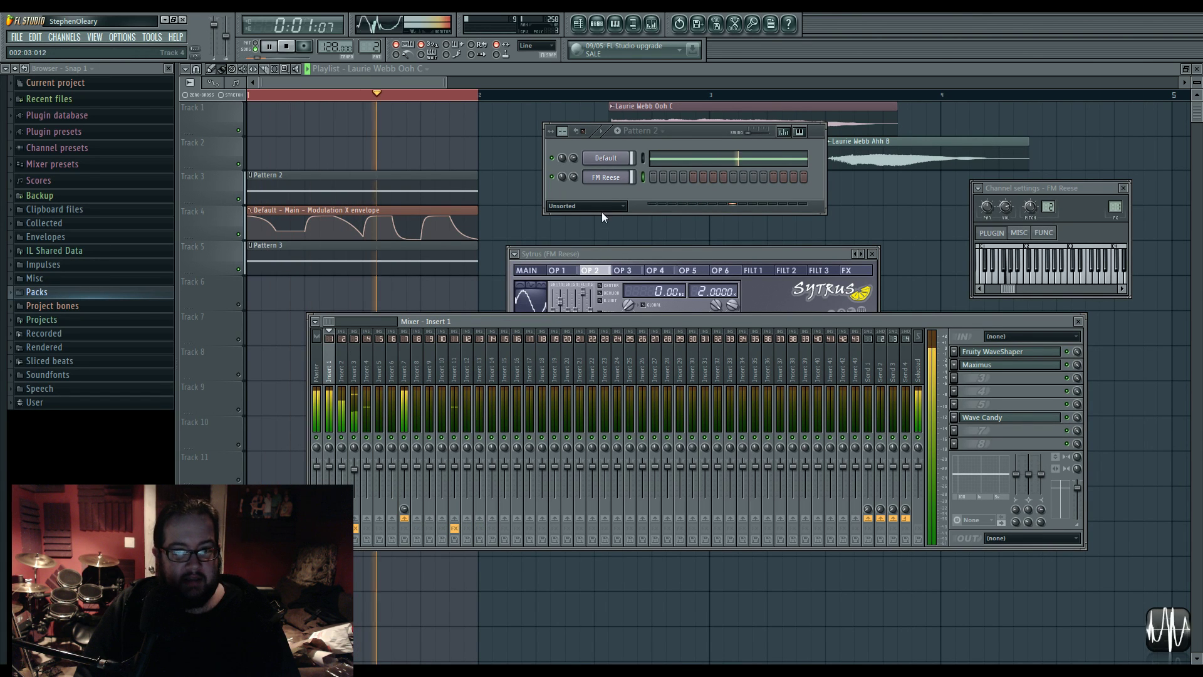
Step: Bring the FM Reese Sytrus window in front of the mixer and audition single notes of the patch
click(611, 177)
click(608, 178)
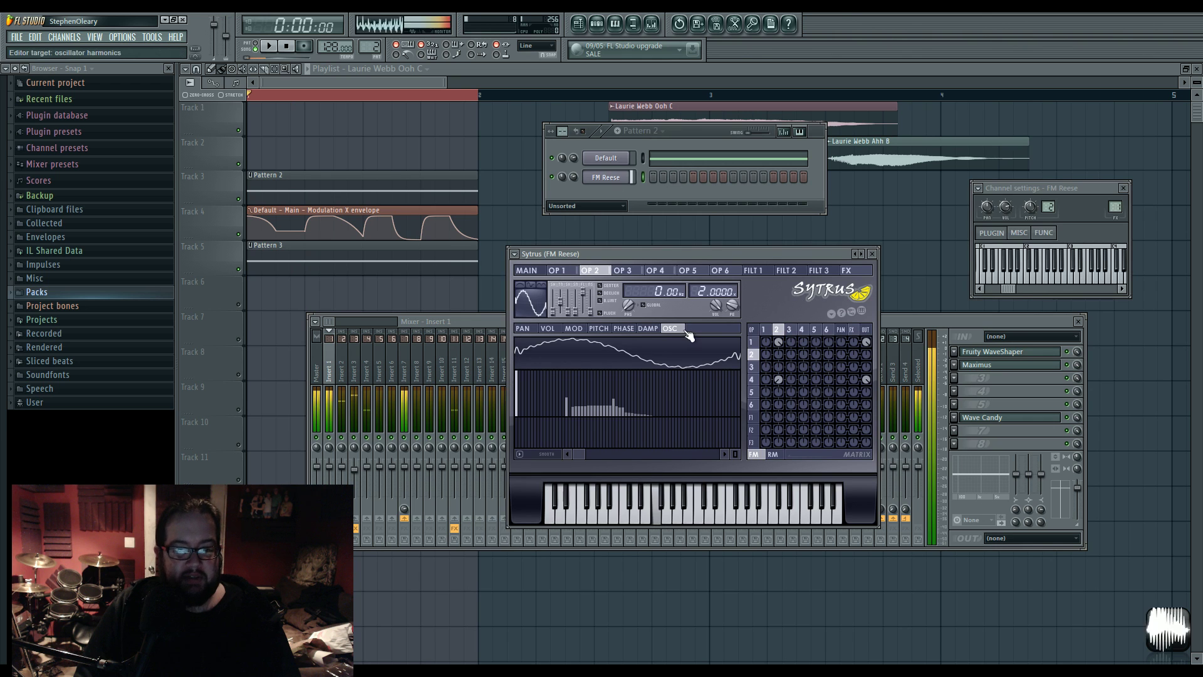
click(1034, 283)
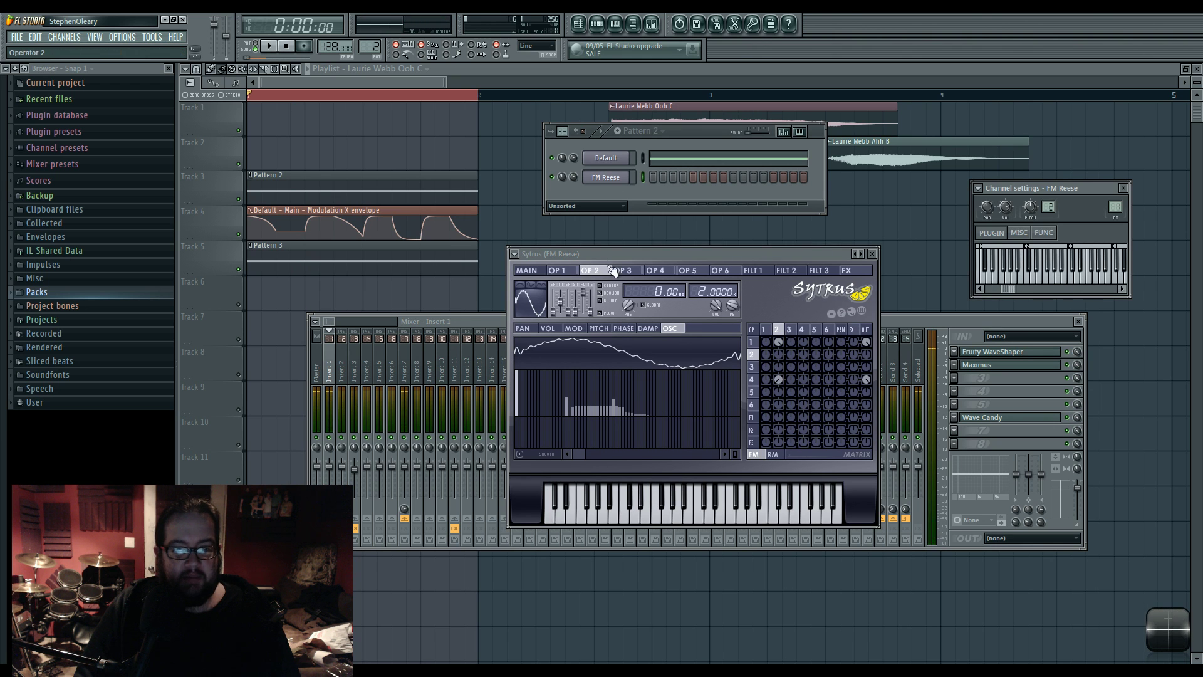
mouse_move(608, 255)
mouse_down()
mouse_move(589, 250)
mouse_move(612, 241)
mouse_up()
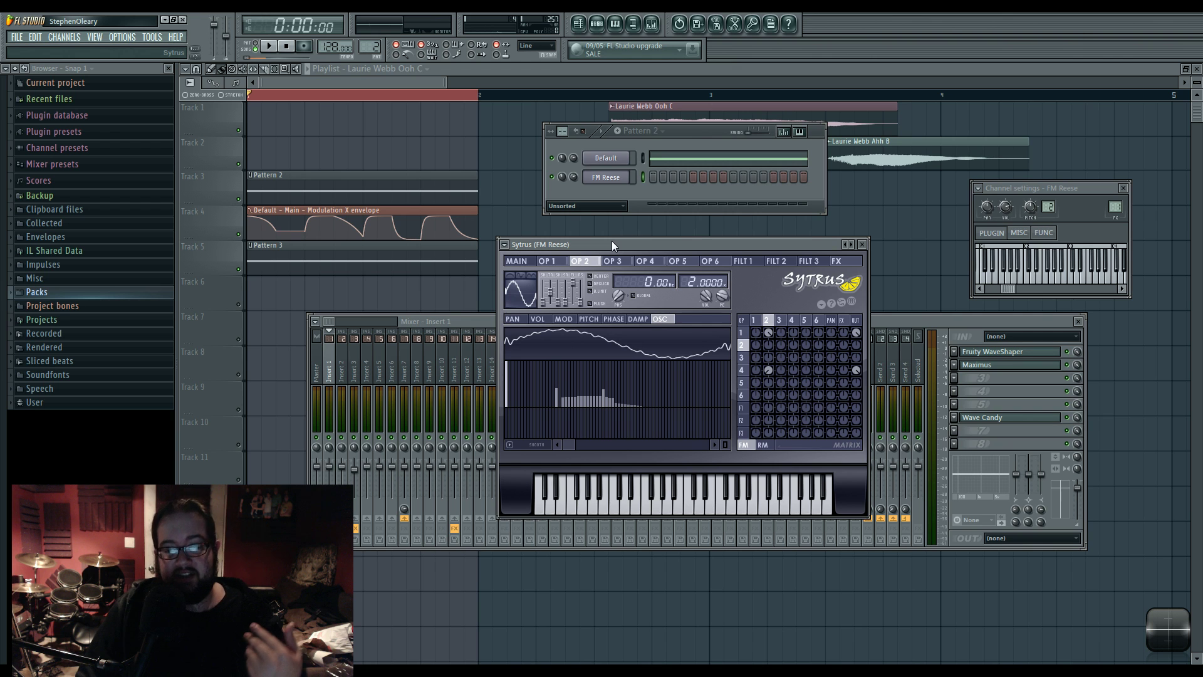
click(1047, 277)
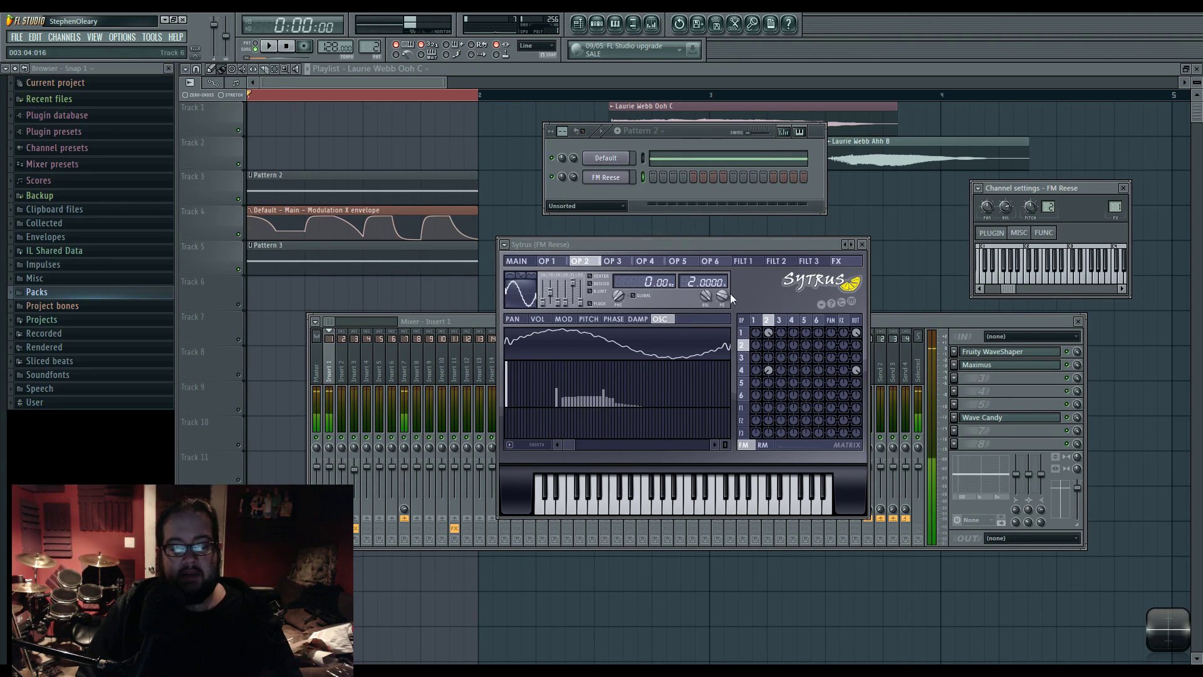
Step: Compare the oscillator waveforms of operators 1 and 2, examining operator 2's added upper harmonics
click(755, 320)
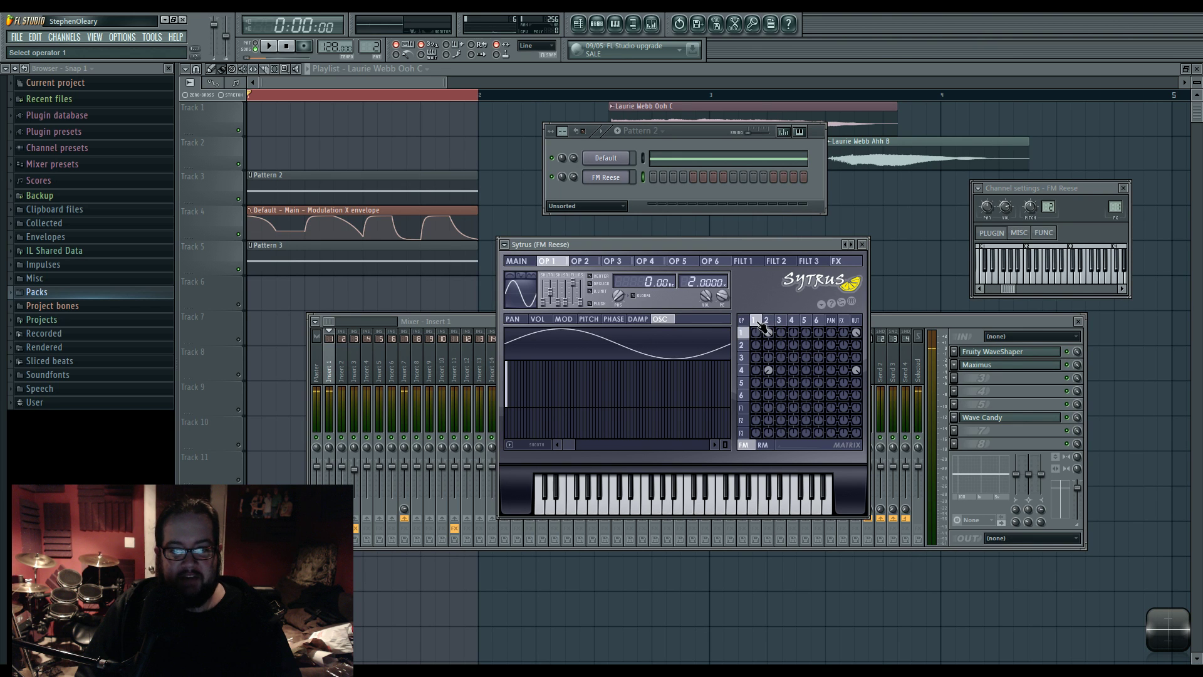
click(767, 320)
click(754, 321)
click(766, 320)
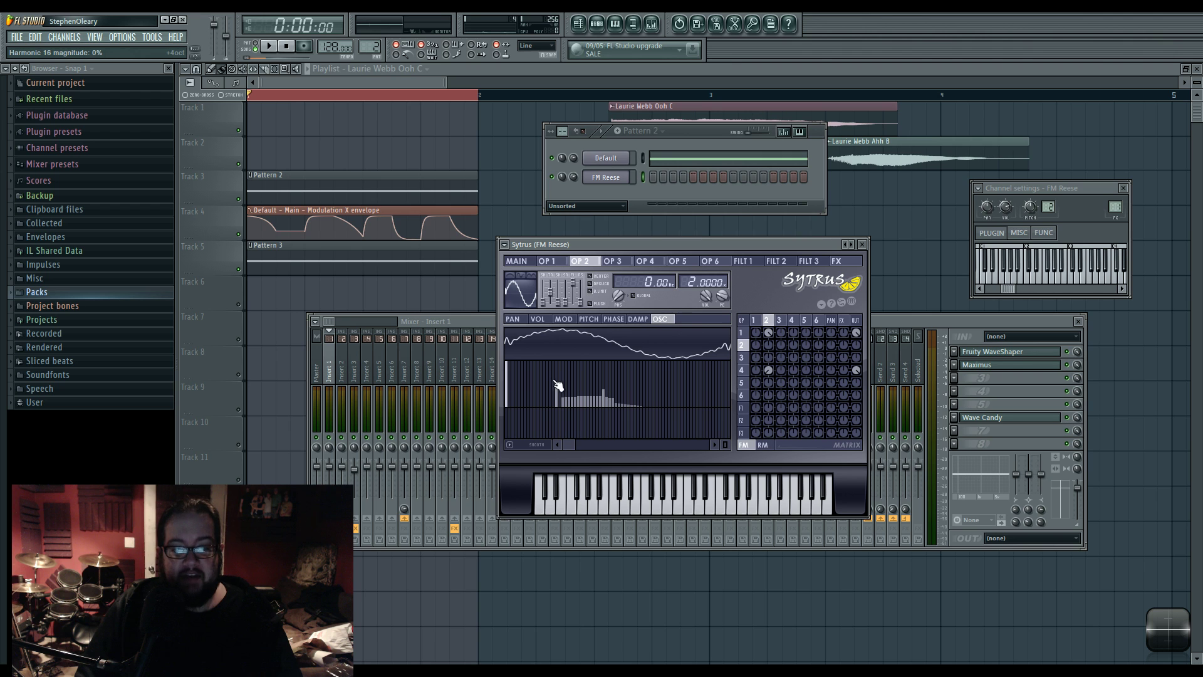
drag(561, 385, 603, 389)
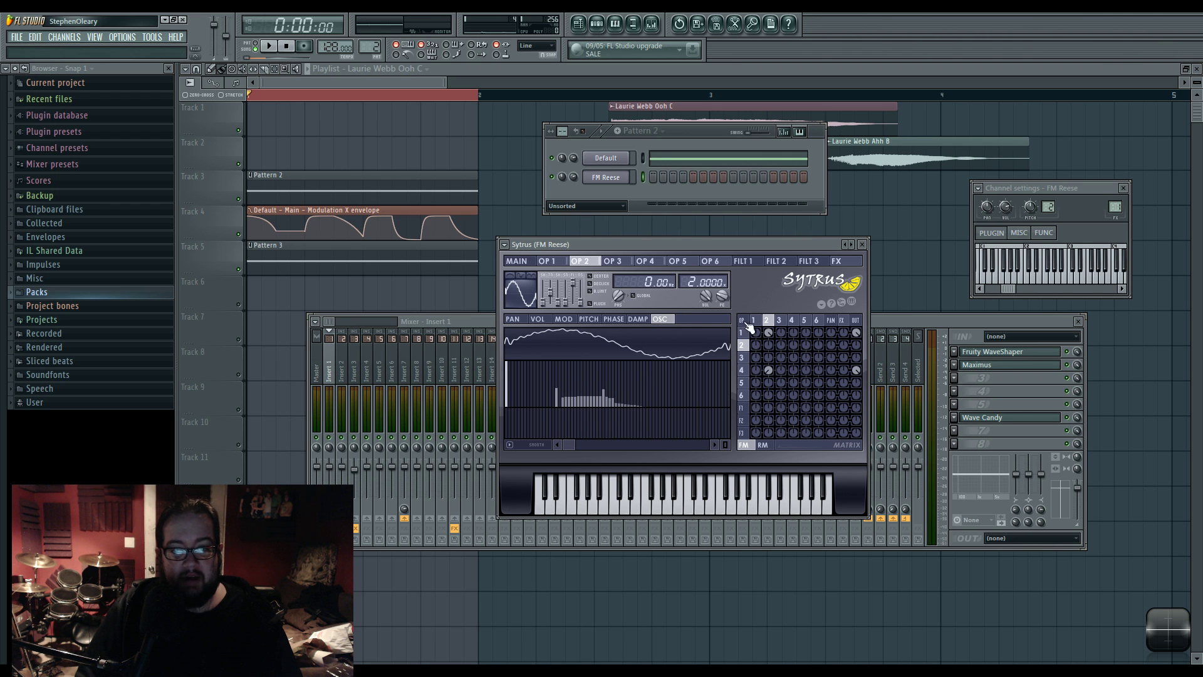
Step: View the main modulation pad and display operator 1's Mod X curve for its modulation
click(534, 263)
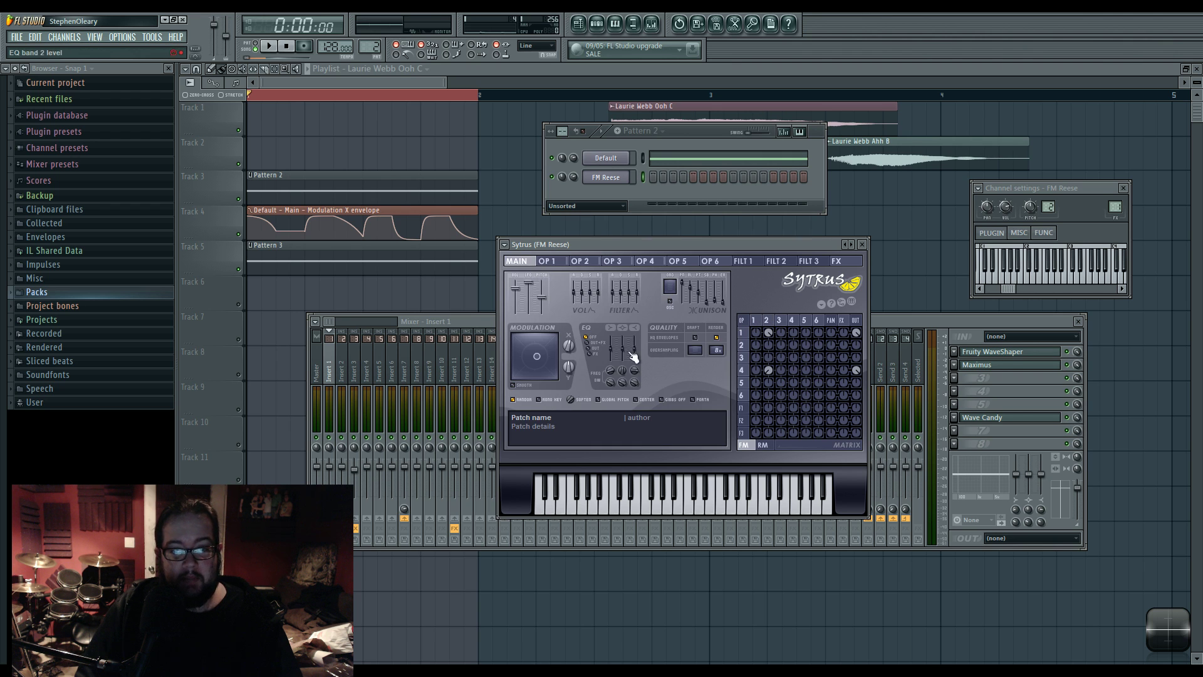
click(754, 320)
click(563, 319)
click(625, 332)
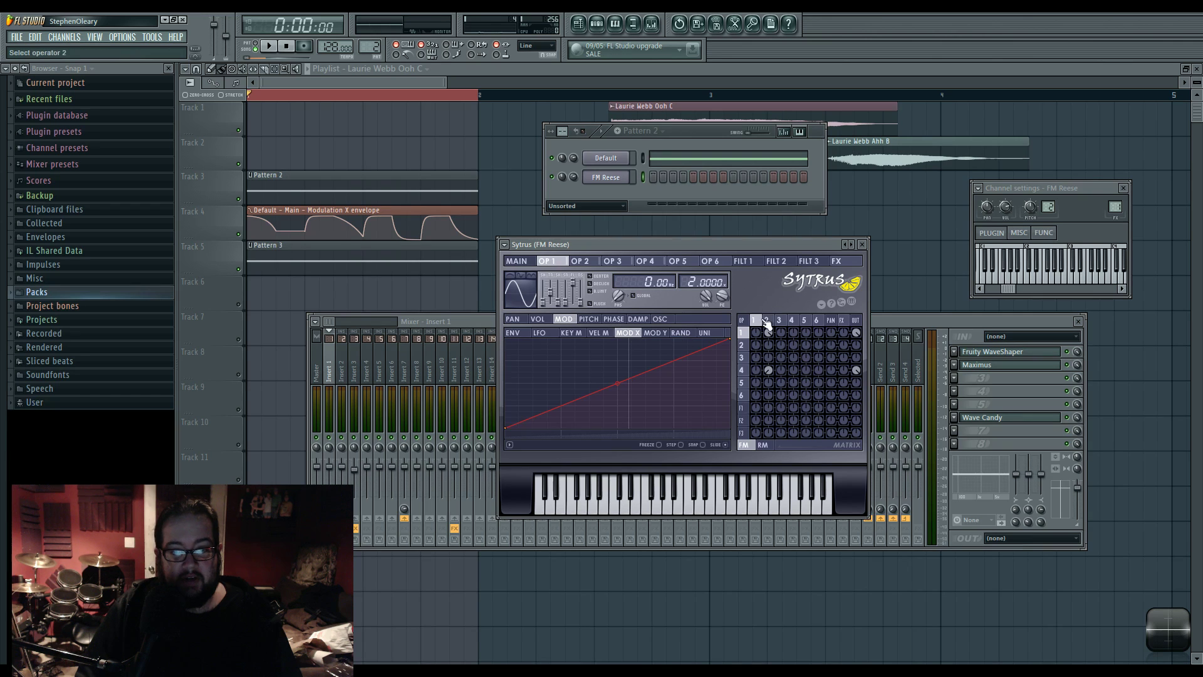
Step: Examine the Mod X curves of operators 1, 2 and 4 and how operators 1 and 4 feed operator 2
click(766, 320)
click(767, 328)
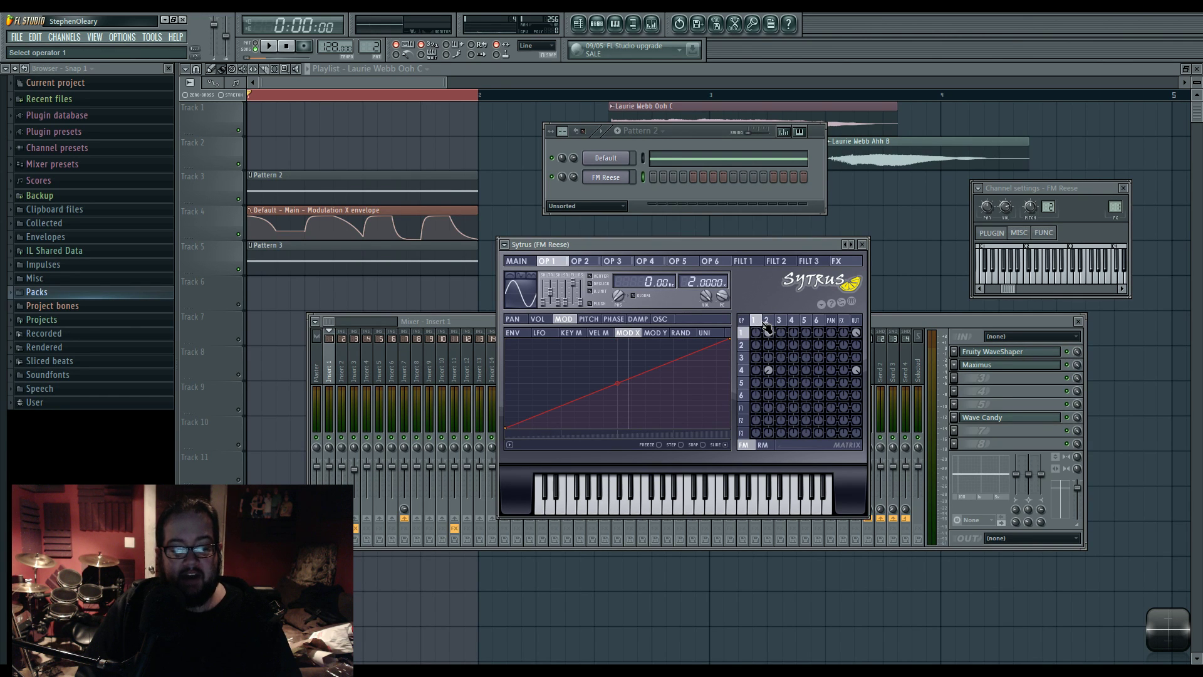
drag(766, 328, 767, 323)
click(742, 370)
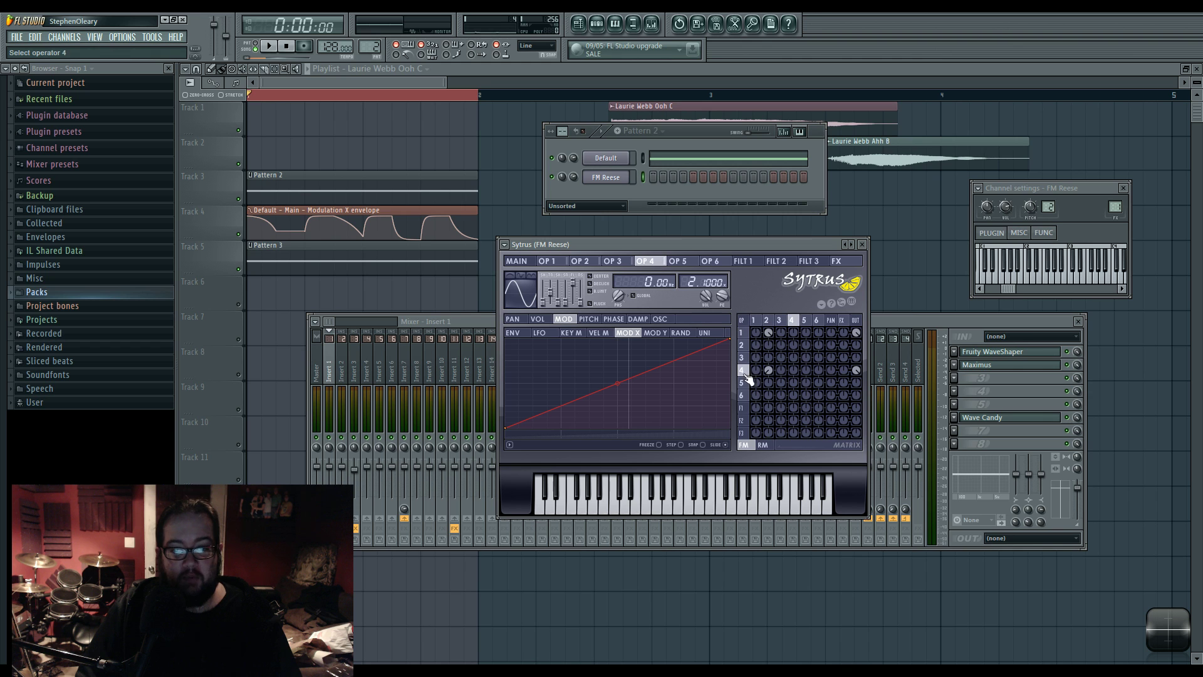
click(767, 322)
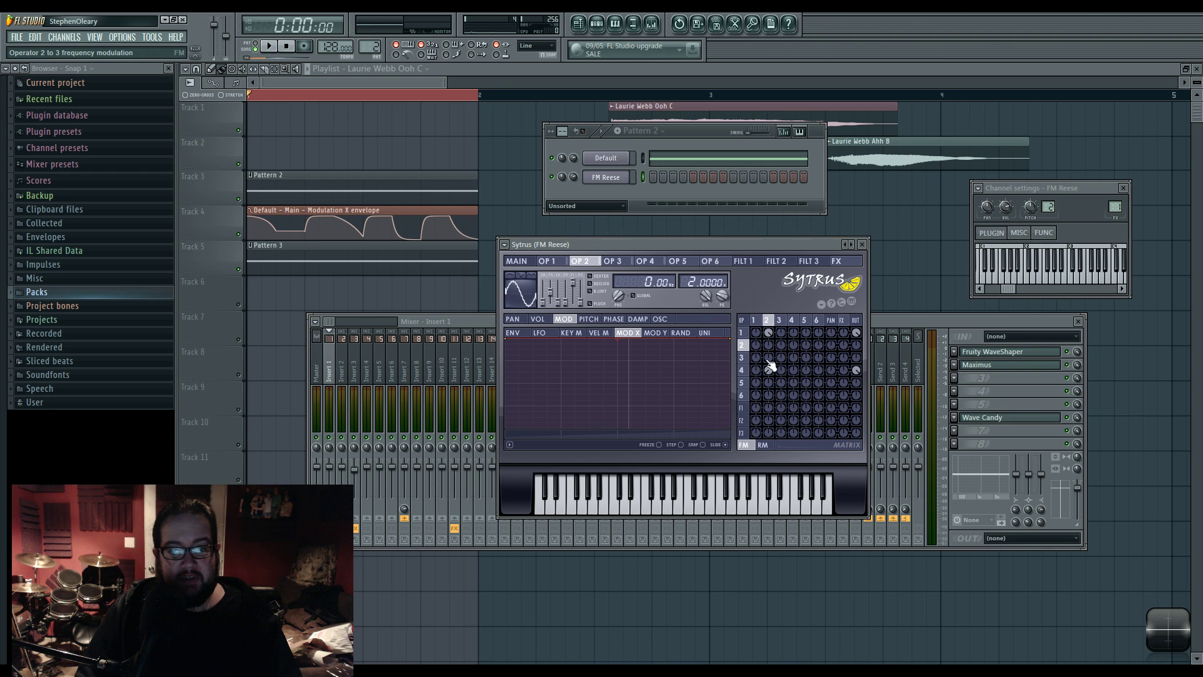
click(753, 321)
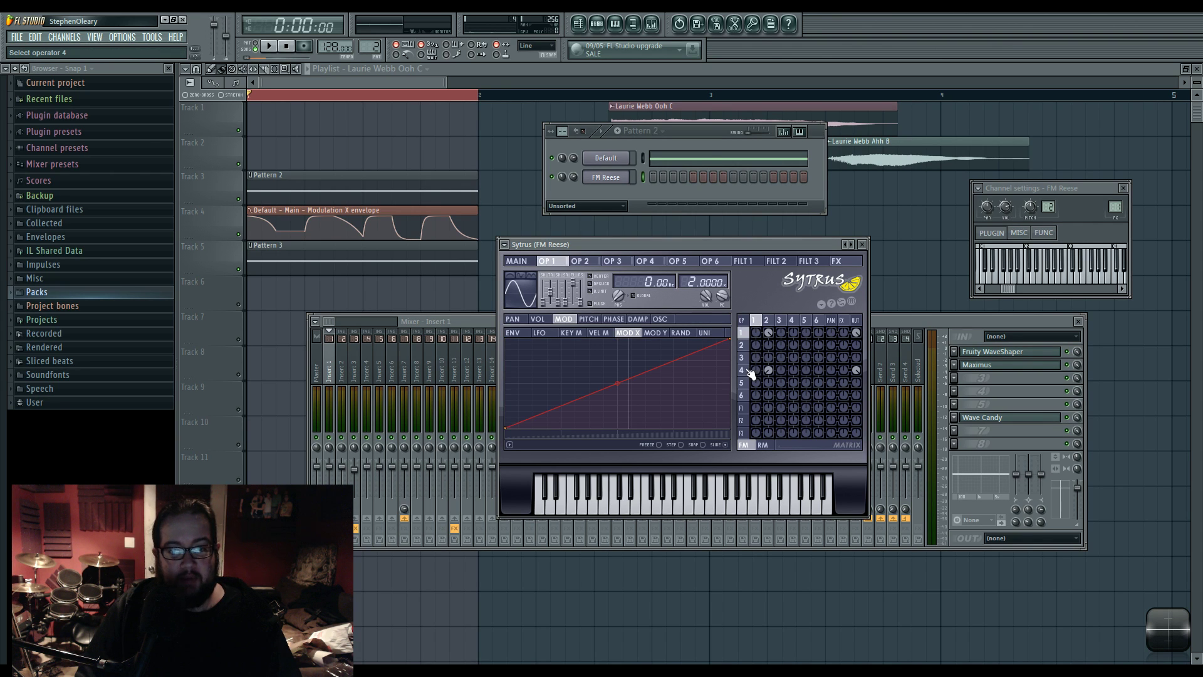
Step: Compare the frequency ratios of operators 4, 2 and 1 in the FM Reese patch
click(747, 371)
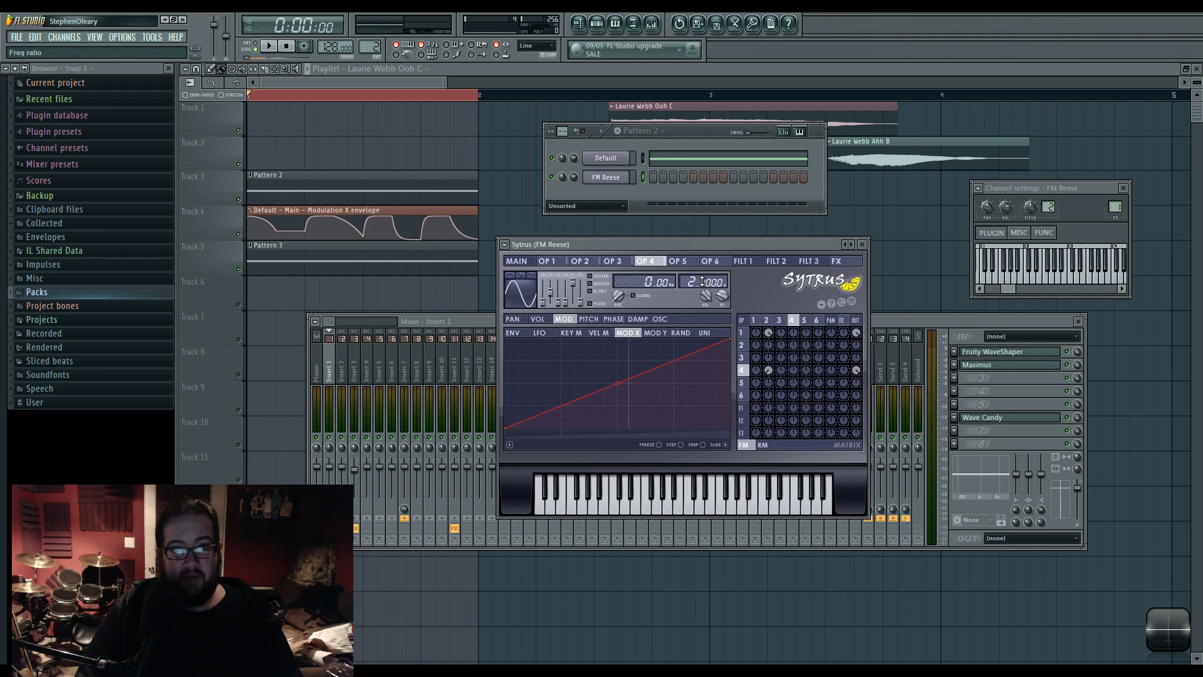
click(754, 317)
click(760, 315)
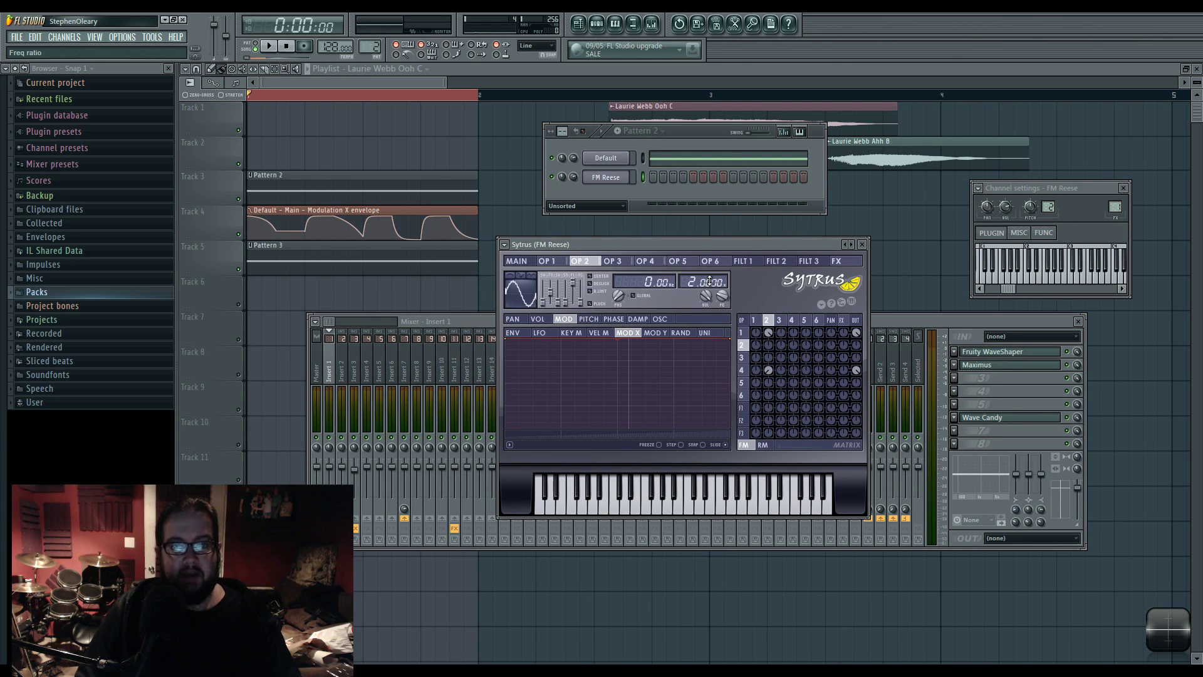
drag(709, 283, 709, 278)
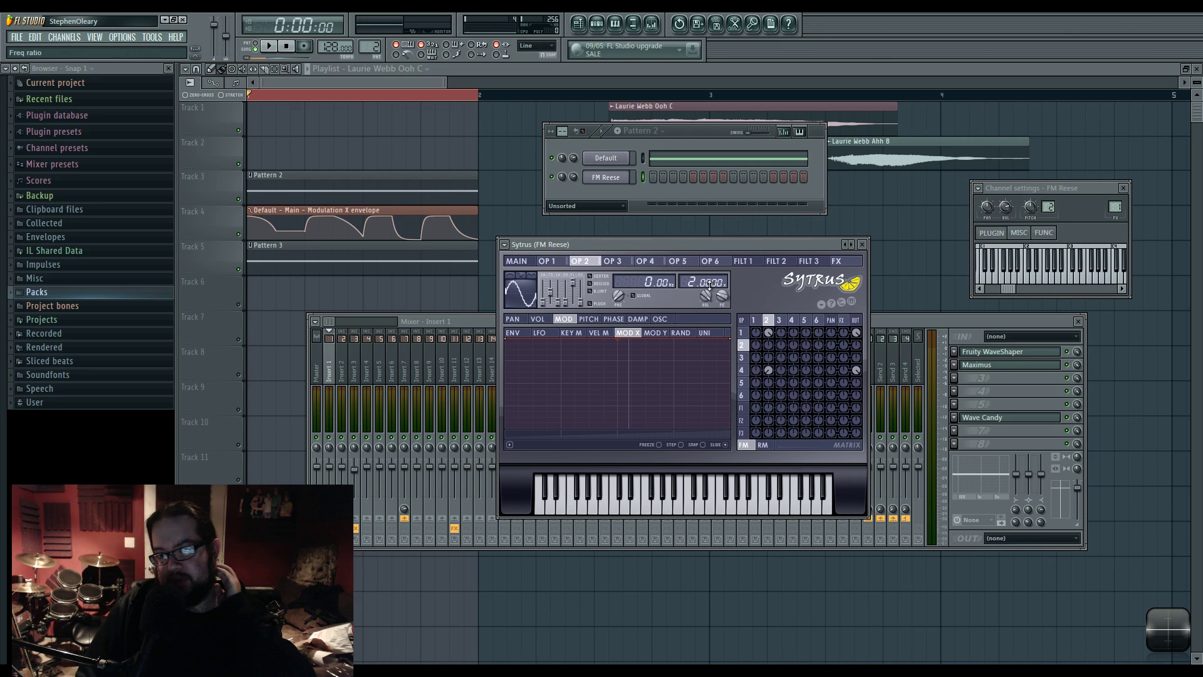
click(547, 260)
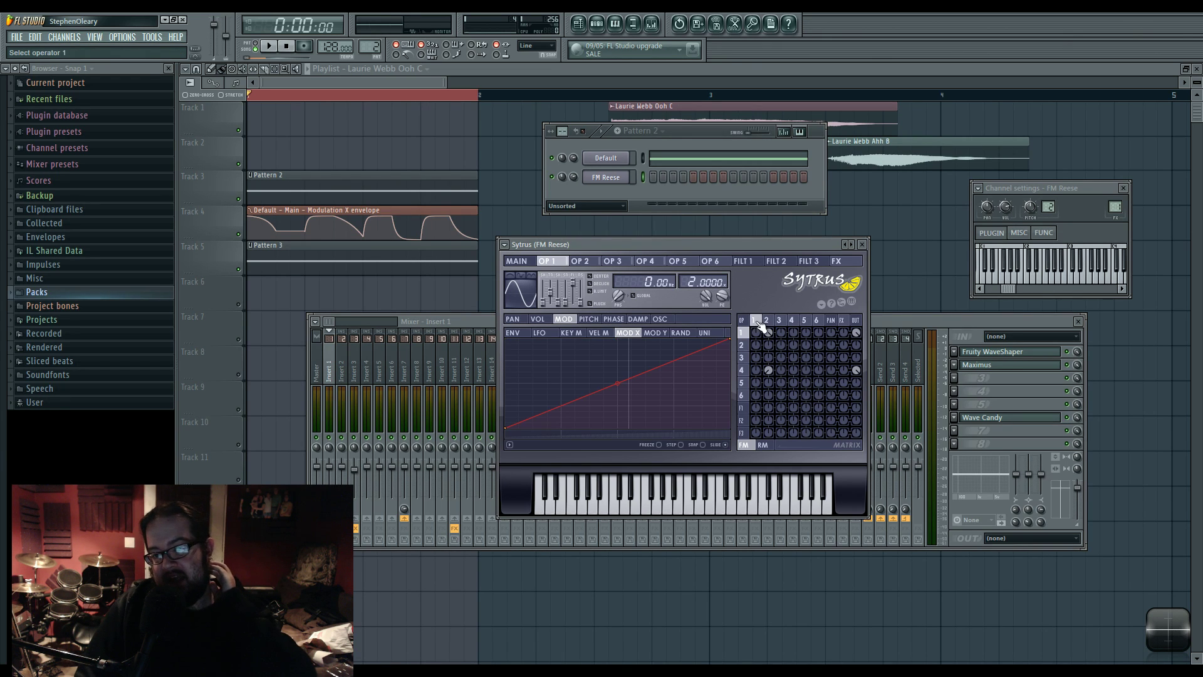
Step: Compare the frequency ratios and Mod X modulation curves of operators 1, 2, 5 and 4
drag(704, 284, 705, 279)
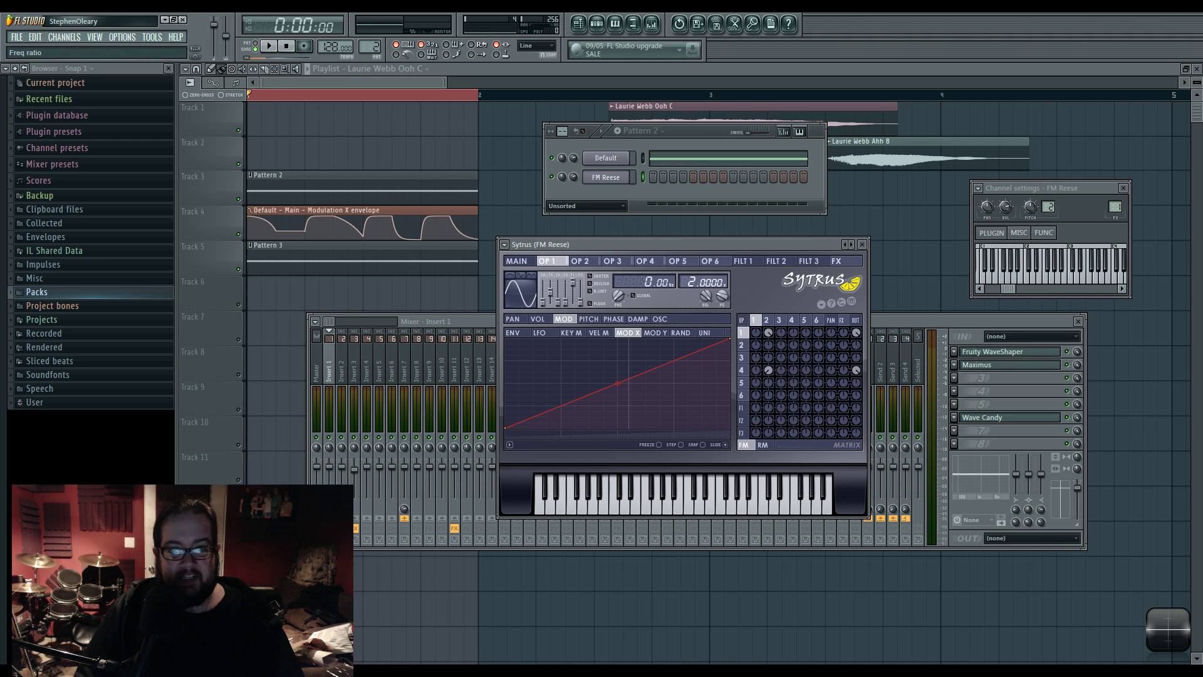
click(767, 320)
click(756, 321)
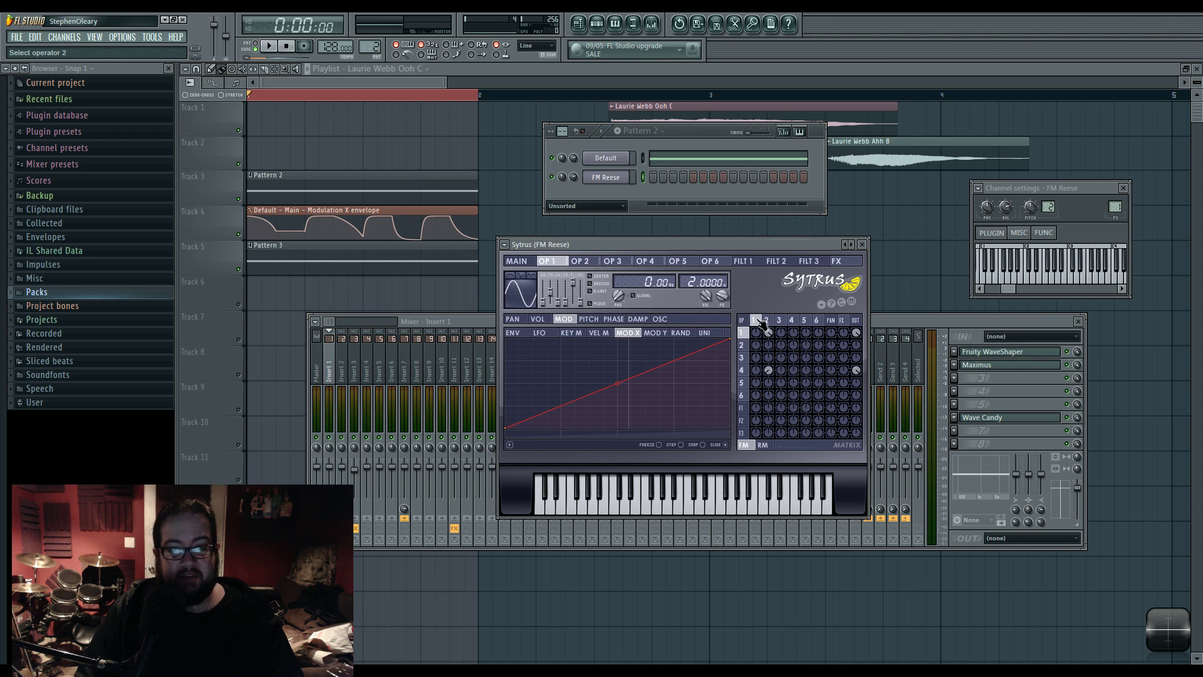
click(767, 320)
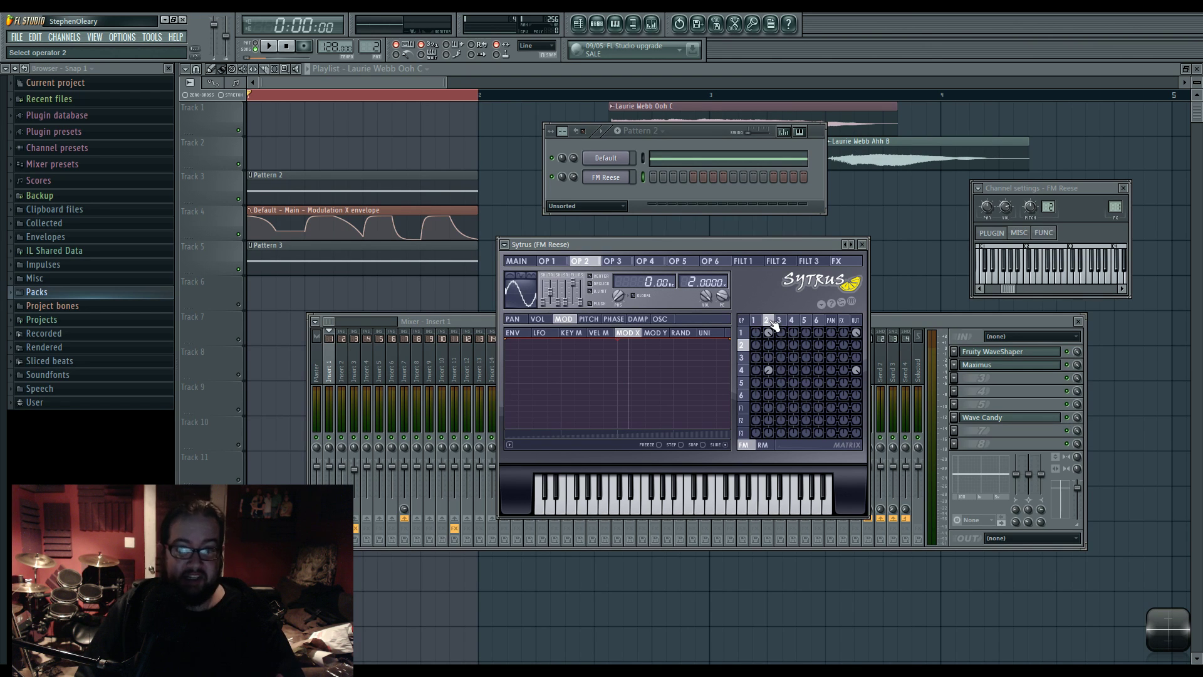
click(742, 332)
click(743, 383)
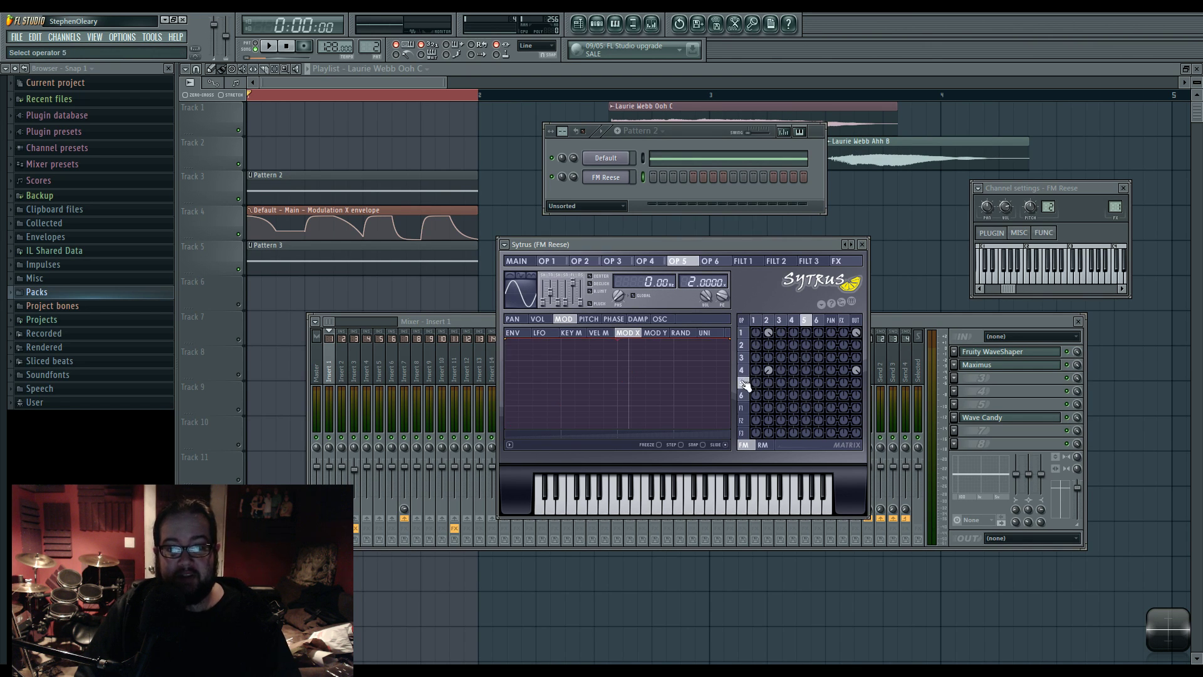
click(742, 371)
Step: Play the song briefly to hear the Reese, and check operator 1's Mod X curve against the main modulation pad
key(space)
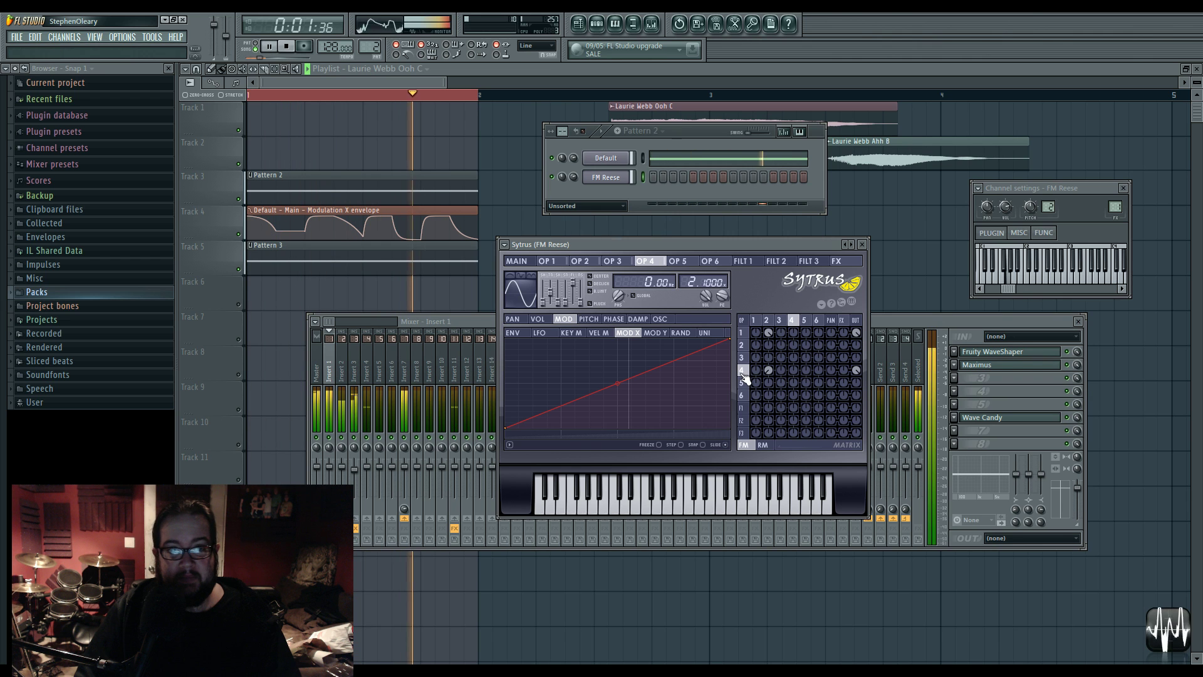
key(space)
click(517, 260)
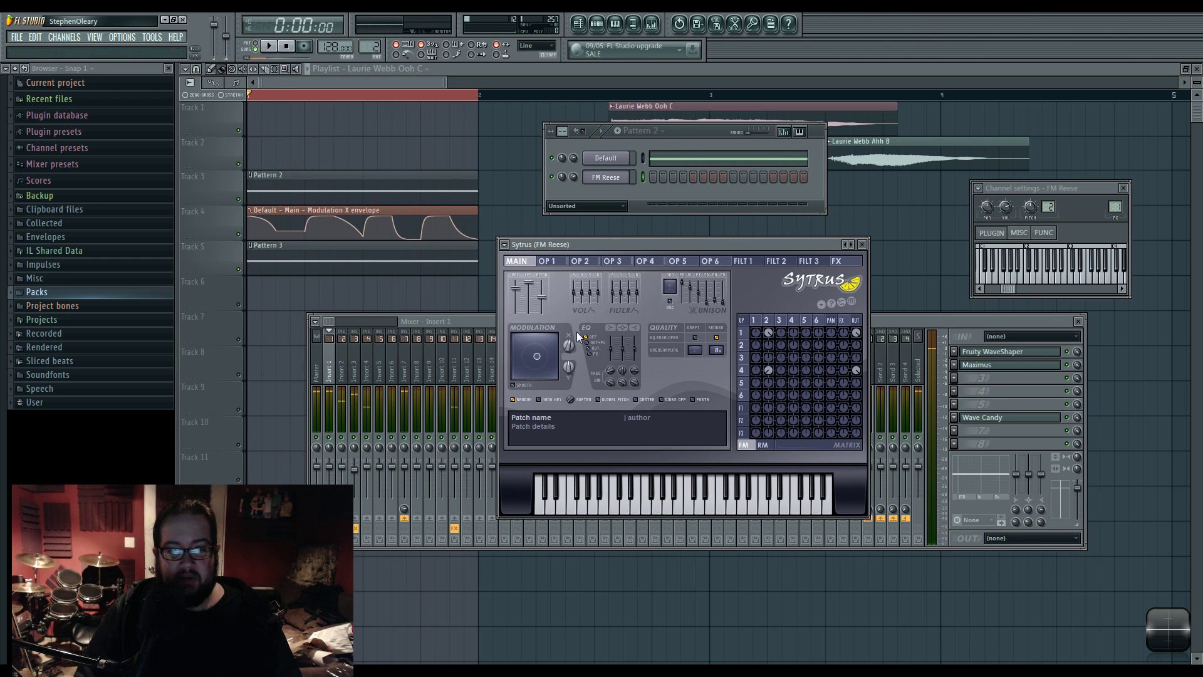
click(742, 332)
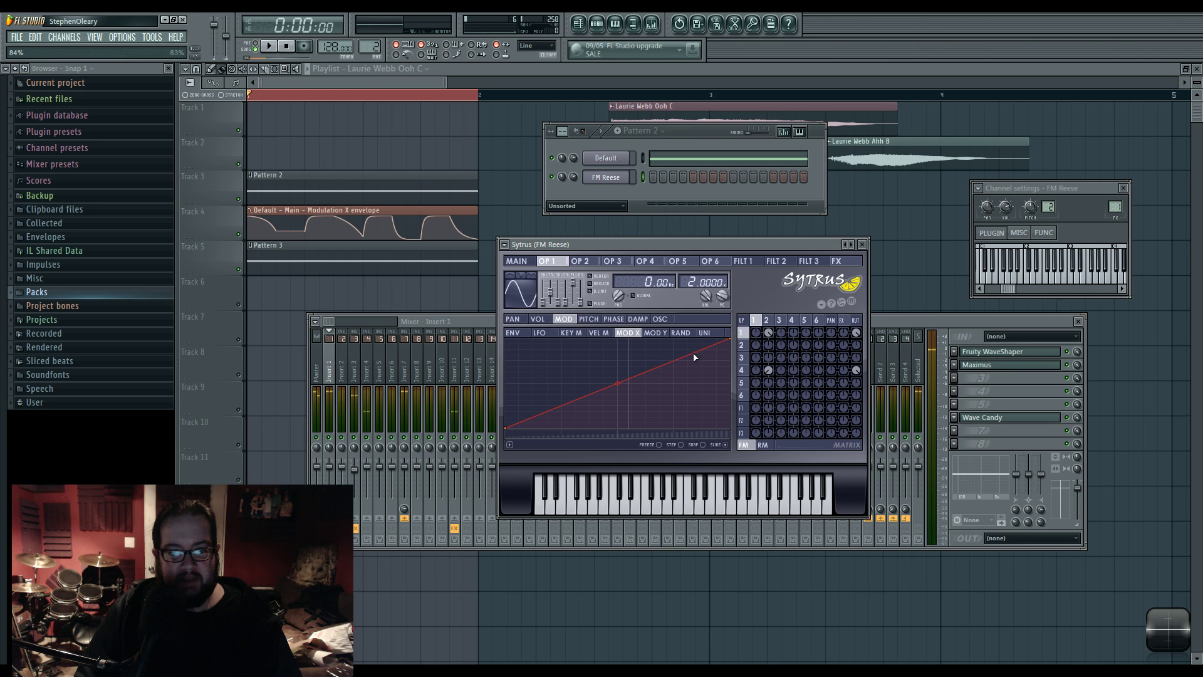
click(517, 260)
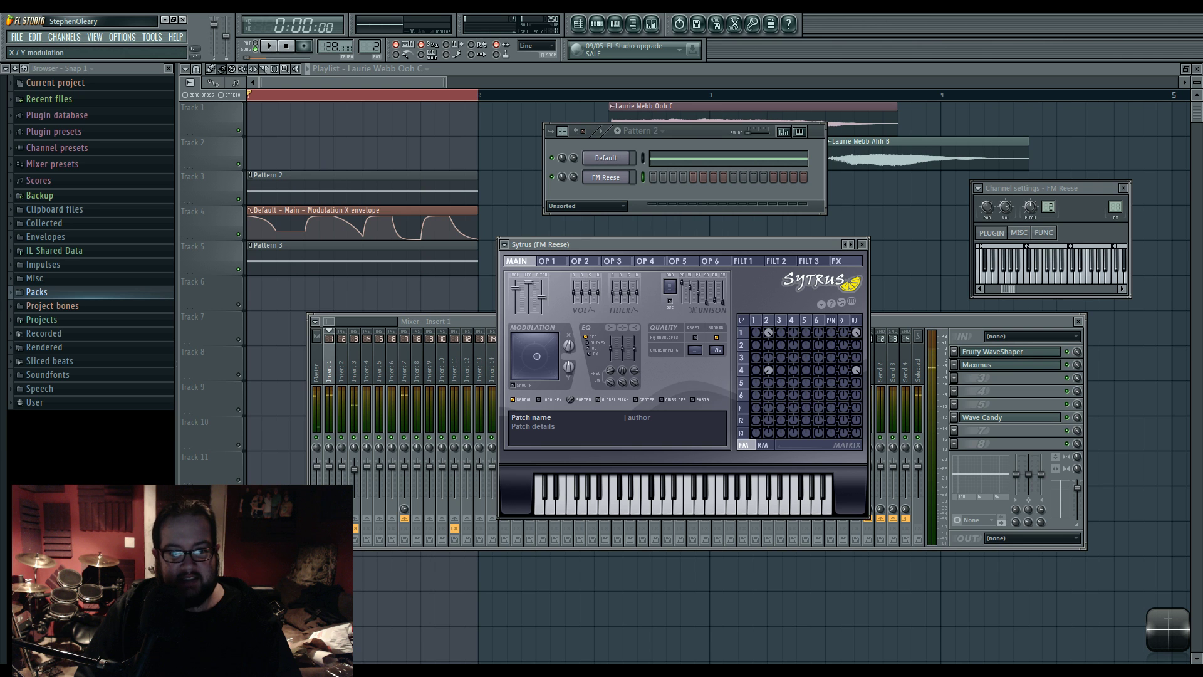
Step: Set the main Modulation X amount to 57% during playback, and view its automation and controller-link options
key(space)
right_click(570, 348)
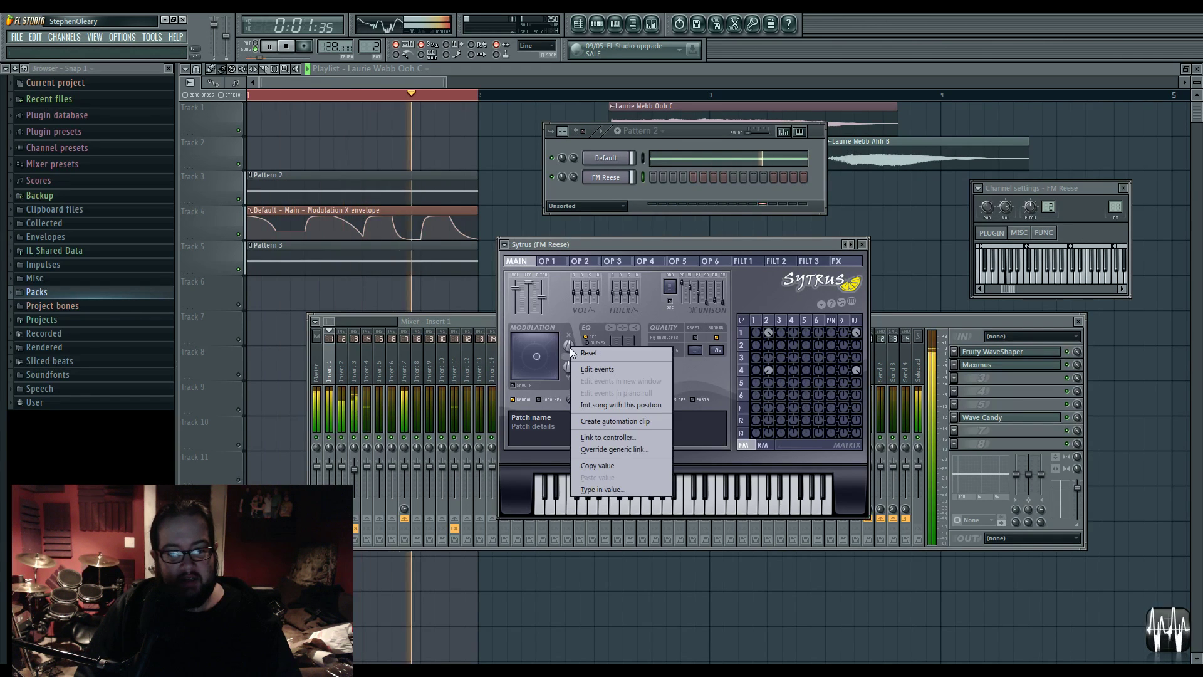
click(616, 465)
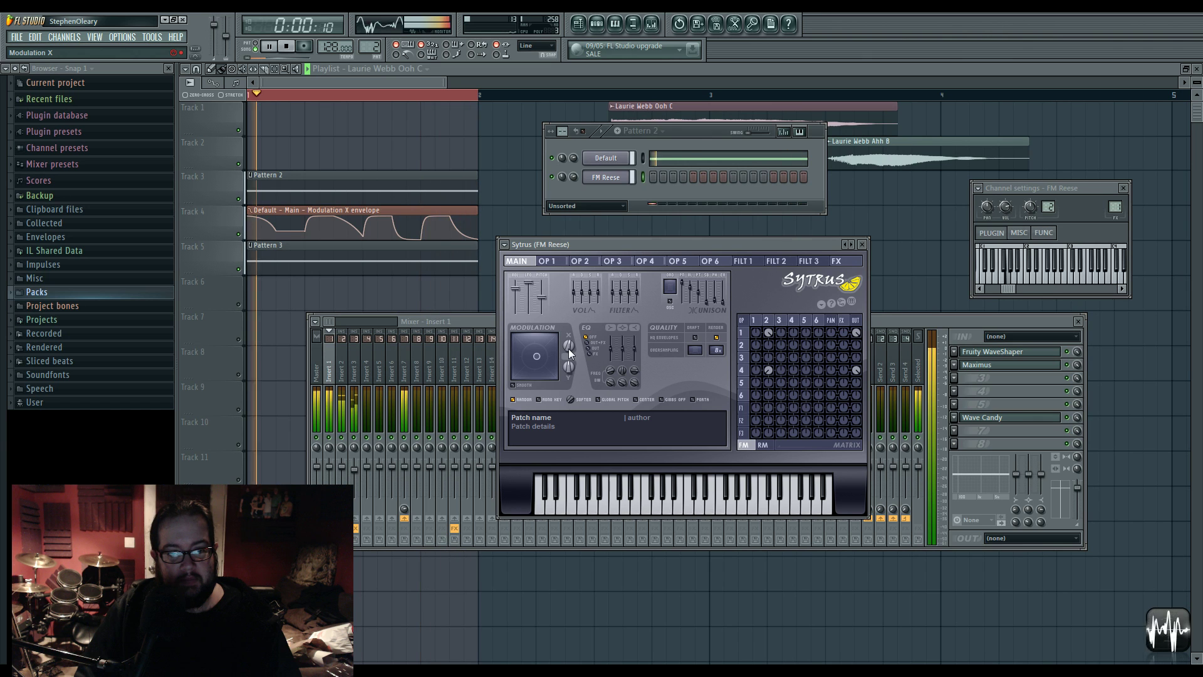
mouse_move(569, 349)
mouse_down()
mouse_move(569, 326)
mouse_move(570, 352)
mouse_up()
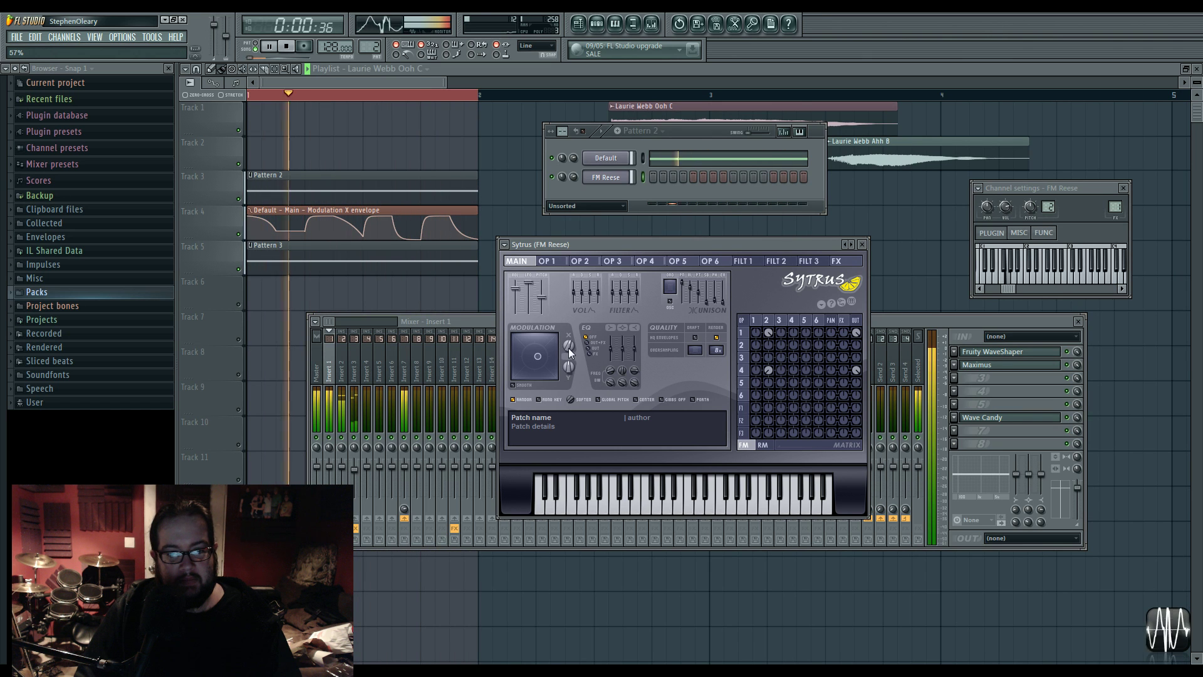
key(space)
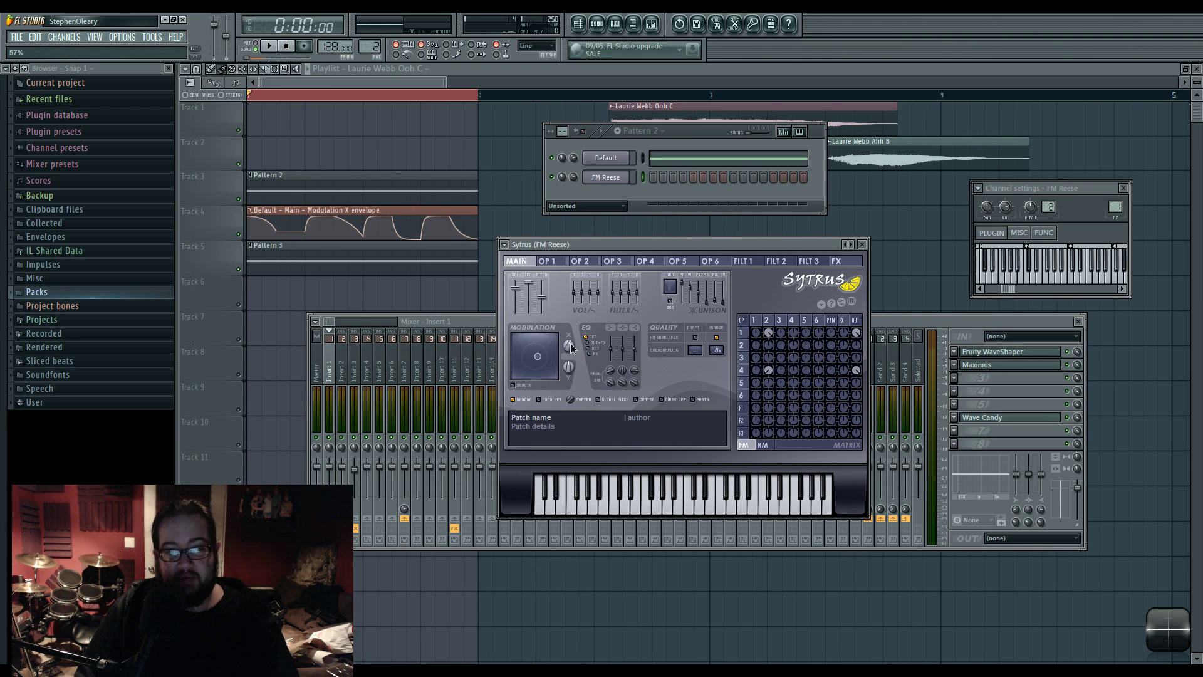
right_click(572, 347)
click(633, 472)
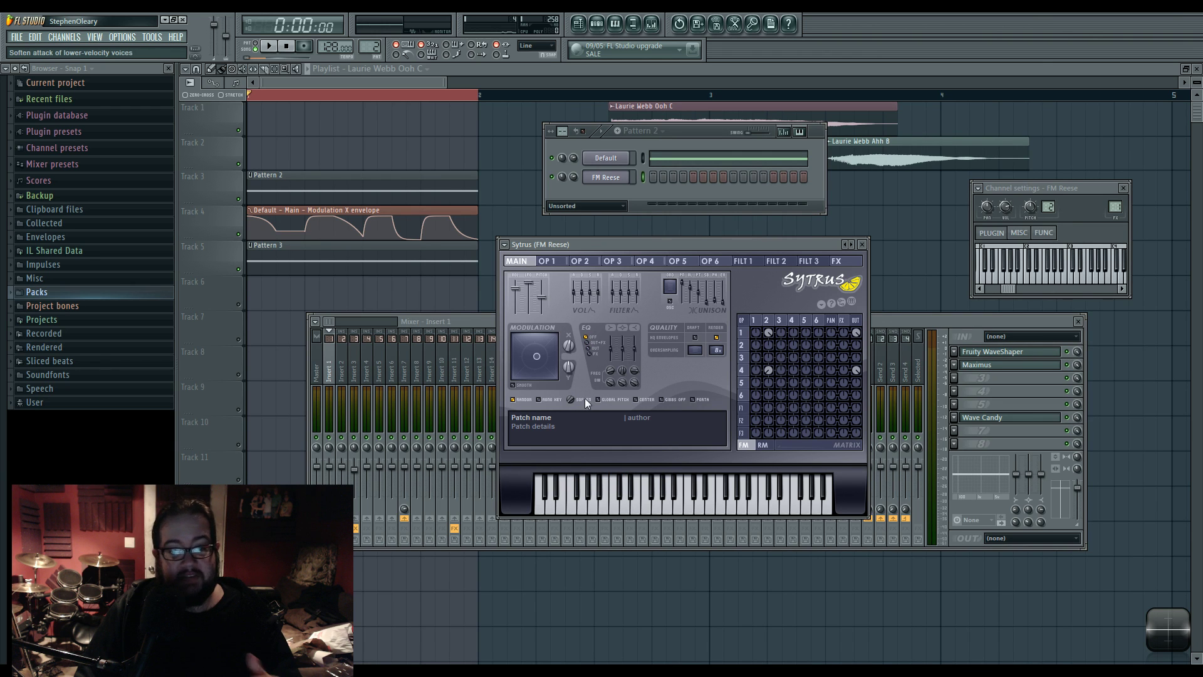
Step: Examine how the main Modulation X control relates to operator 1's Mod X curve and its frequency modulation routing
click(755, 321)
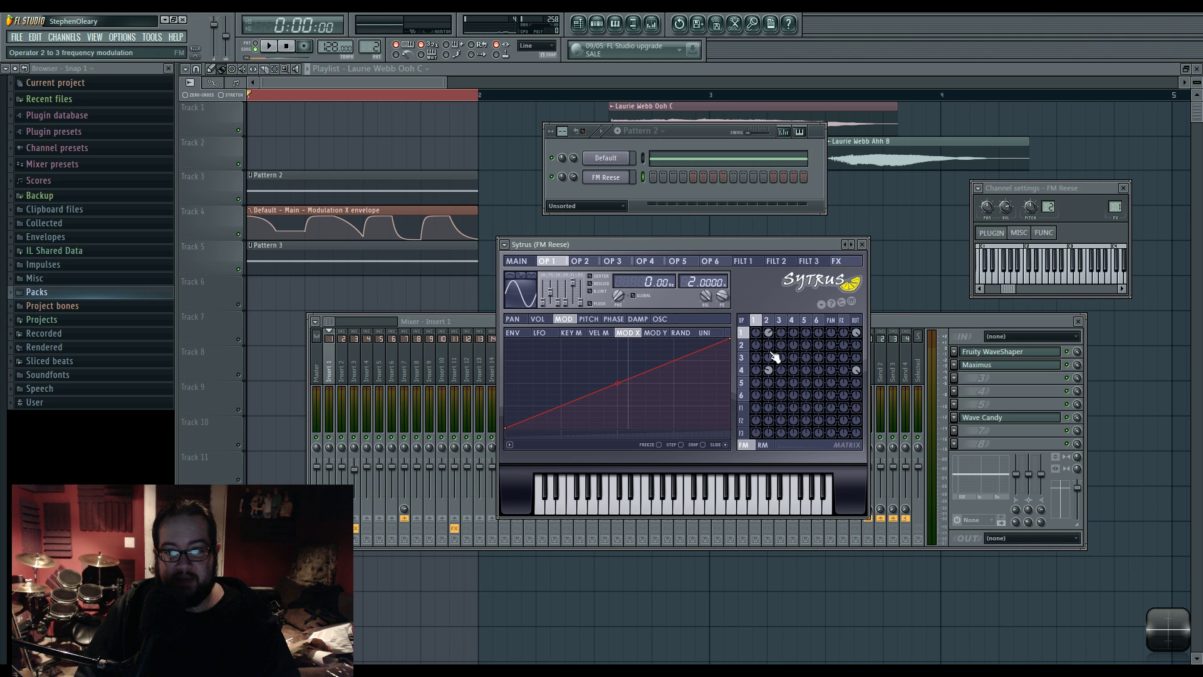
drag(773, 354, 773, 345)
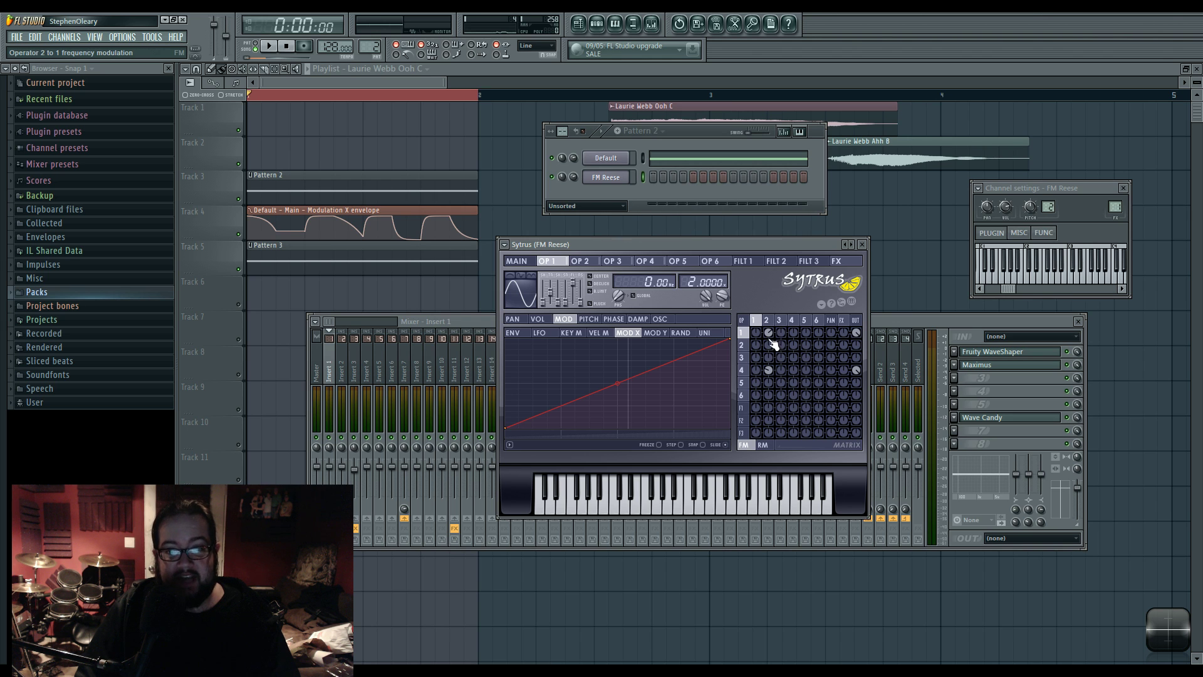
click(777, 371)
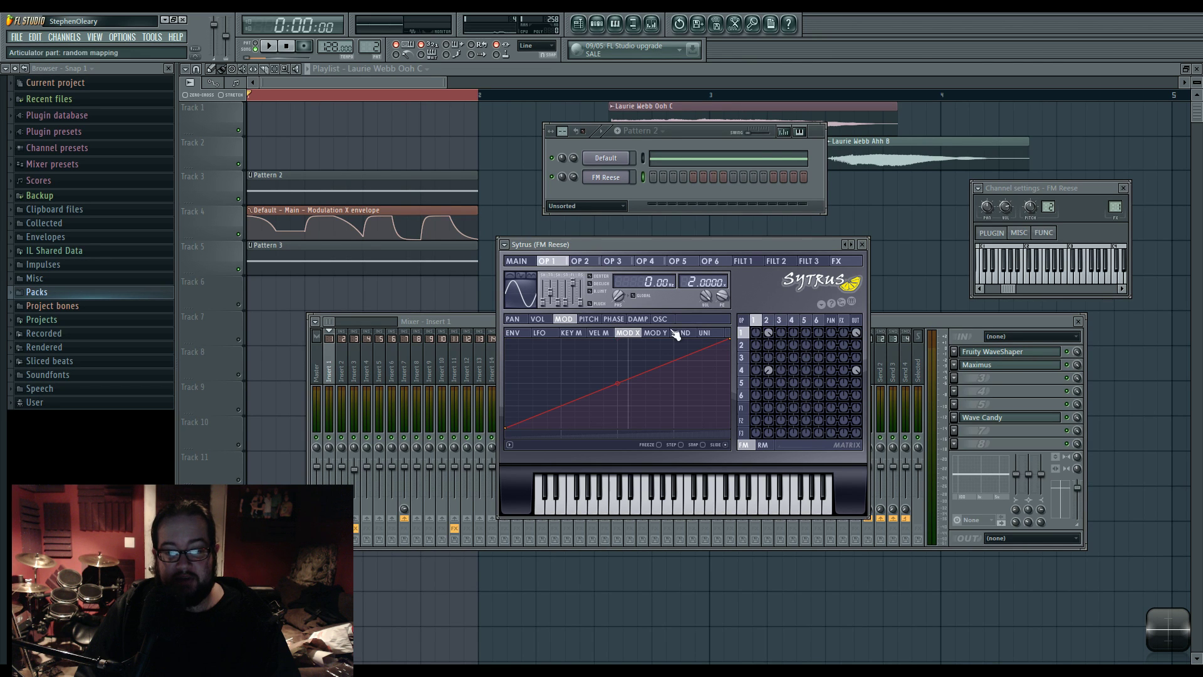
click(519, 262)
click(756, 321)
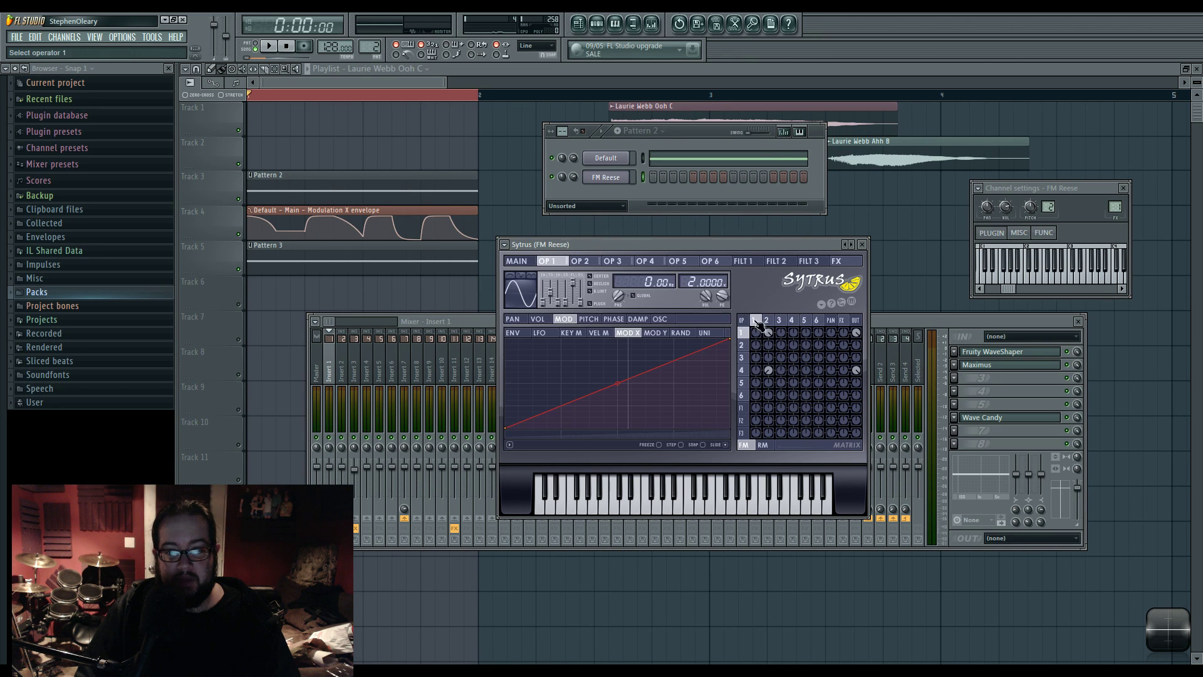
click(757, 323)
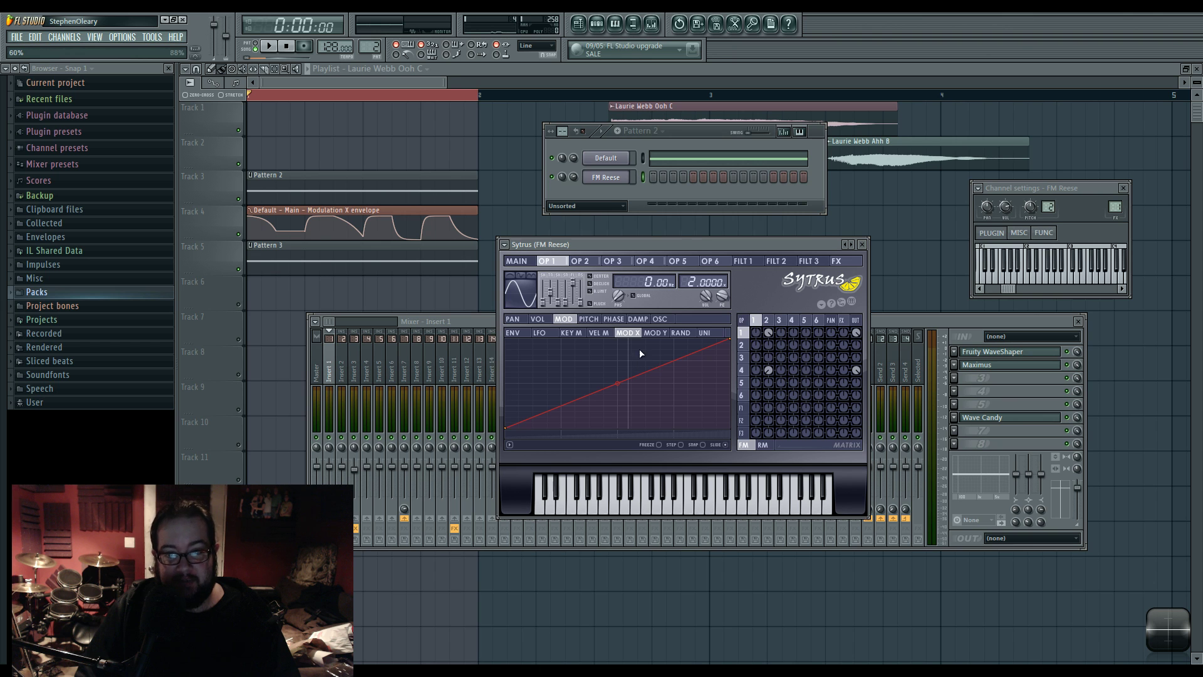
click(526, 261)
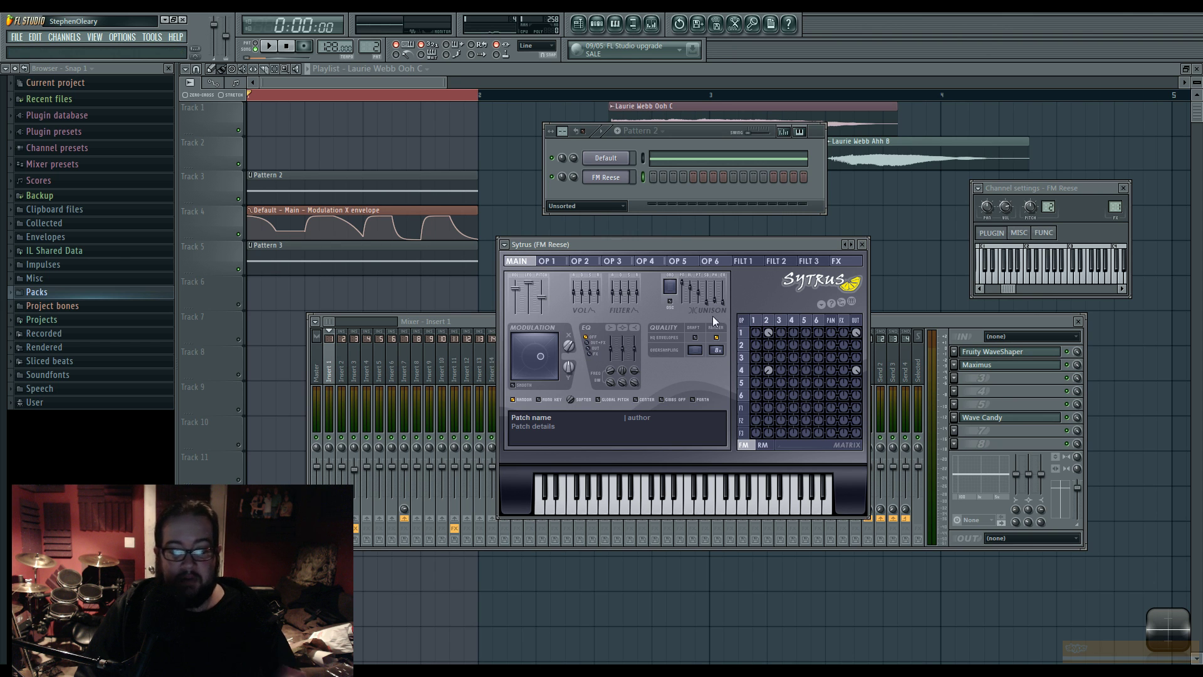
click(757, 320)
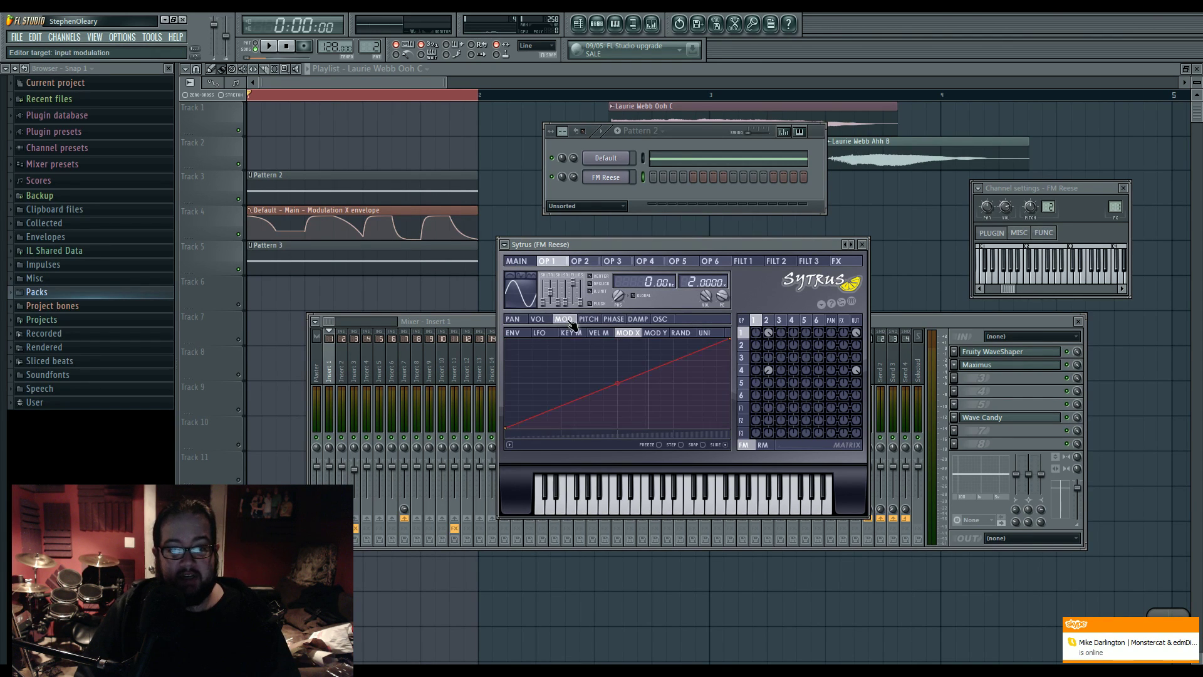
Step: Browse operator 1's damp, pitch, volume, modulation and pan articulation targets
click(638, 319)
click(589, 319)
click(538, 319)
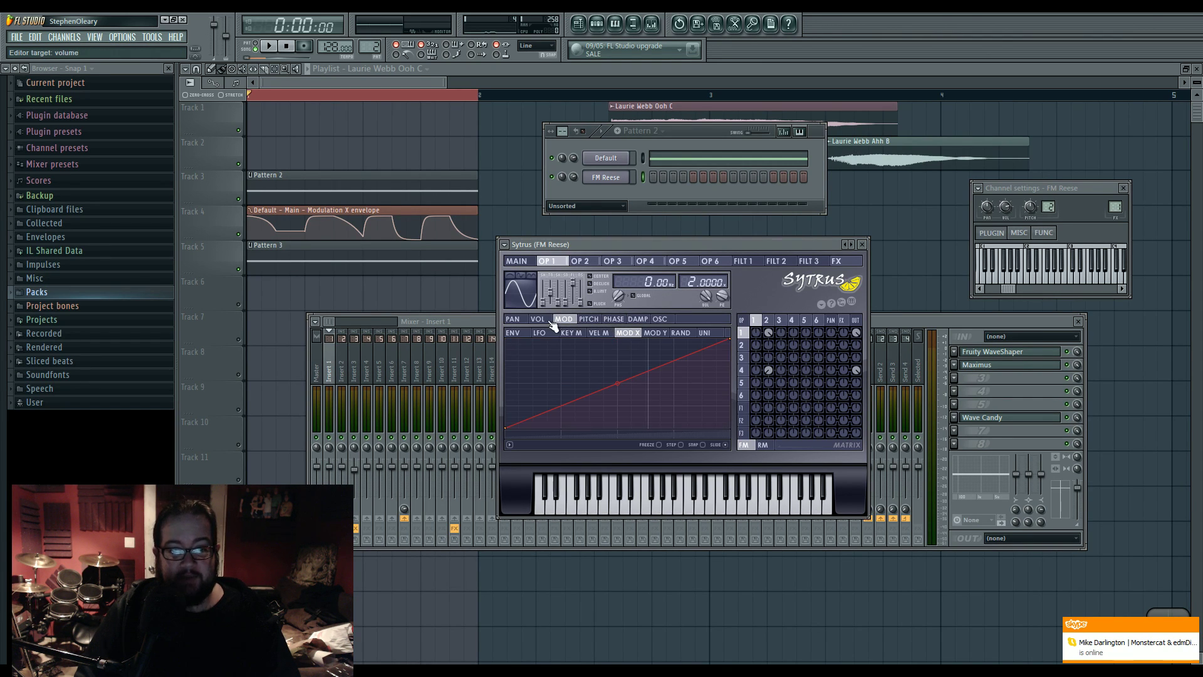
click(512, 319)
click(592, 320)
click(638, 319)
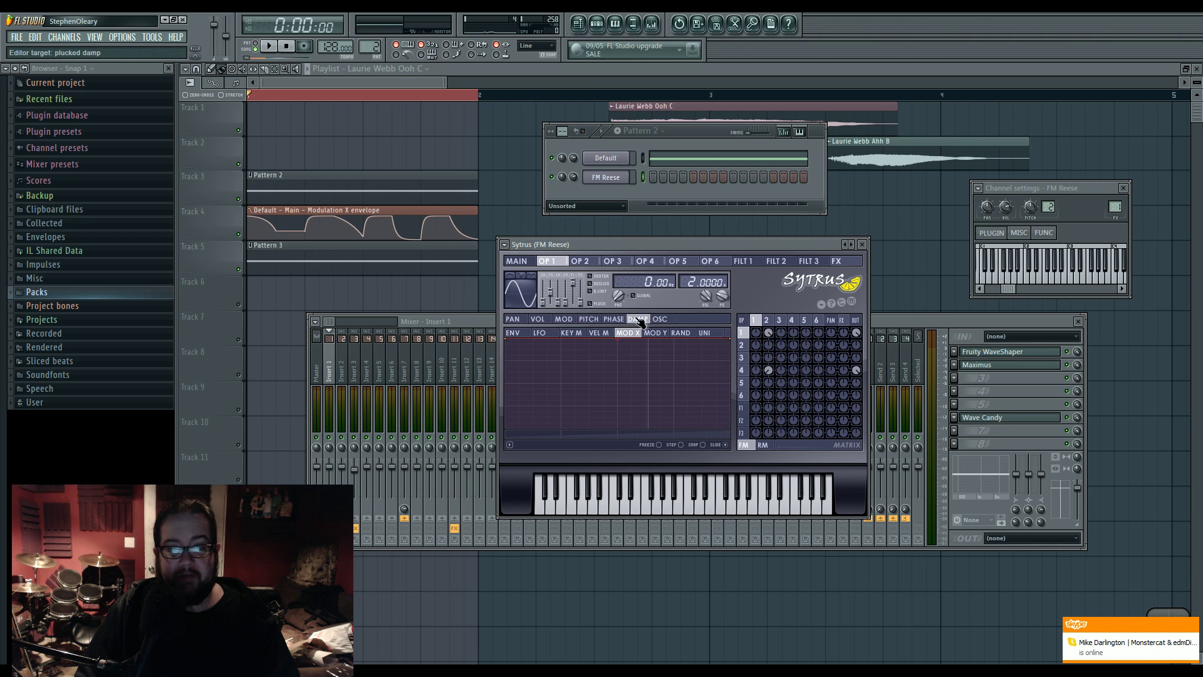
click(563, 319)
click(514, 319)
click(521, 338)
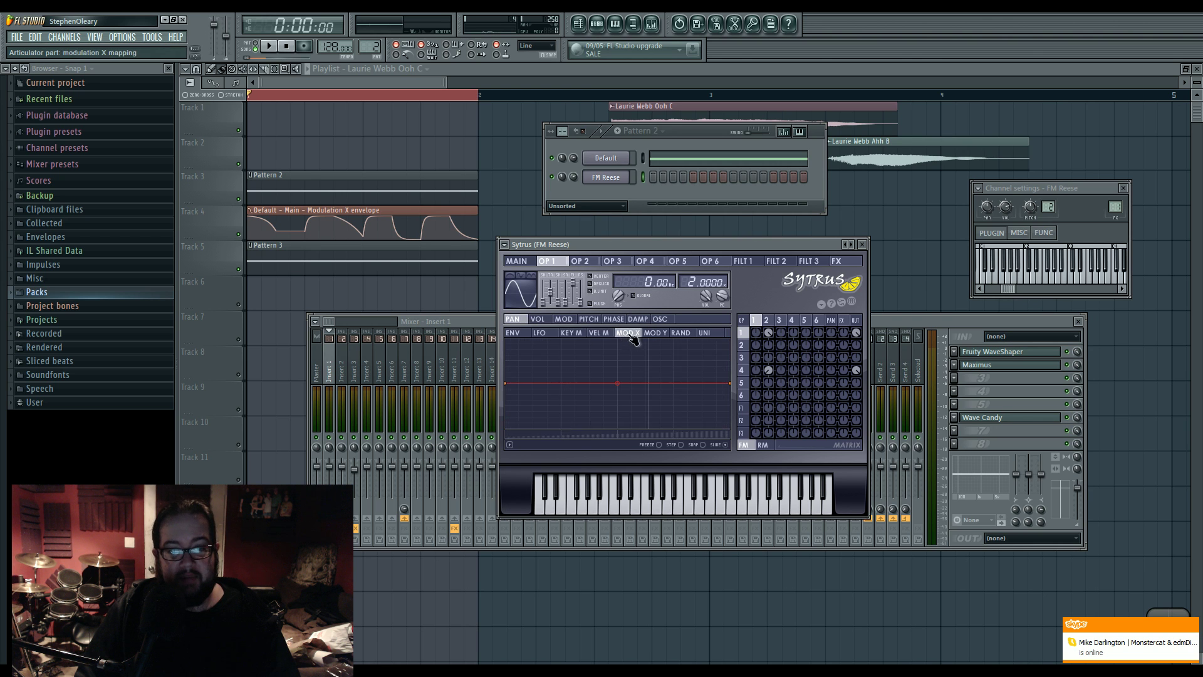
Step: Examine operator 1's volume articulators: envelope, LFO, key, velocity, Mod X, Mod Y, random and unison mapping
click(539, 320)
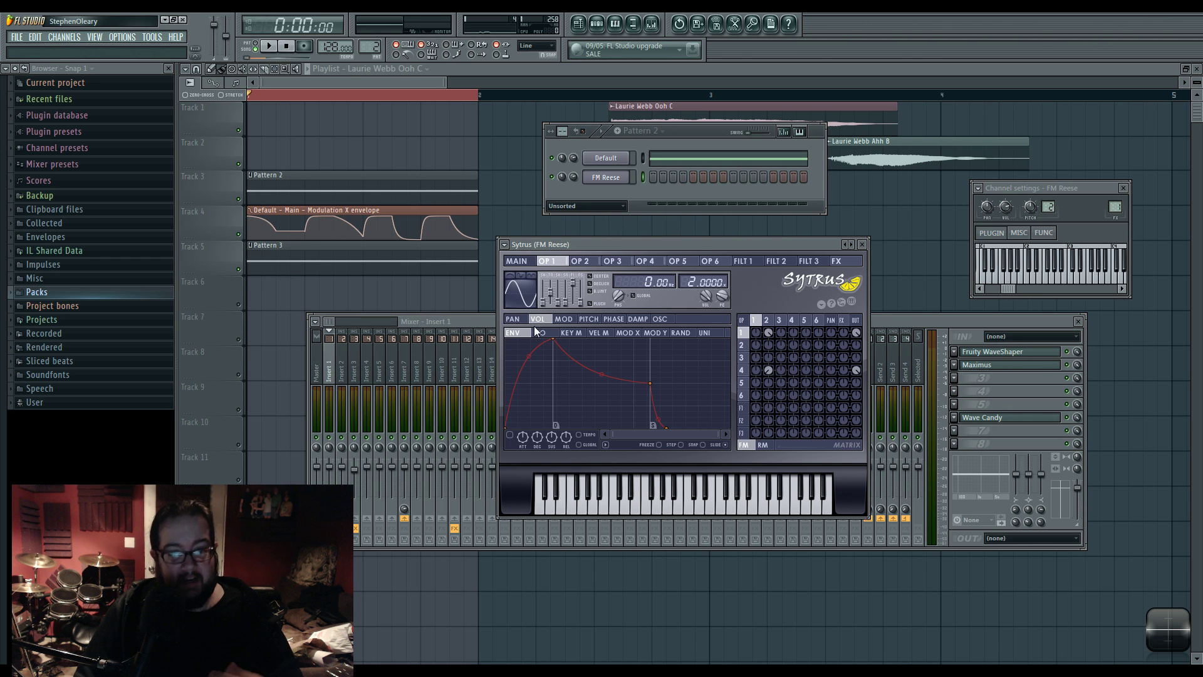
click(539, 333)
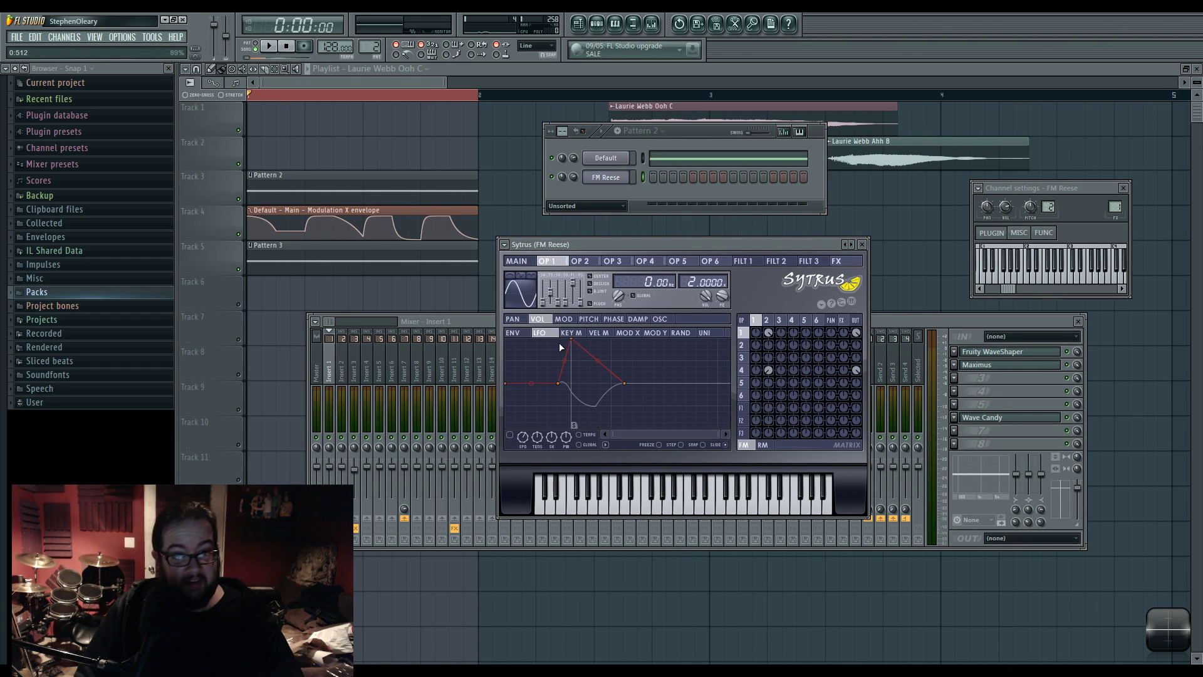
click(571, 333)
click(599, 332)
click(624, 333)
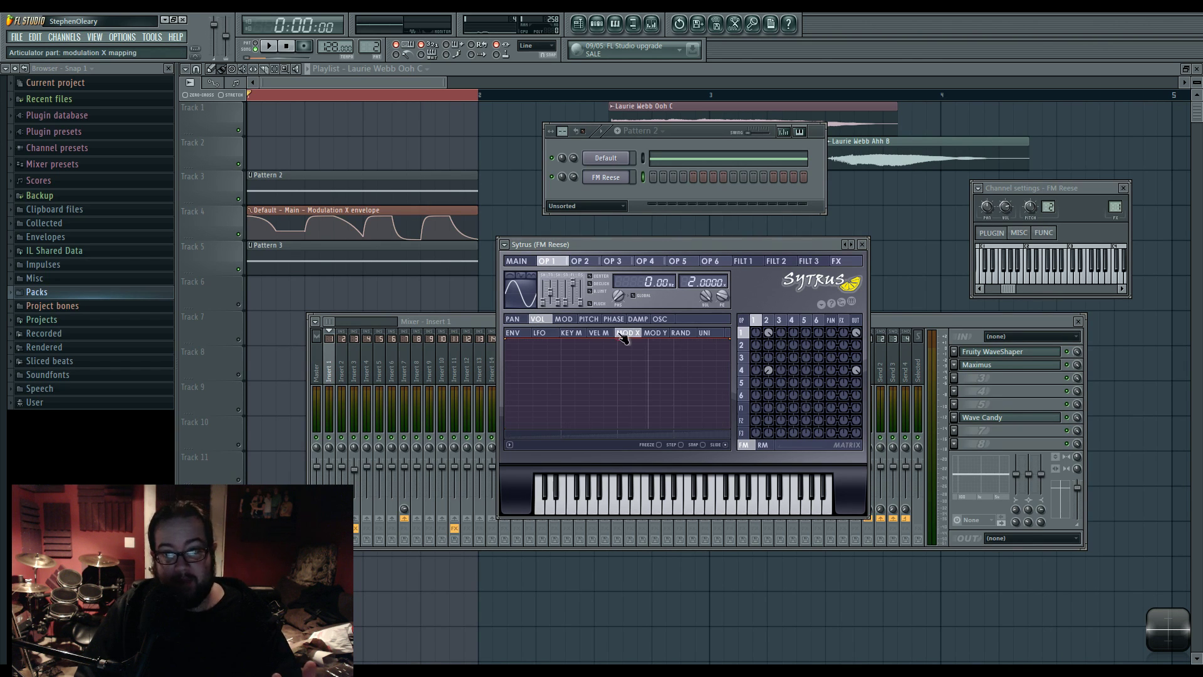
click(655, 332)
click(681, 333)
click(704, 333)
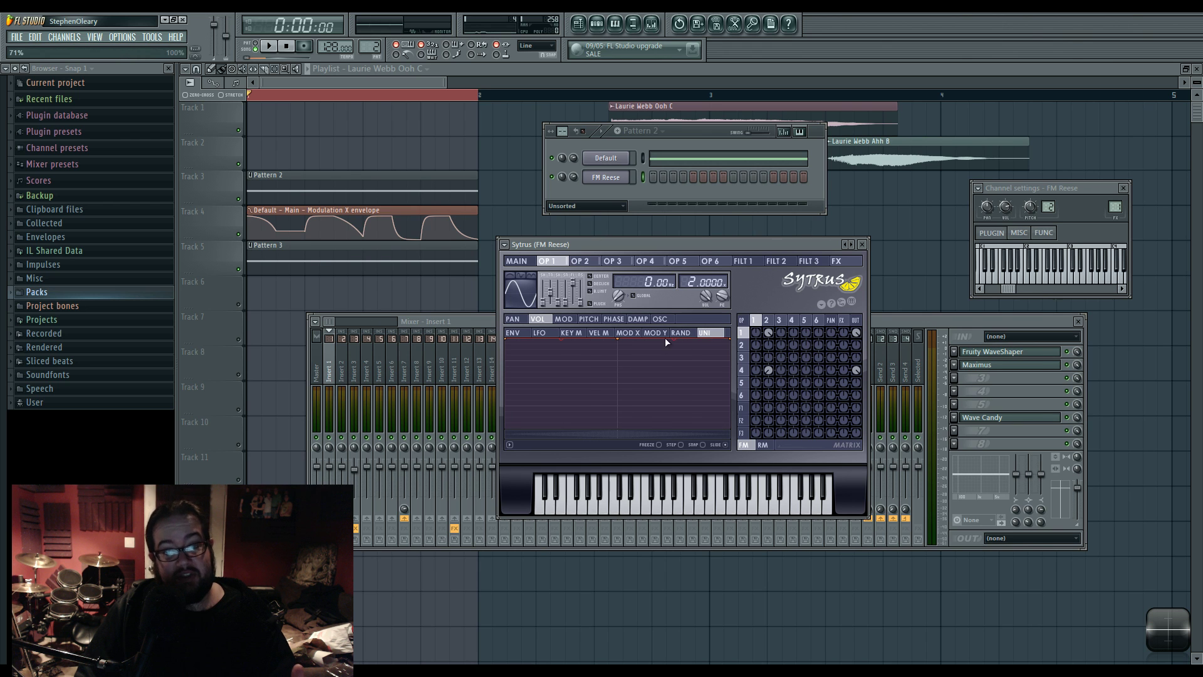
click(512, 332)
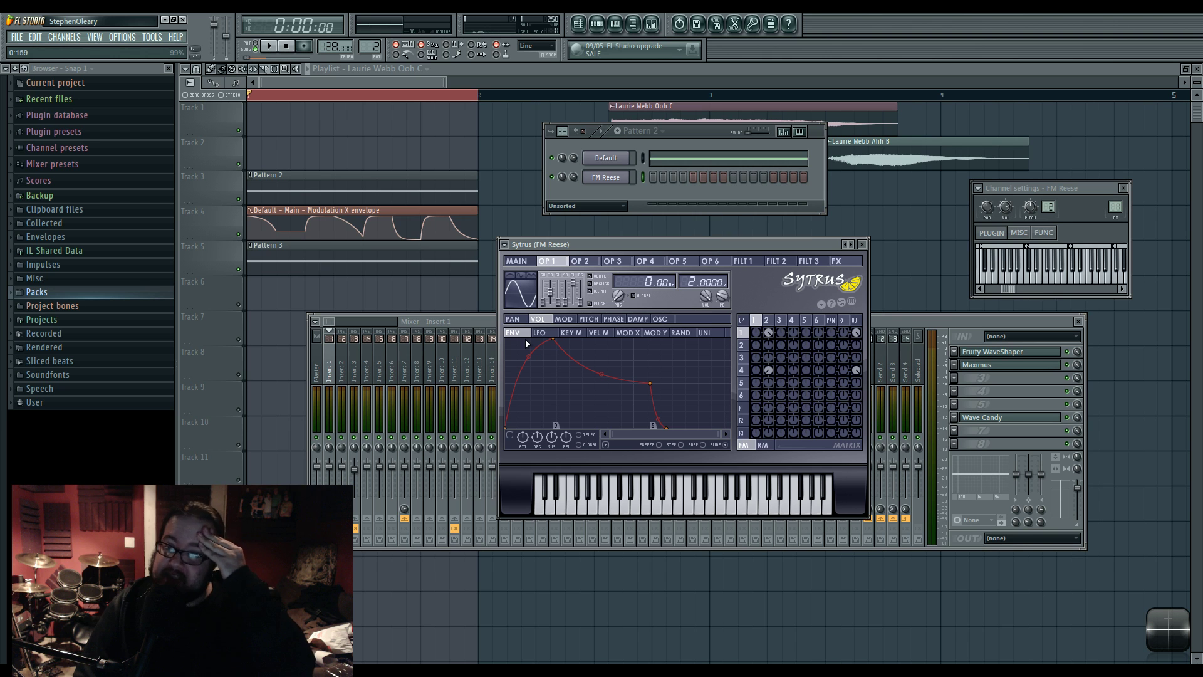
Step: Compare the modulation envelopes of operators 1 and 2
click(563, 319)
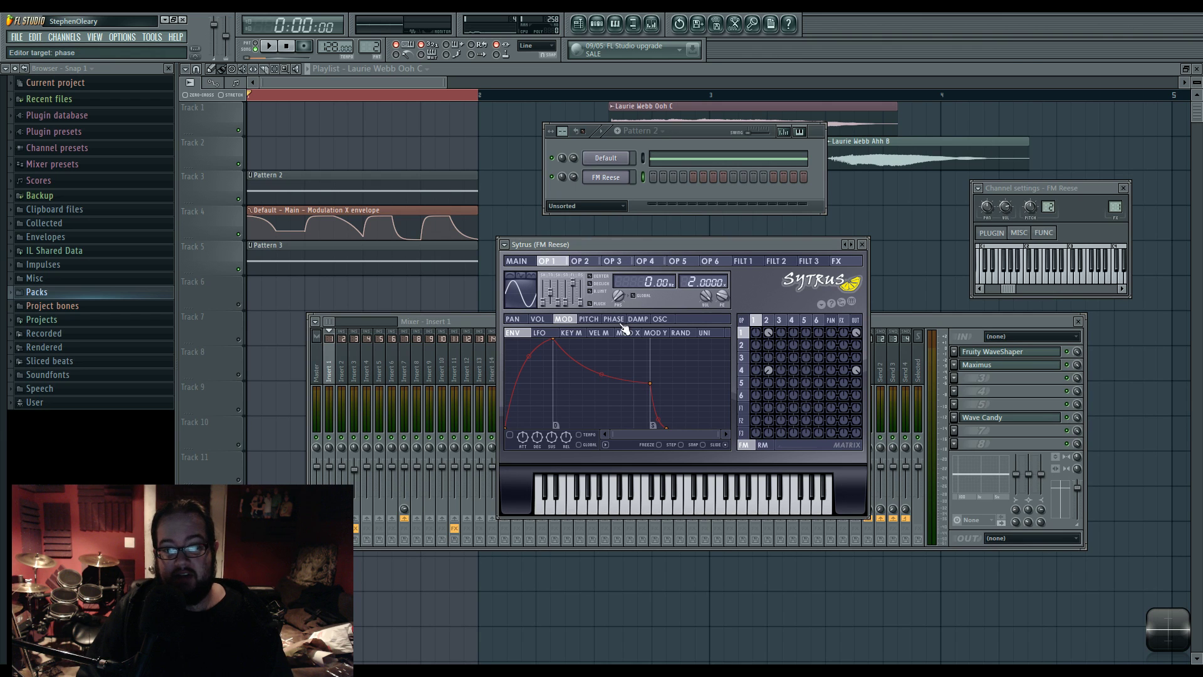
click(766, 321)
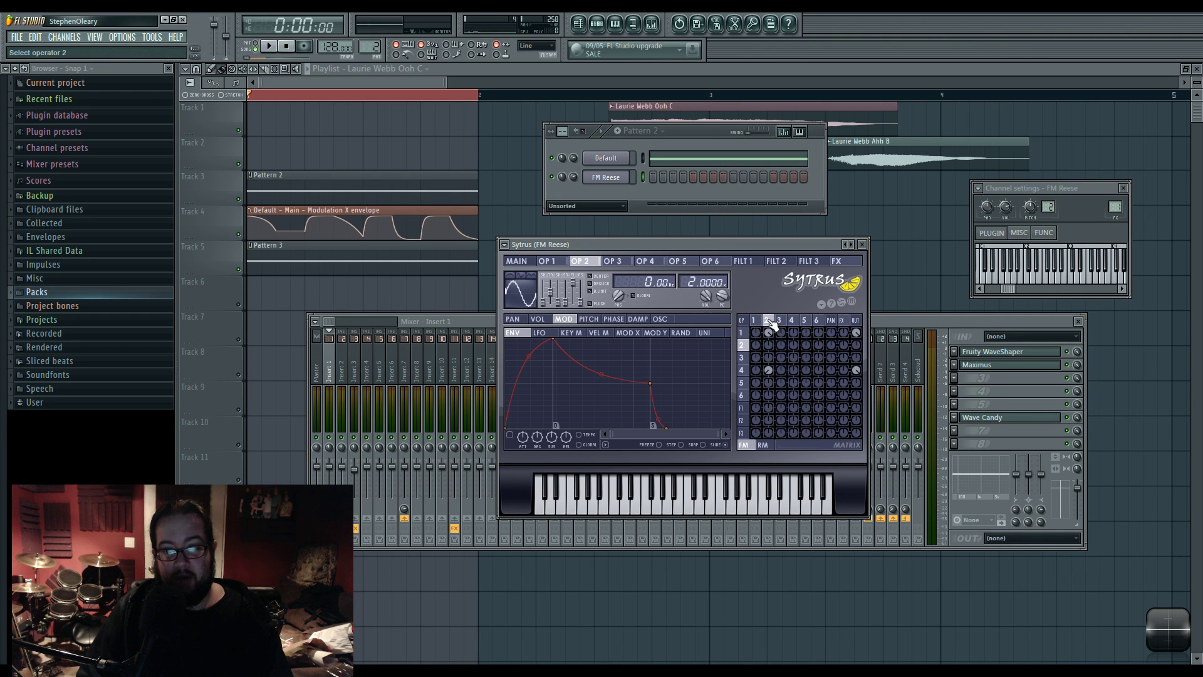
drag(769, 332, 769, 301)
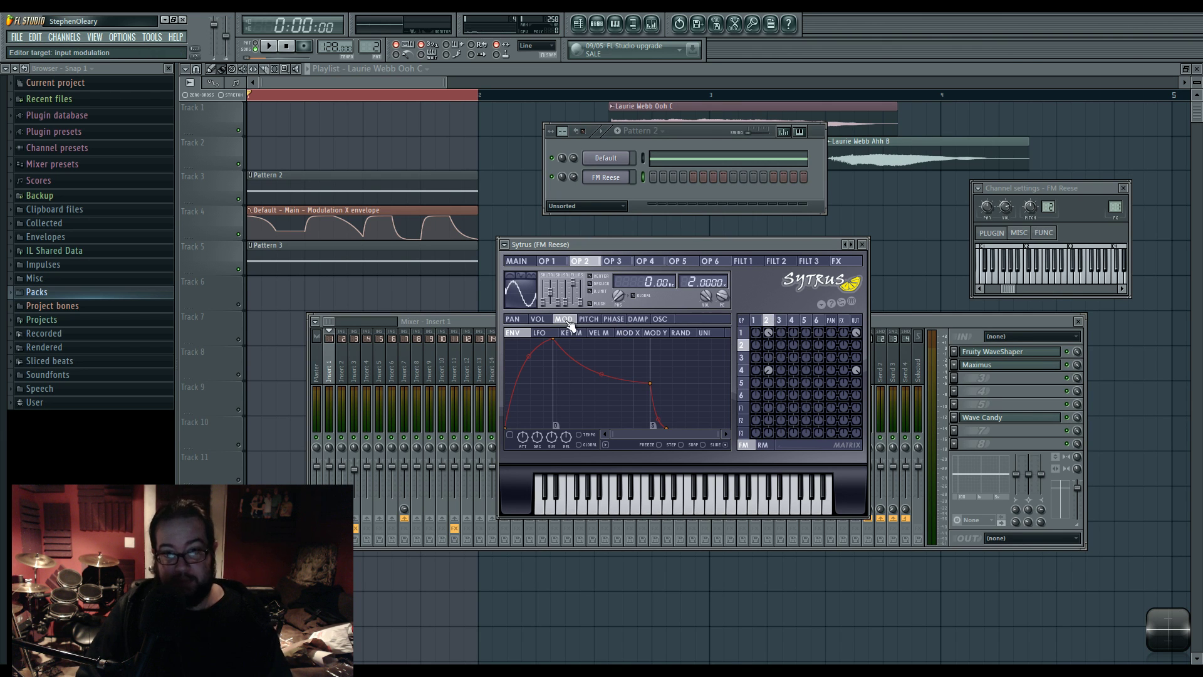
click(757, 320)
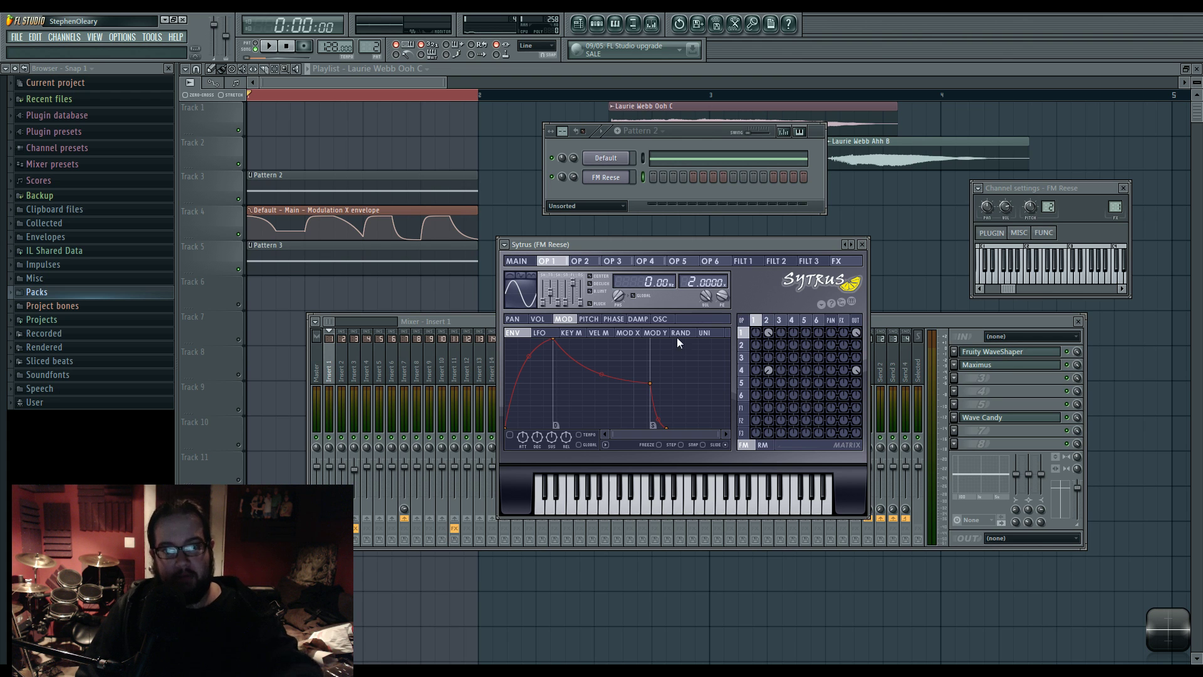
Step: Compare the Mod X mapping of operators 1 and 2 for their input modulation
click(655, 332)
click(628, 332)
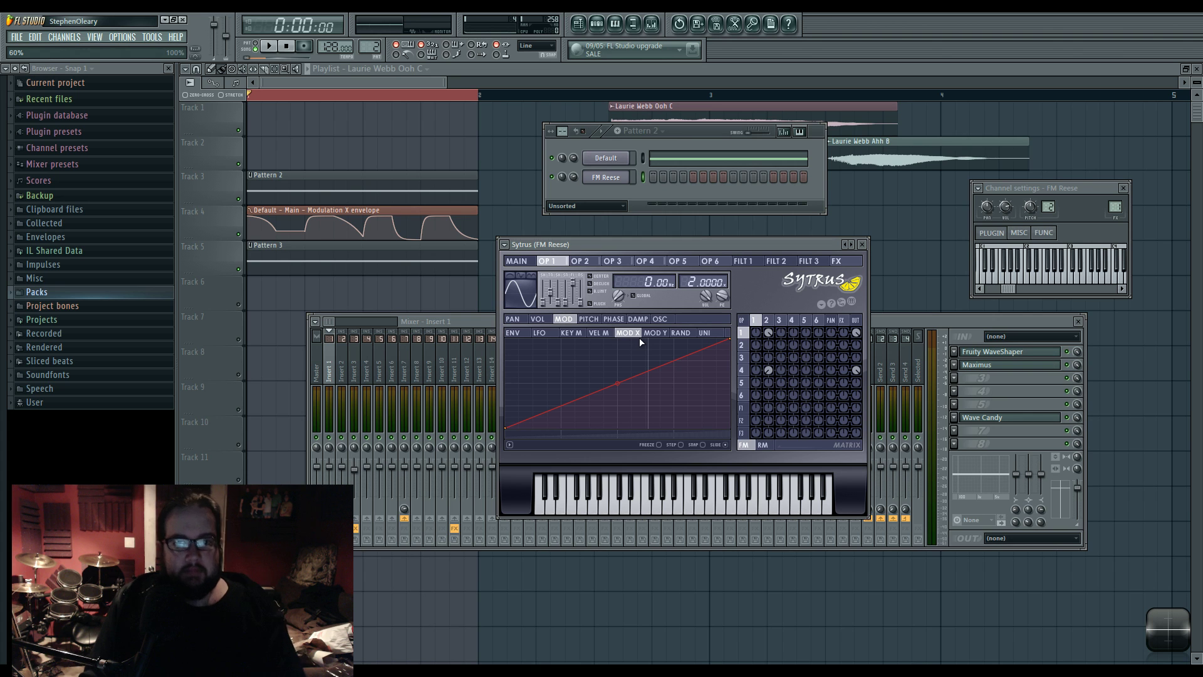
click(755, 322)
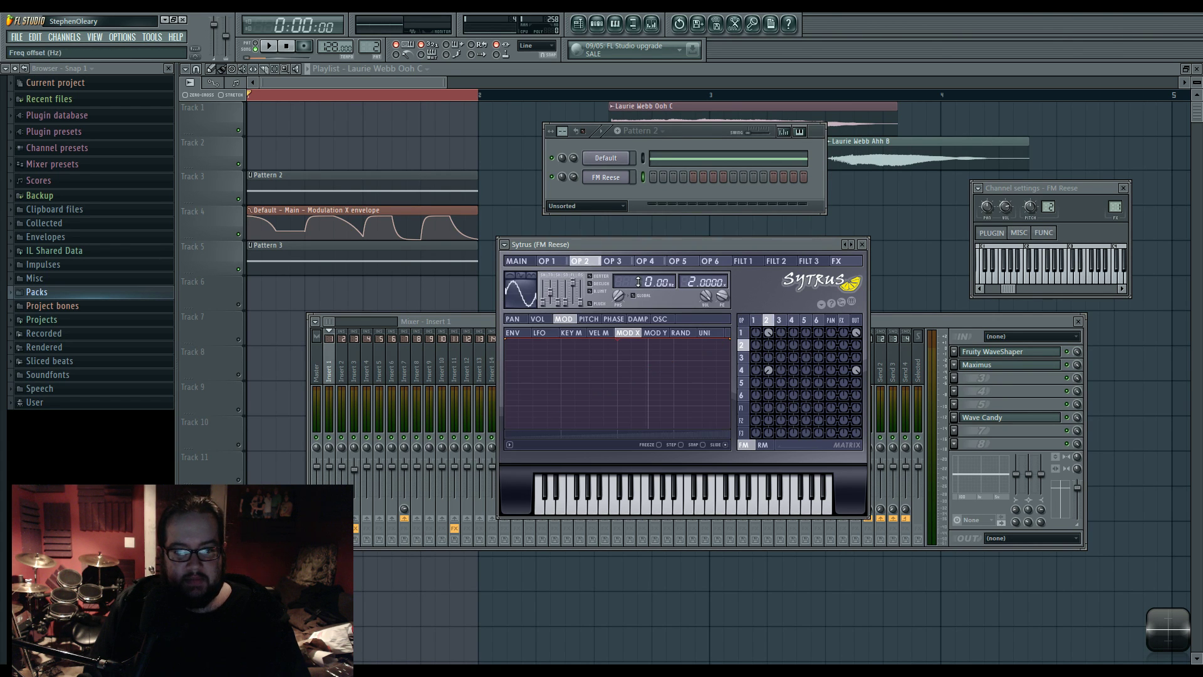
click(767, 322)
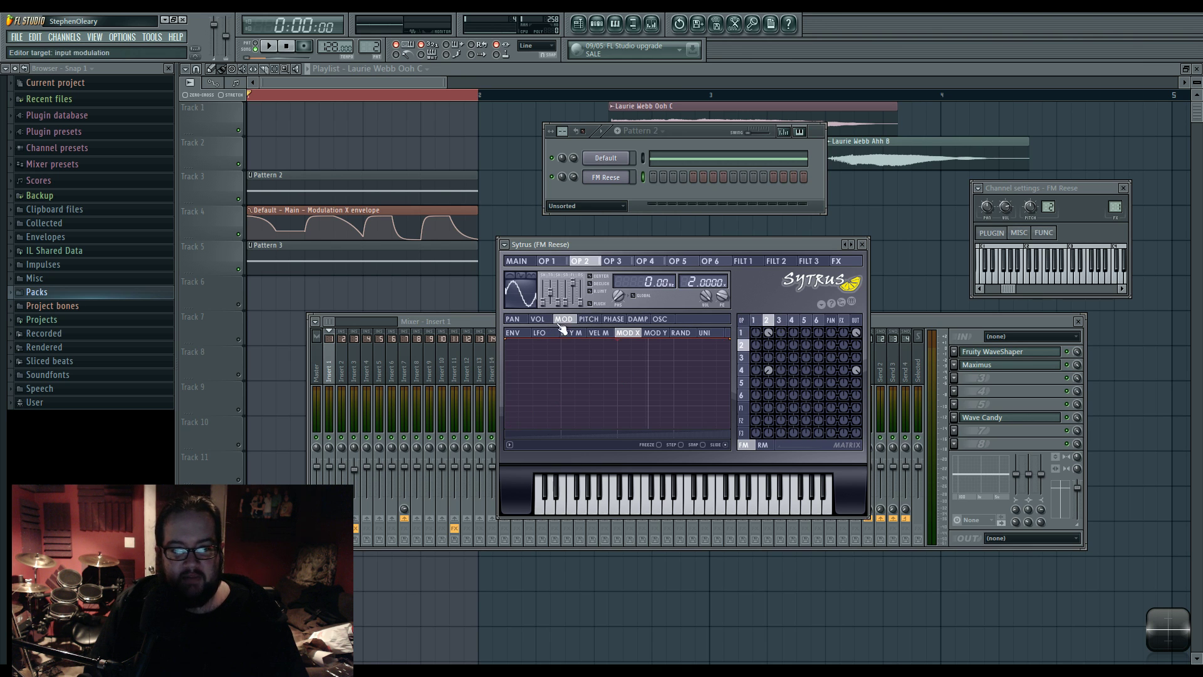
Step: Display operator 2's oscillator harmonics and try shifting its wave shape towards a triangle before restoring the sine
click(660, 320)
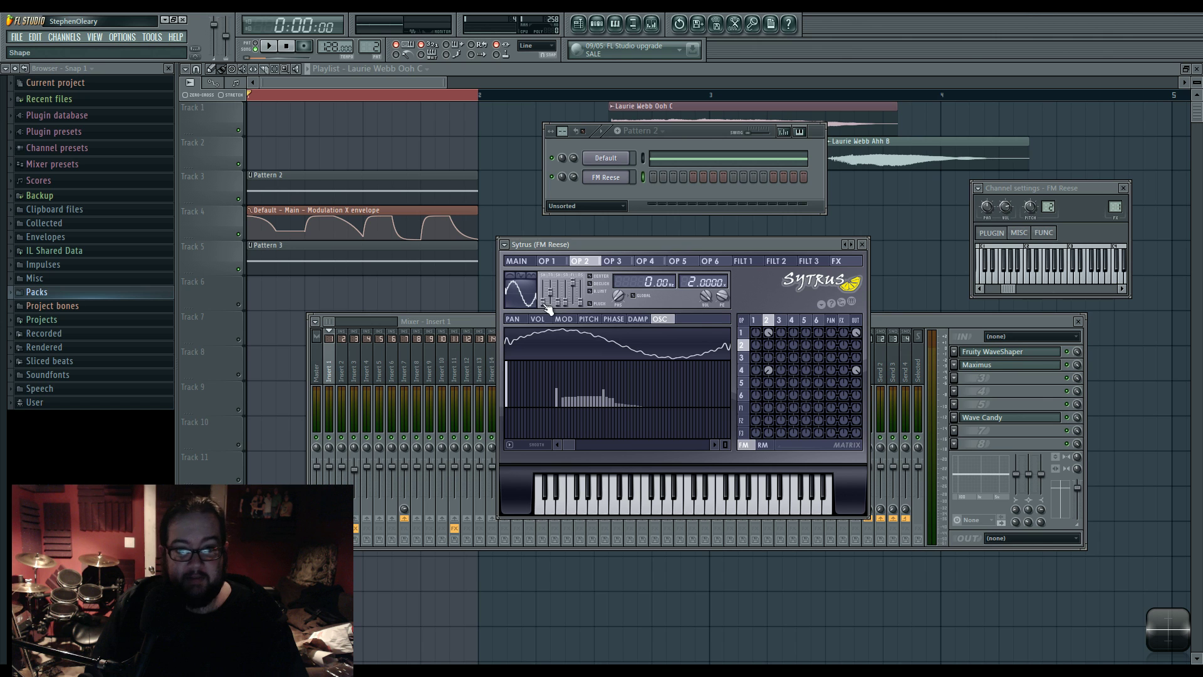
drag(543, 292, 547, 302)
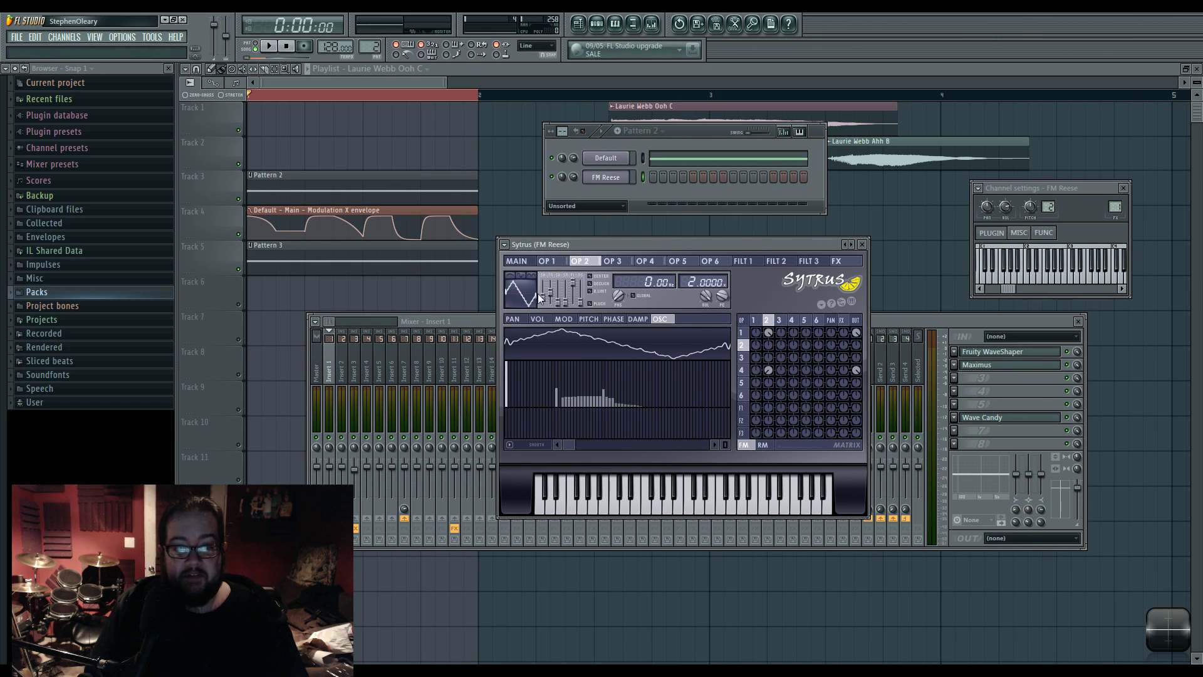
drag(543, 299, 543, 294)
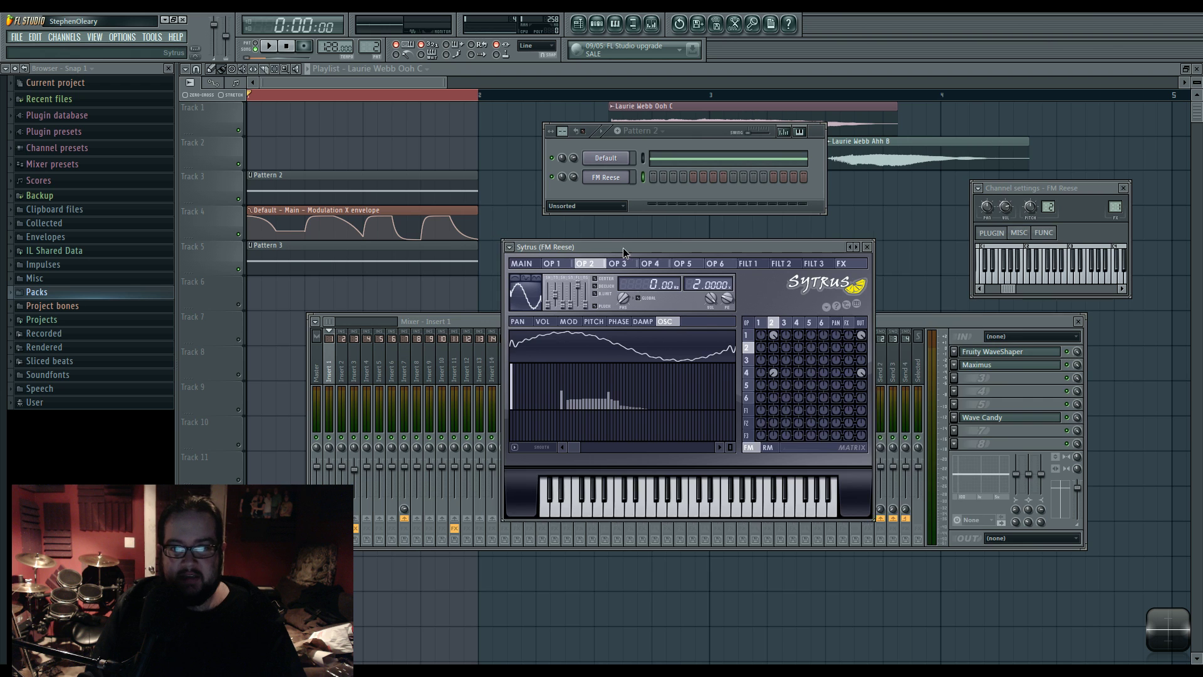
Step: Open the Fruity WaveShaper on mixer Insert 1 and bring the mixer back to the front
drag(623, 247, 615, 242)
click(1011, 391)
click(1001, 353)
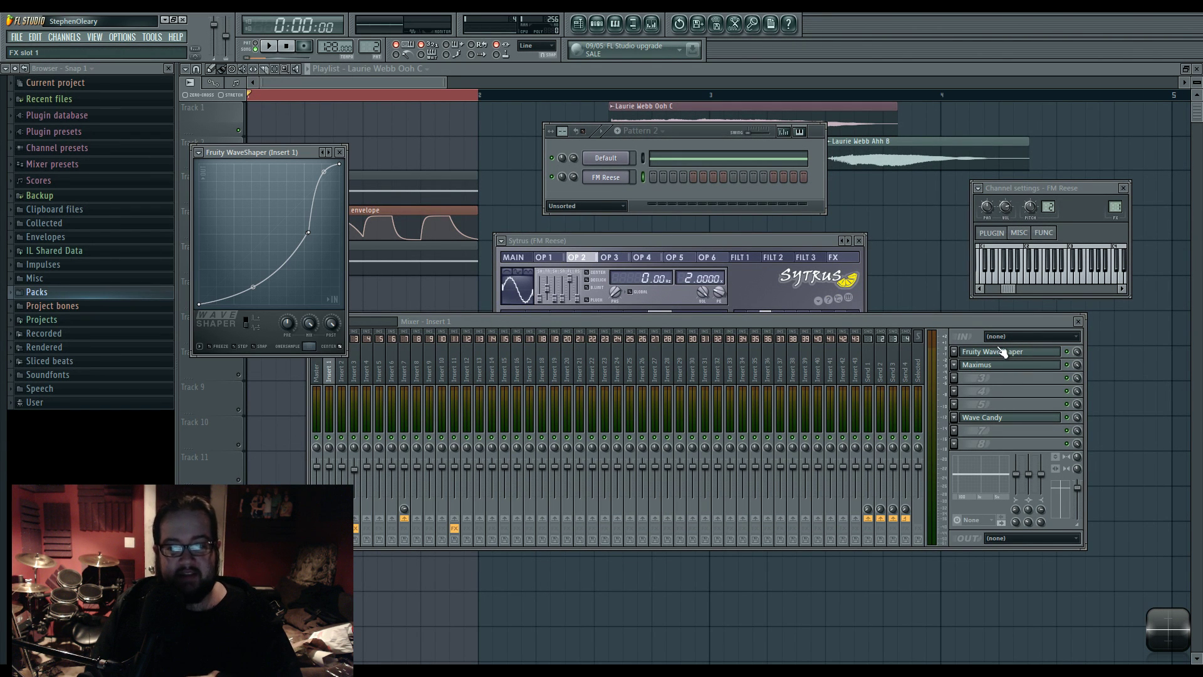
click(1076, 376)
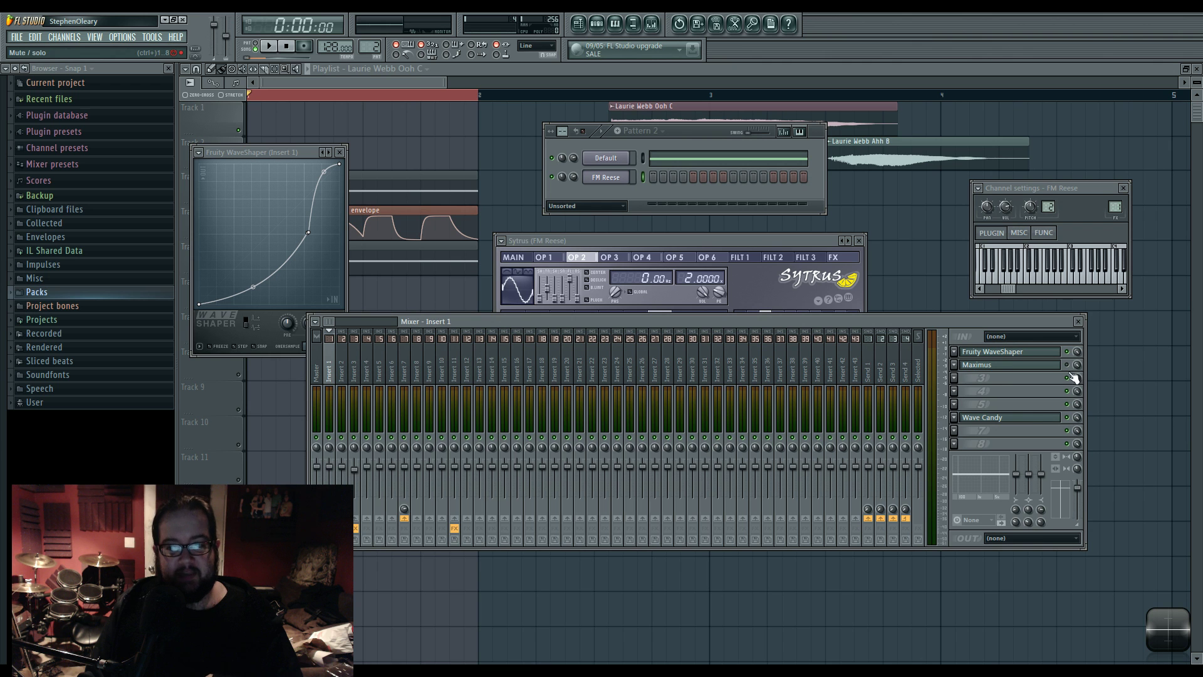
Step: Open Wave Candy on Insert 1, switch off its mini view, preview the loop, and reposition the full oscilloscope display
click(1021, 417)
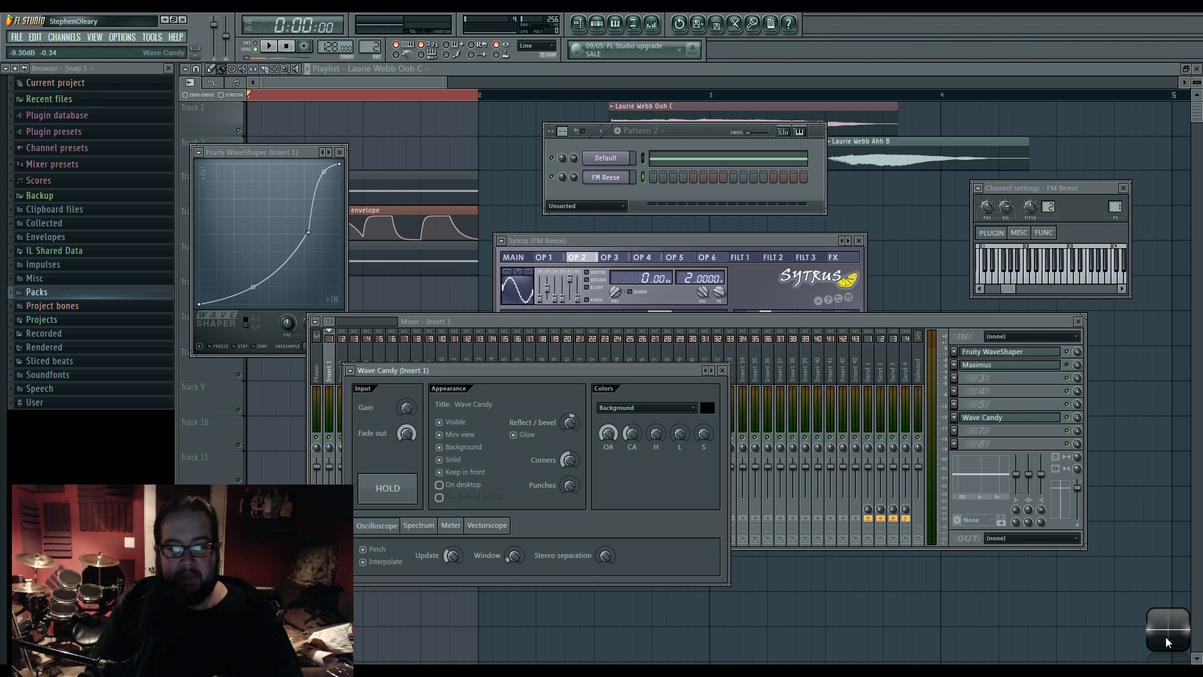
double_click(1166, 641)
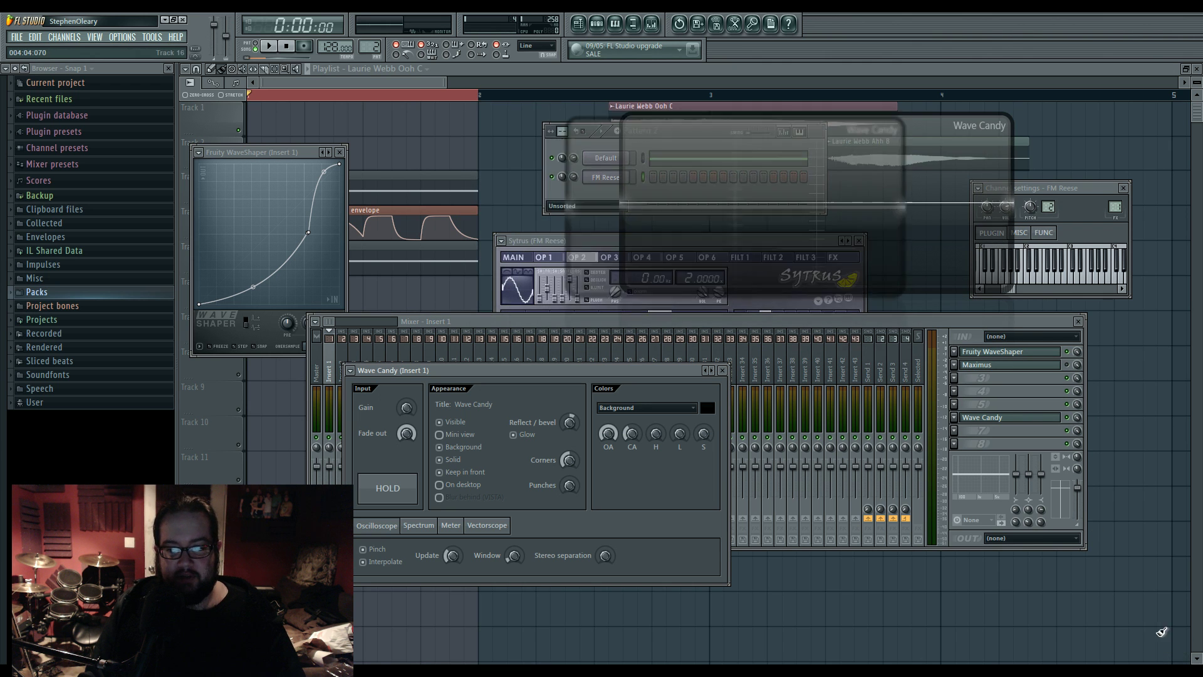
key(space)
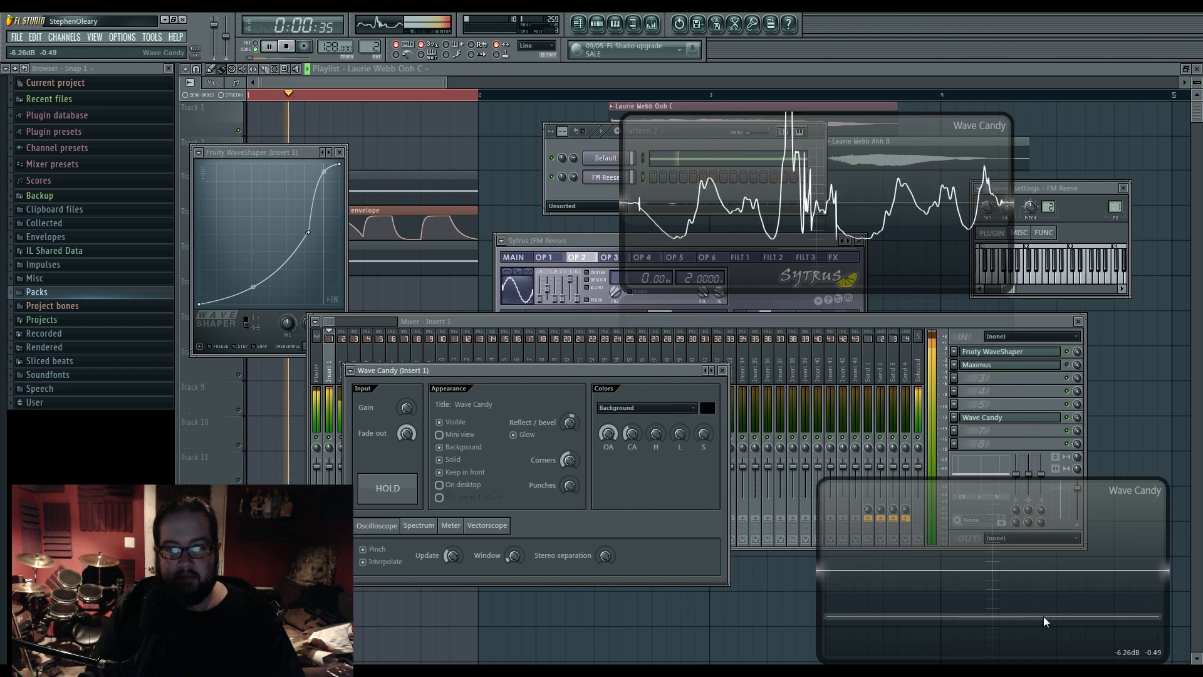
key(space)
drag(804, 173, 703, 165)
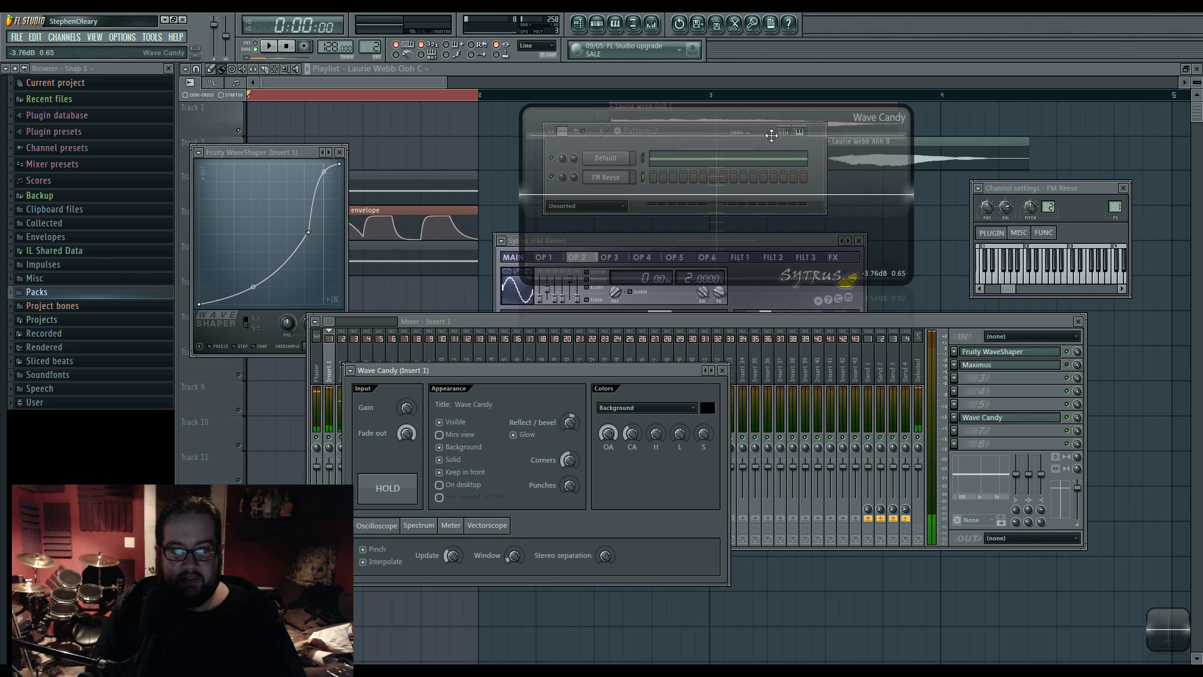
Step: Bring the mixer to the front and play the loop to examine Insert 1's waveform on the oscilloscope
click(1070, 361)
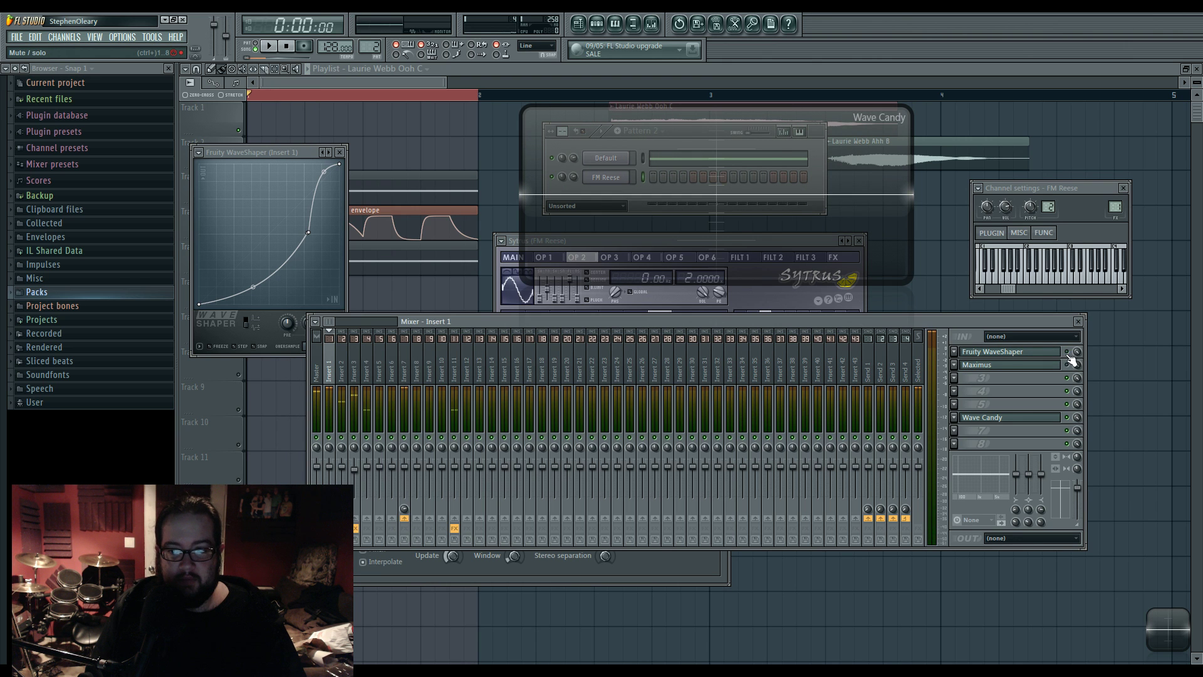
key(space)
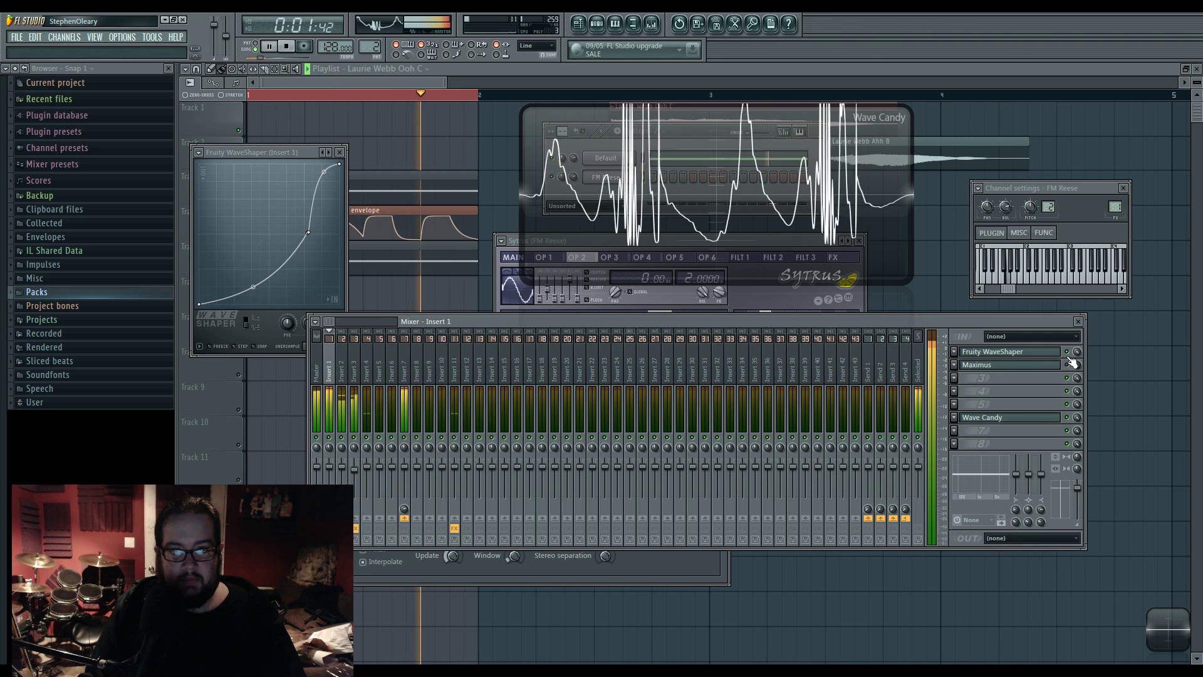
key(space)
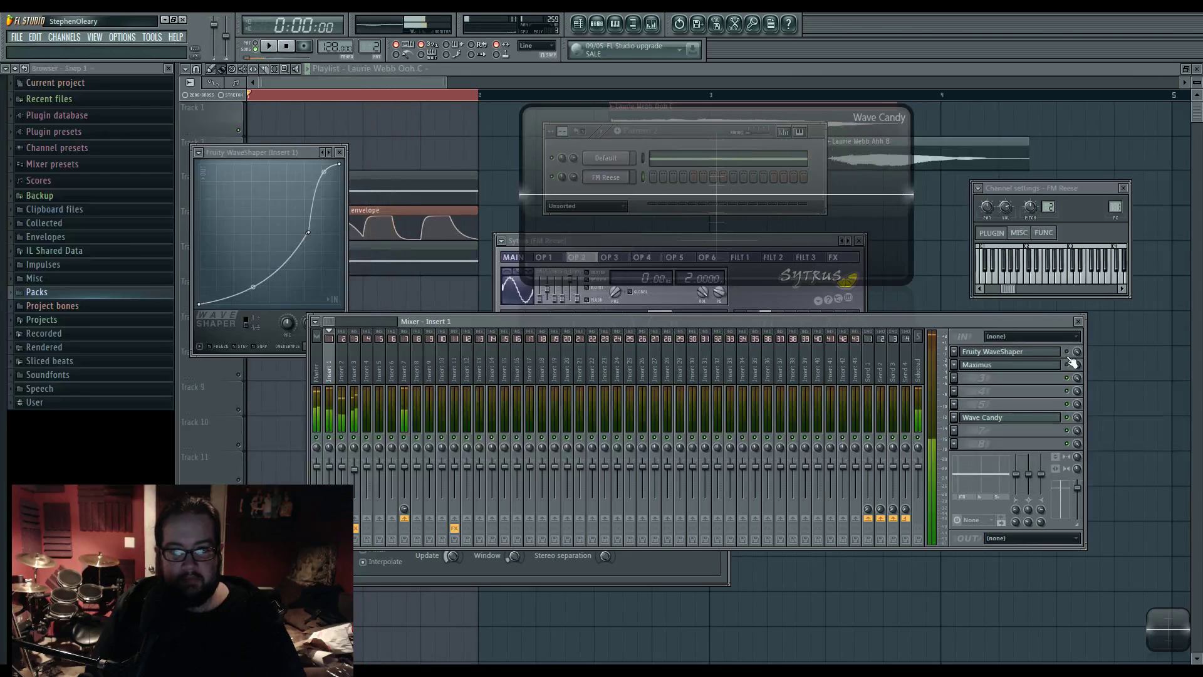
Step: Browse the note choices for the Wave Candy oscilloscope's window length
click(675, 564)
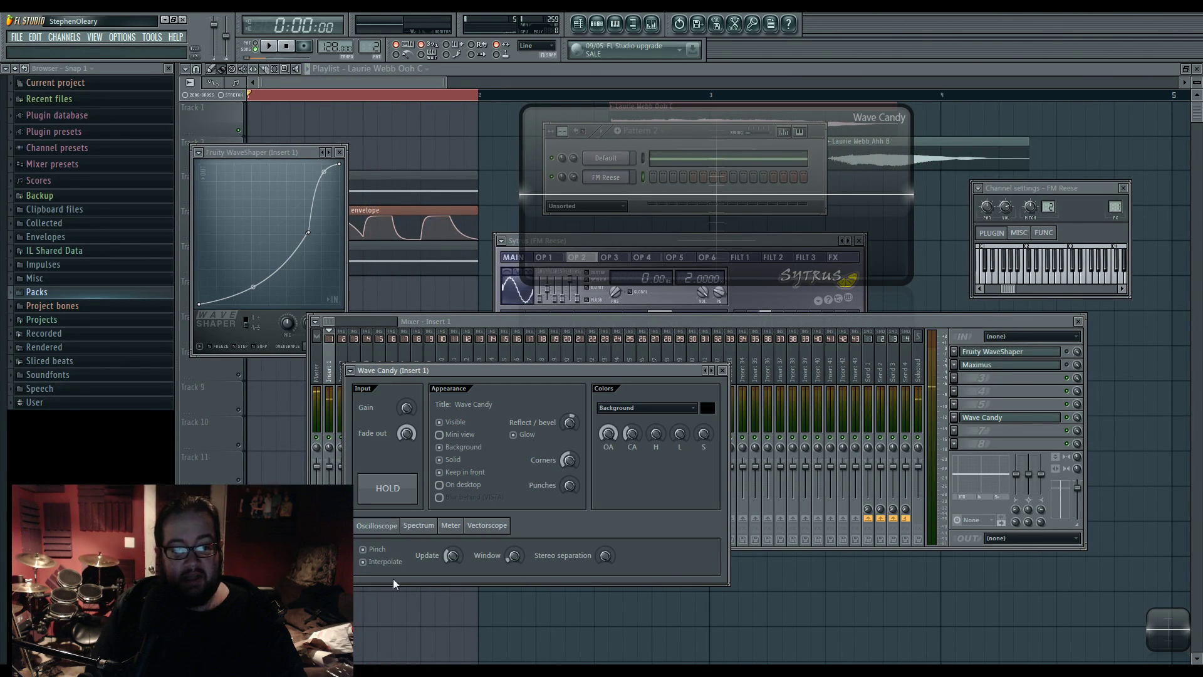
click(452, 556)
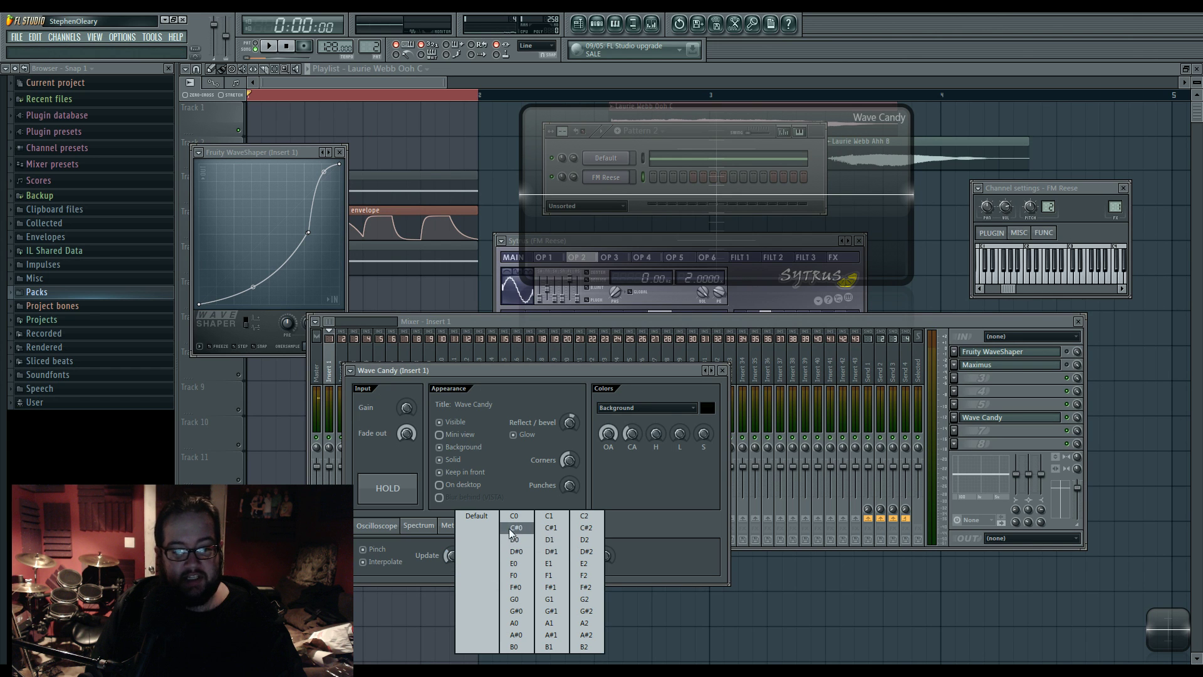
click(656, 547)
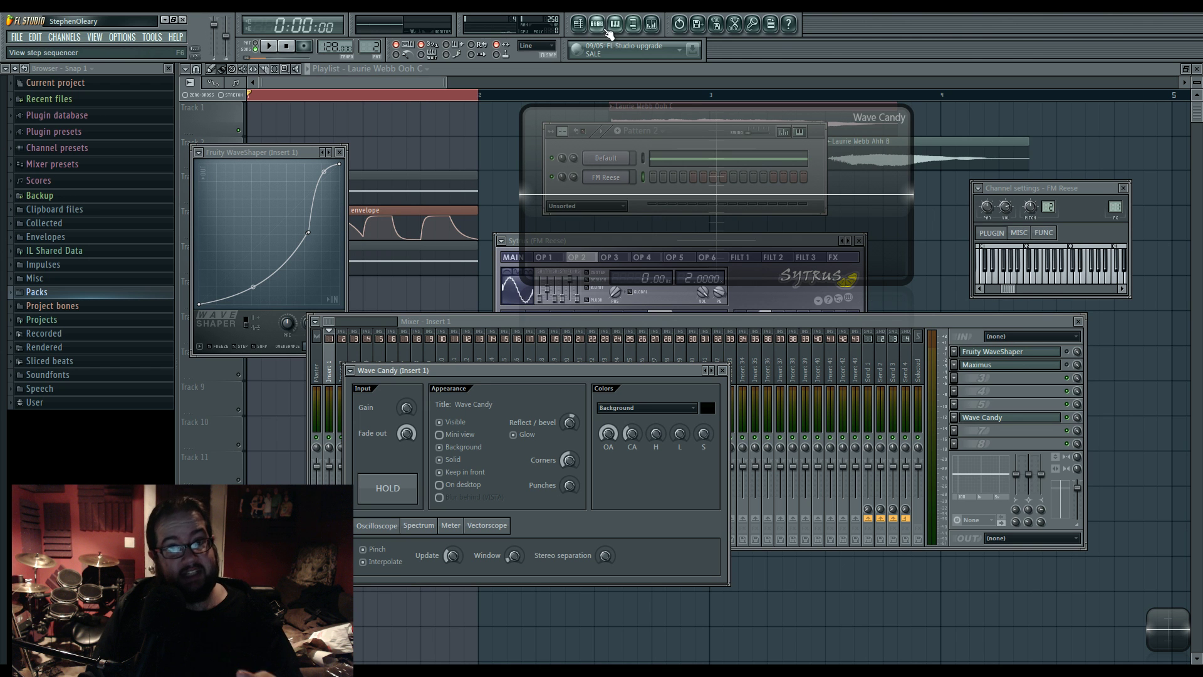
Step: Arrange the oscilloscope display and the FM Reese Sytrus window side by side, then play the loop to view the waveform
click(616, 178)
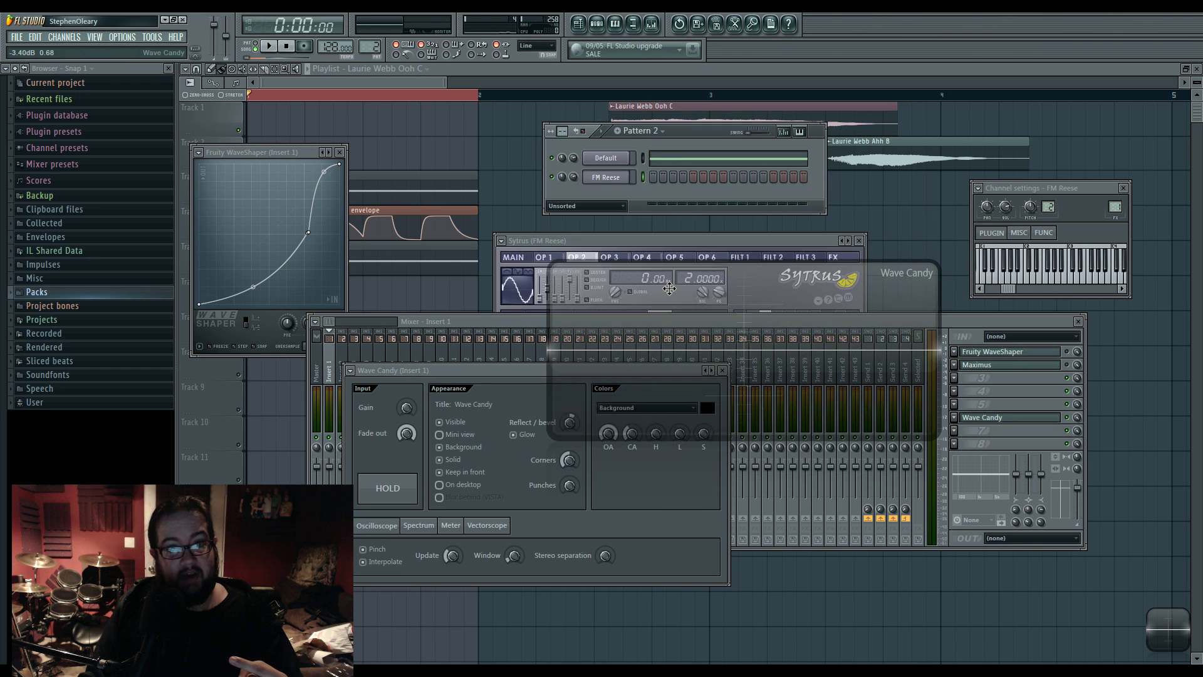
click(617, 180)
drag(626, 243, 315, 220)
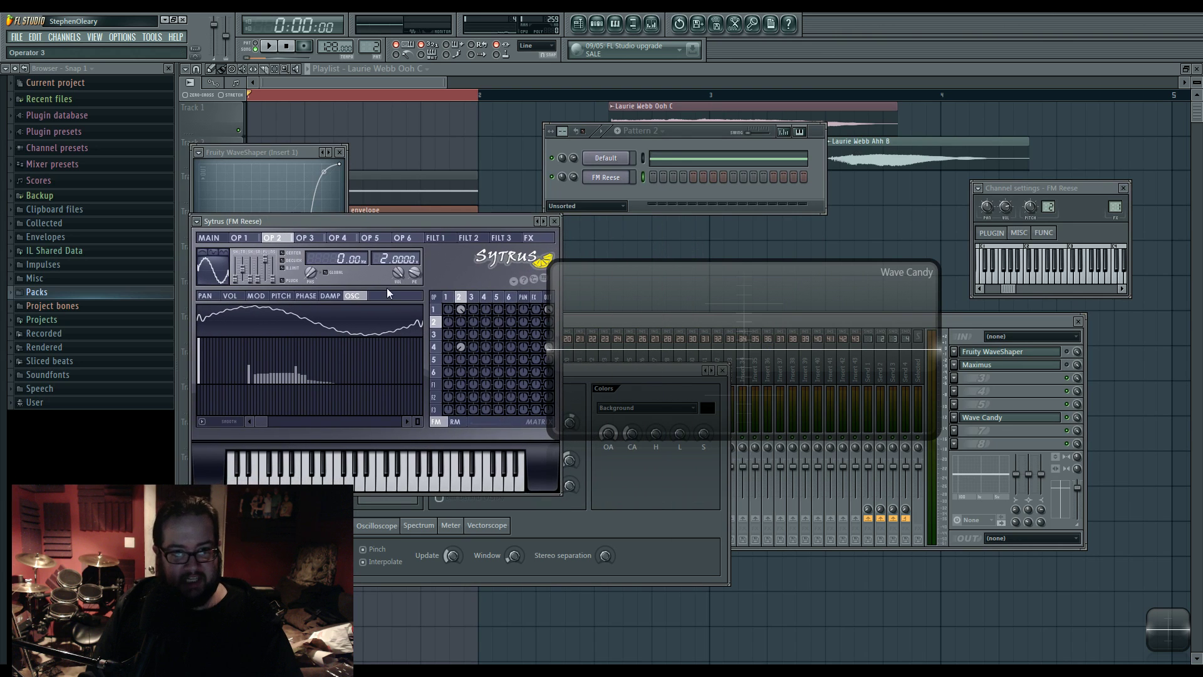
drag(387, 221, 376, 109)
key(space)
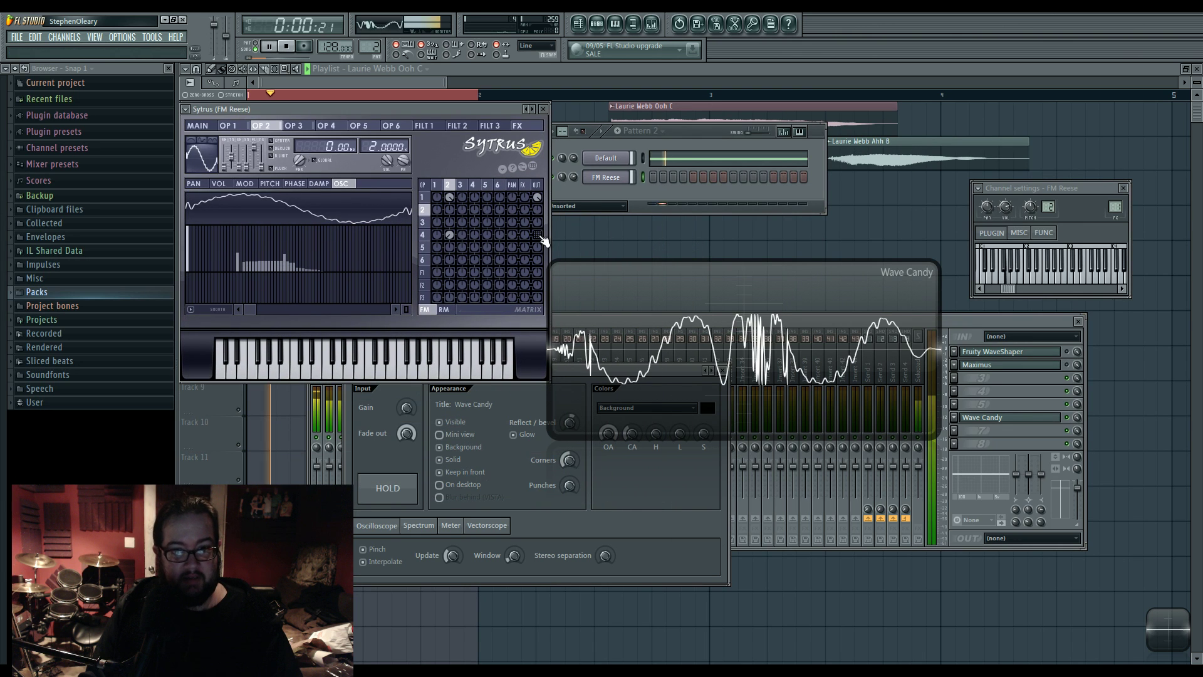
key(space)
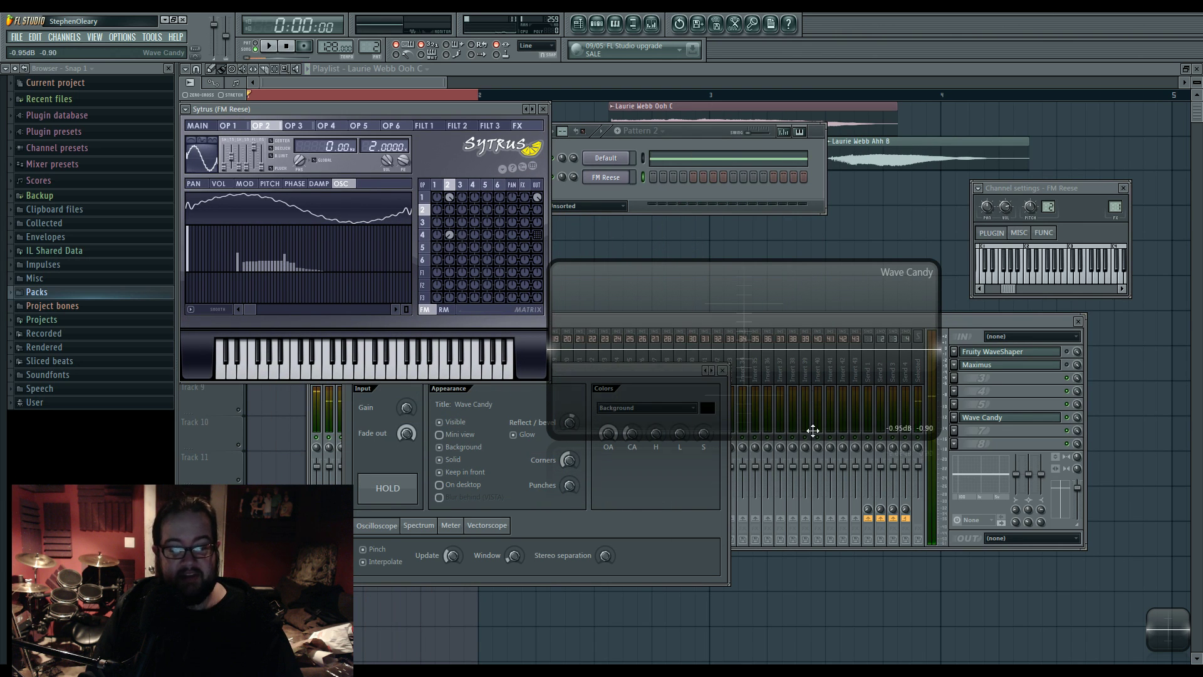
Step: Rearrange Sytrus, the mixer and the oscilloscope so the WaveShaper curve is exposed, and audition the loop
drag(351, 109, 658, 107)
click(1017, 326)
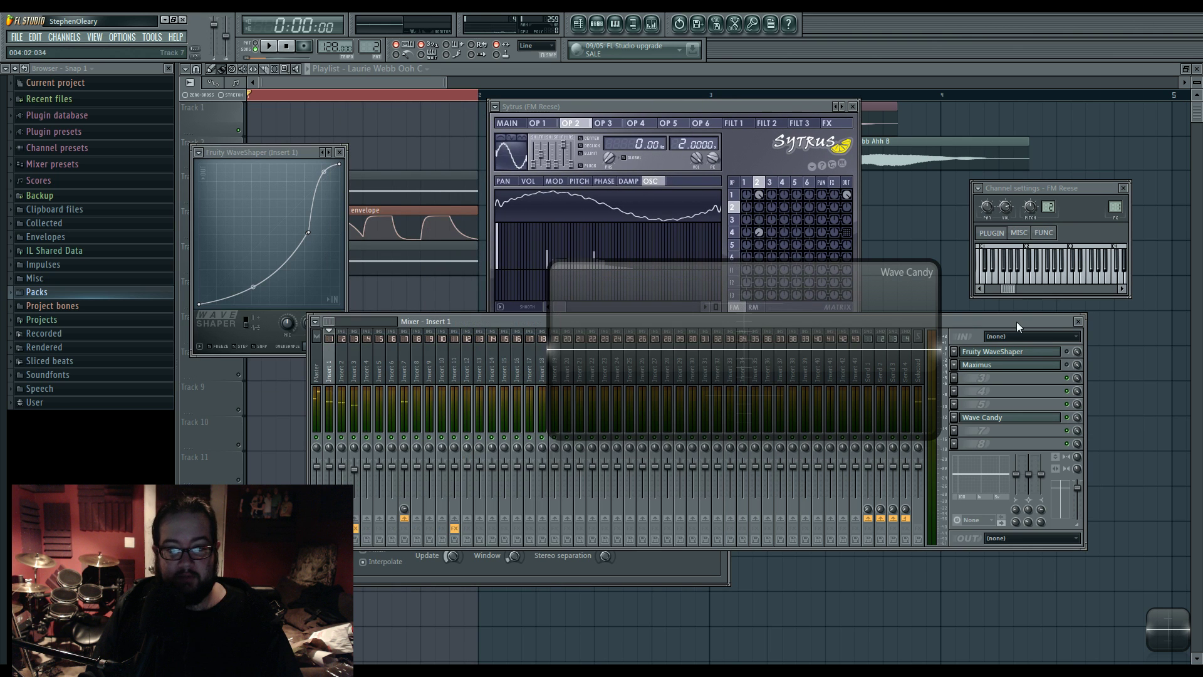
drag(703, 343, 615, 369)
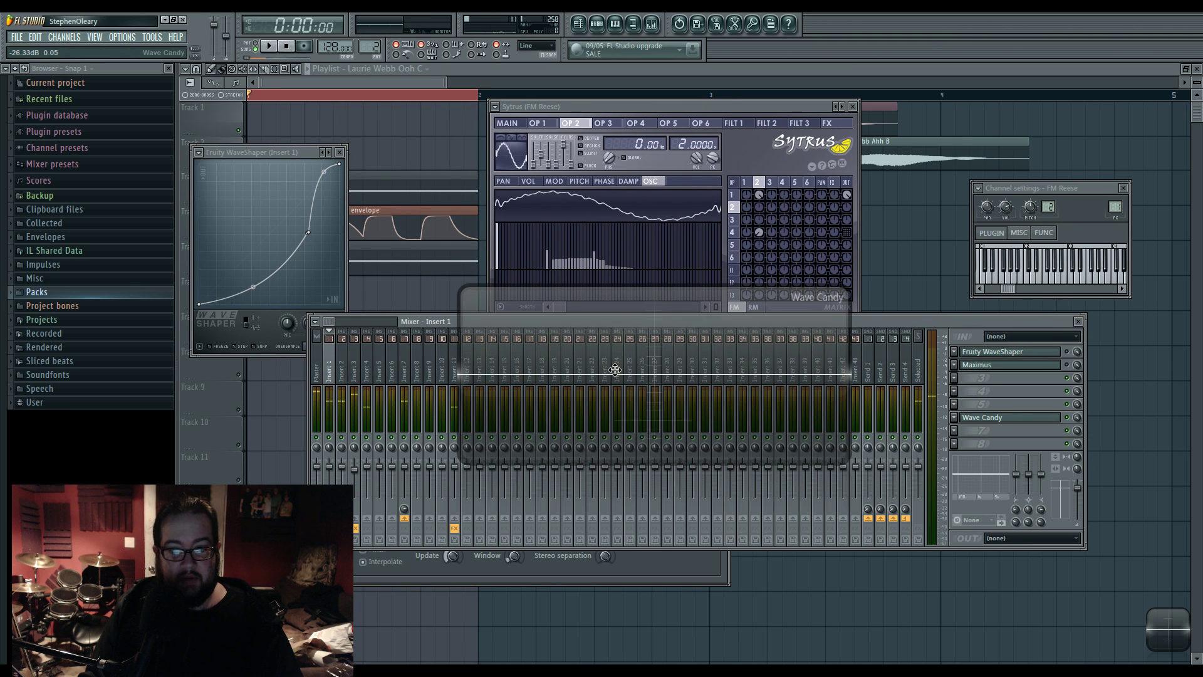
key(space)
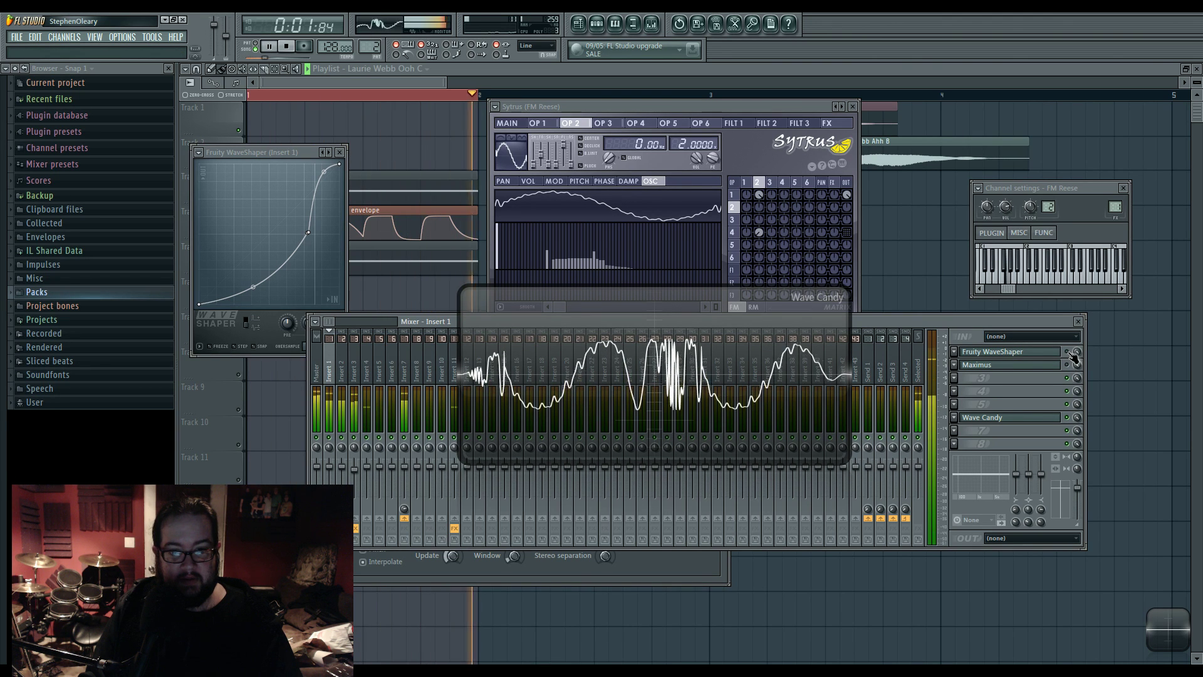
key(space)
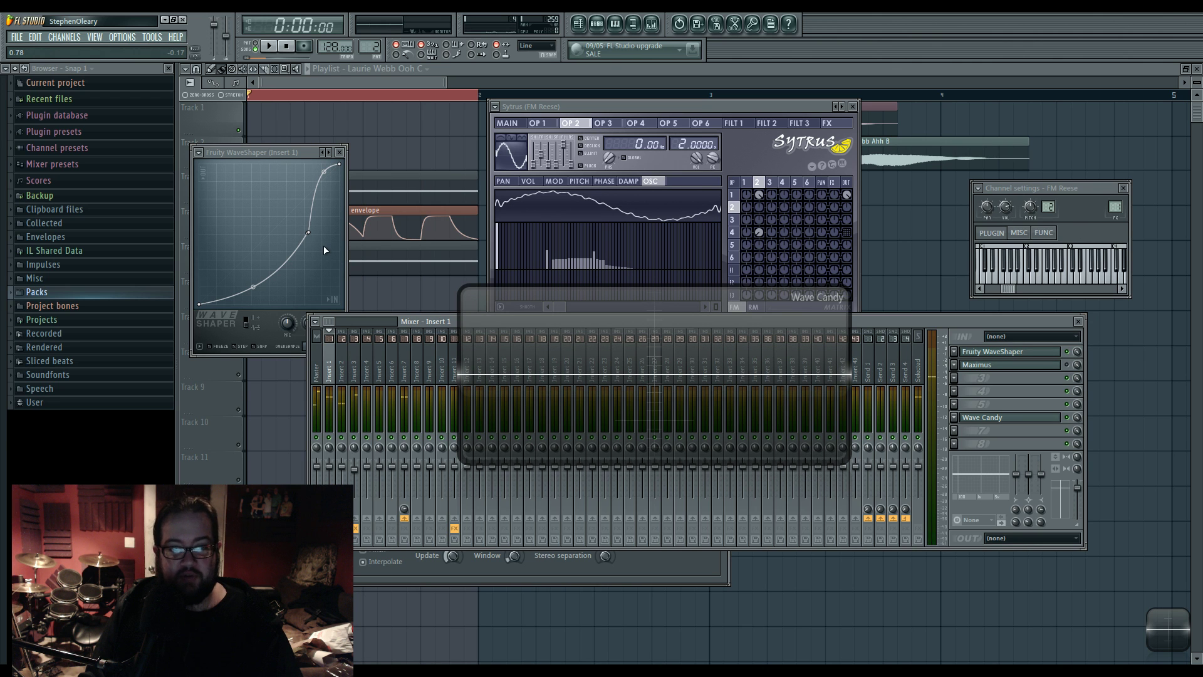
Step: Move the WaveShaper window clear of the browser and audition the loop, trying a pre-amplification of 136%
drag(295, 151, 365, 143)
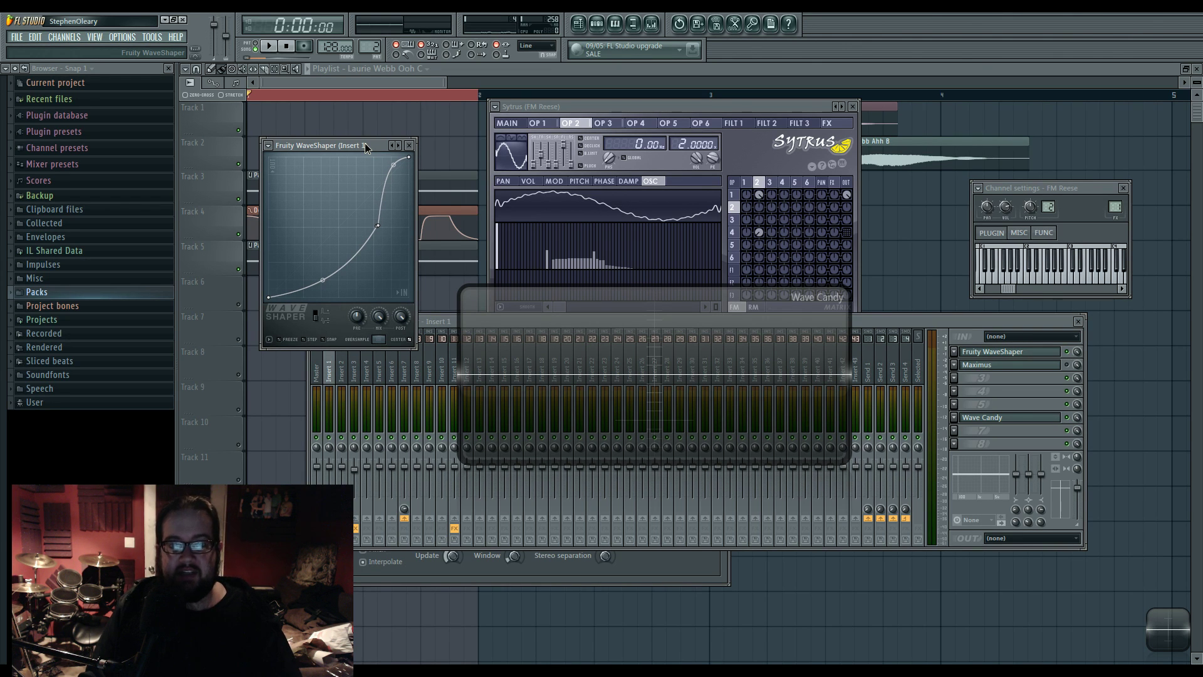
key(space)
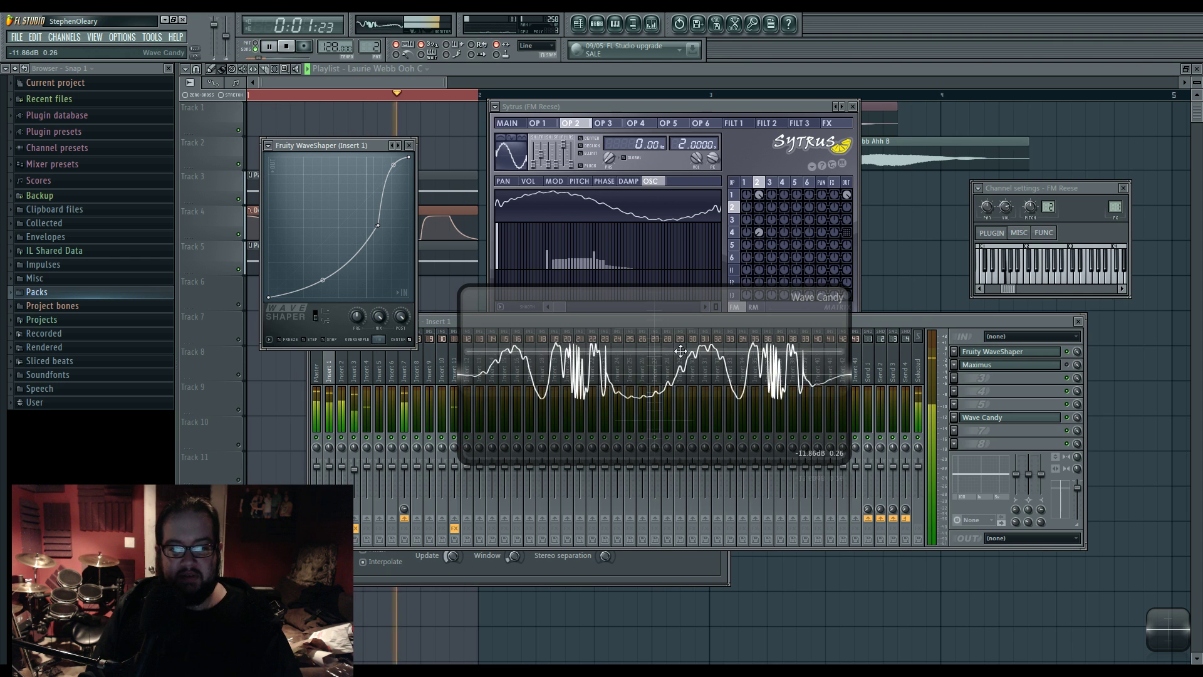
key(space)
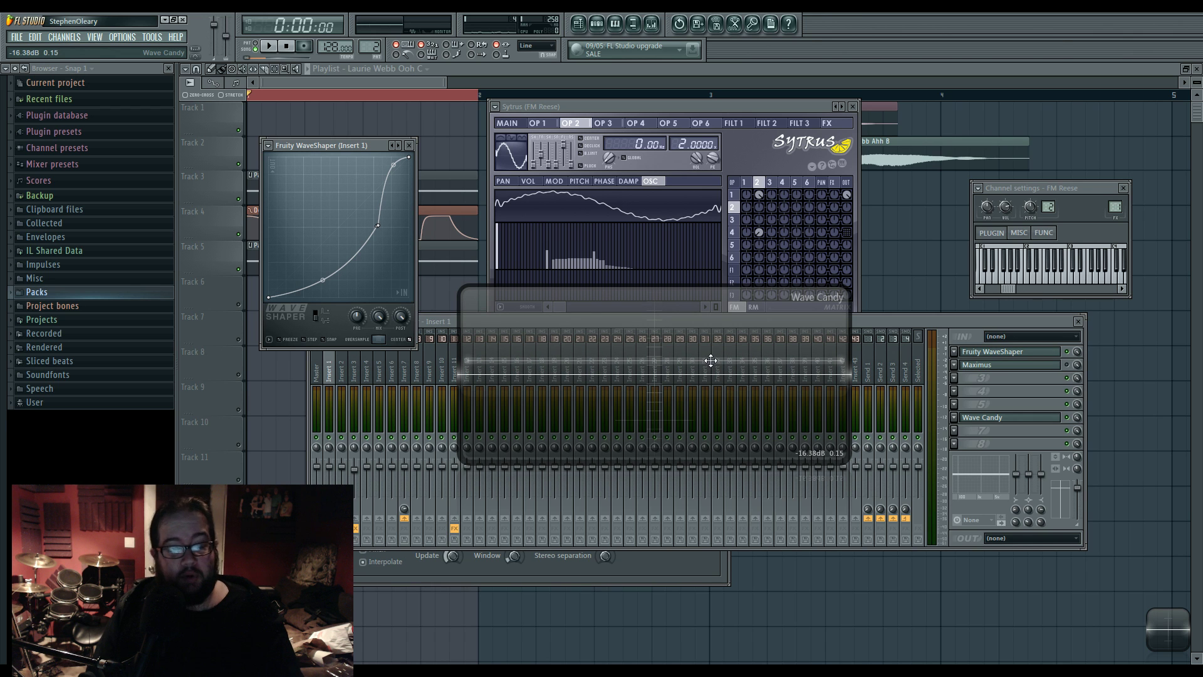
key(space)
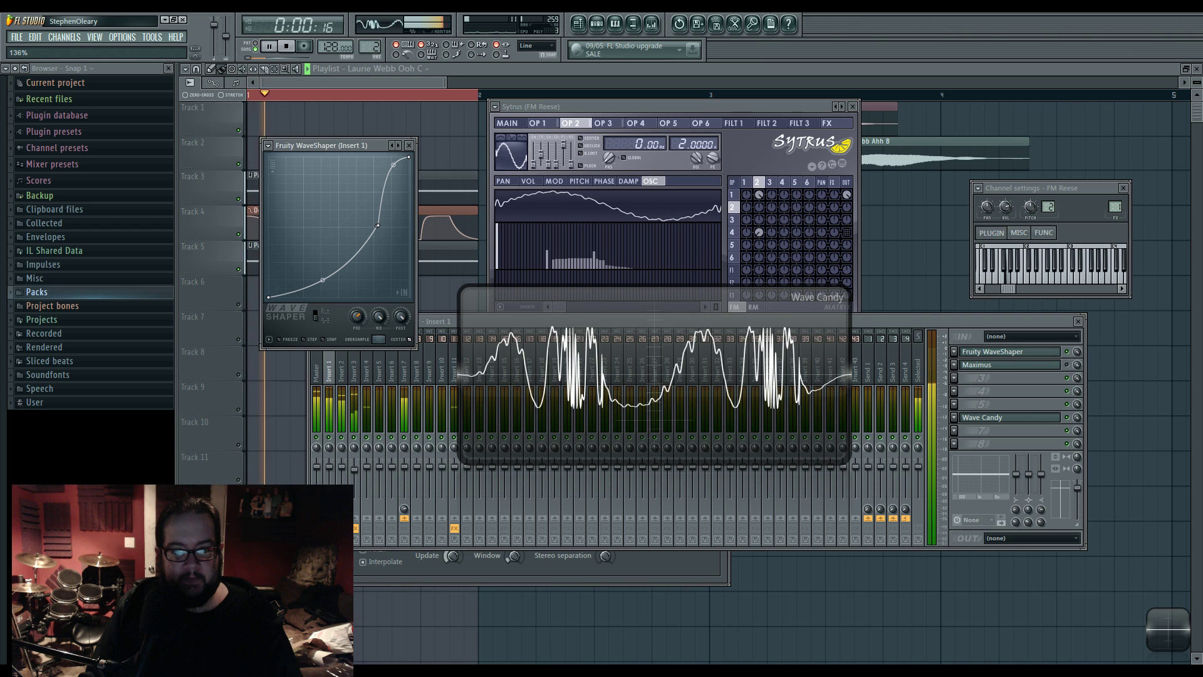
key(space)
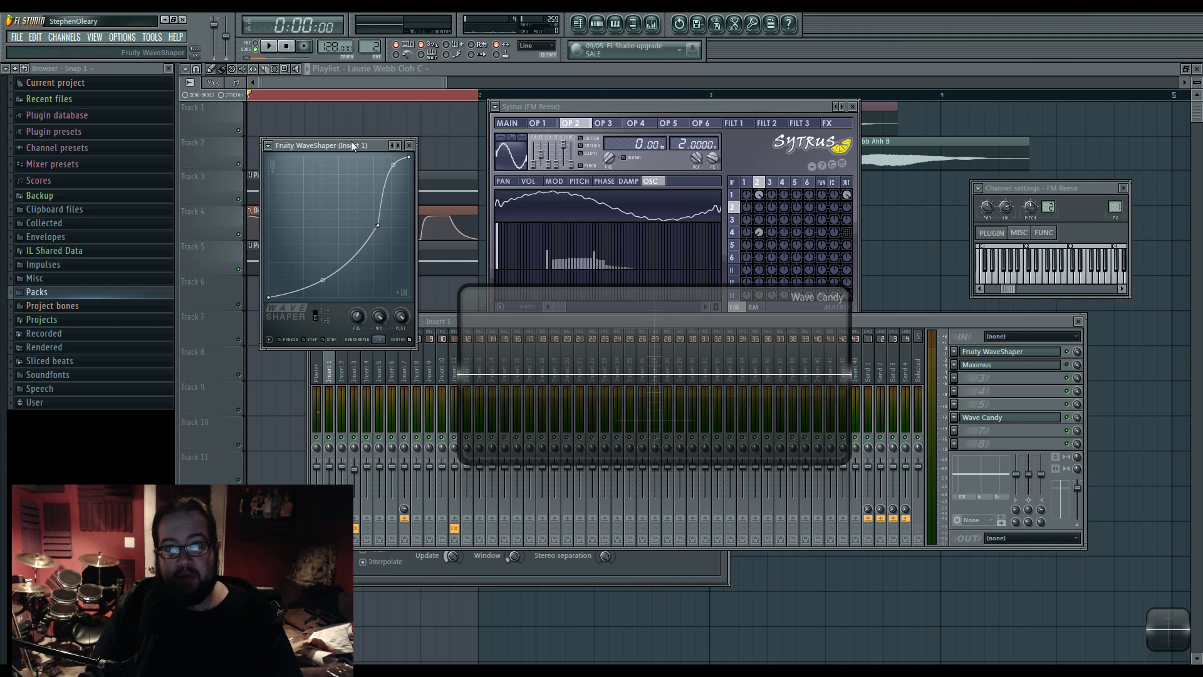
Step: Add a point to the WaveShaper curve during playback, placing it near the centre to create a flat middle section
drag(351, 146, 348, 147)
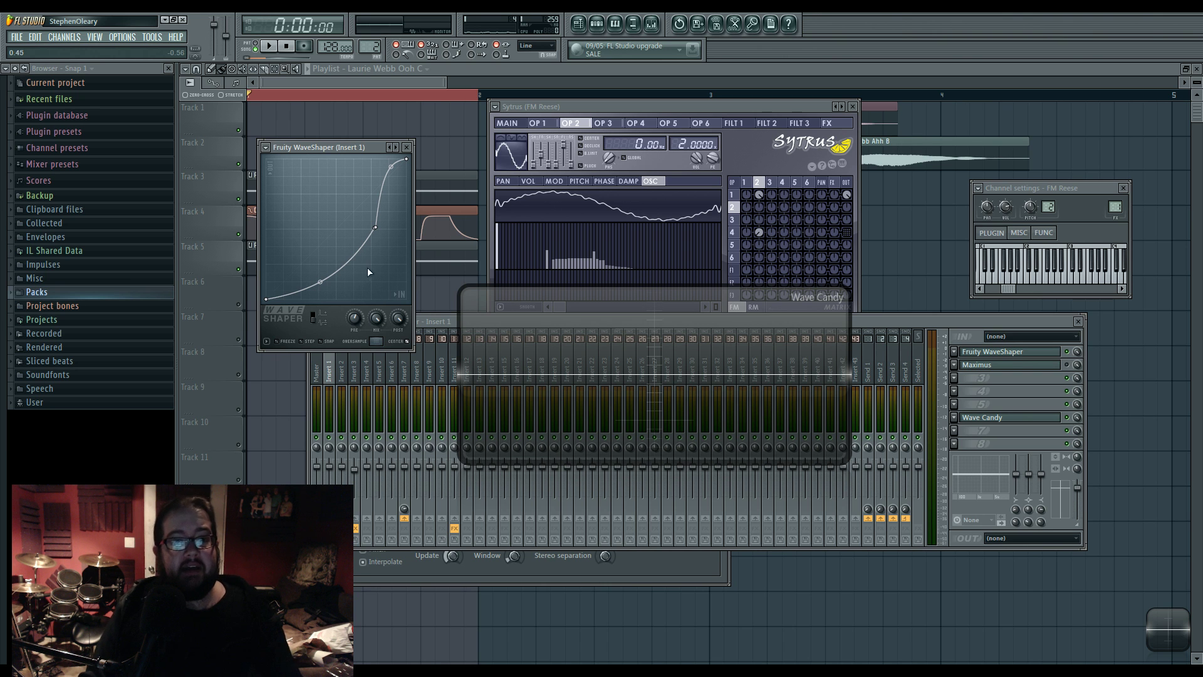
key(space)
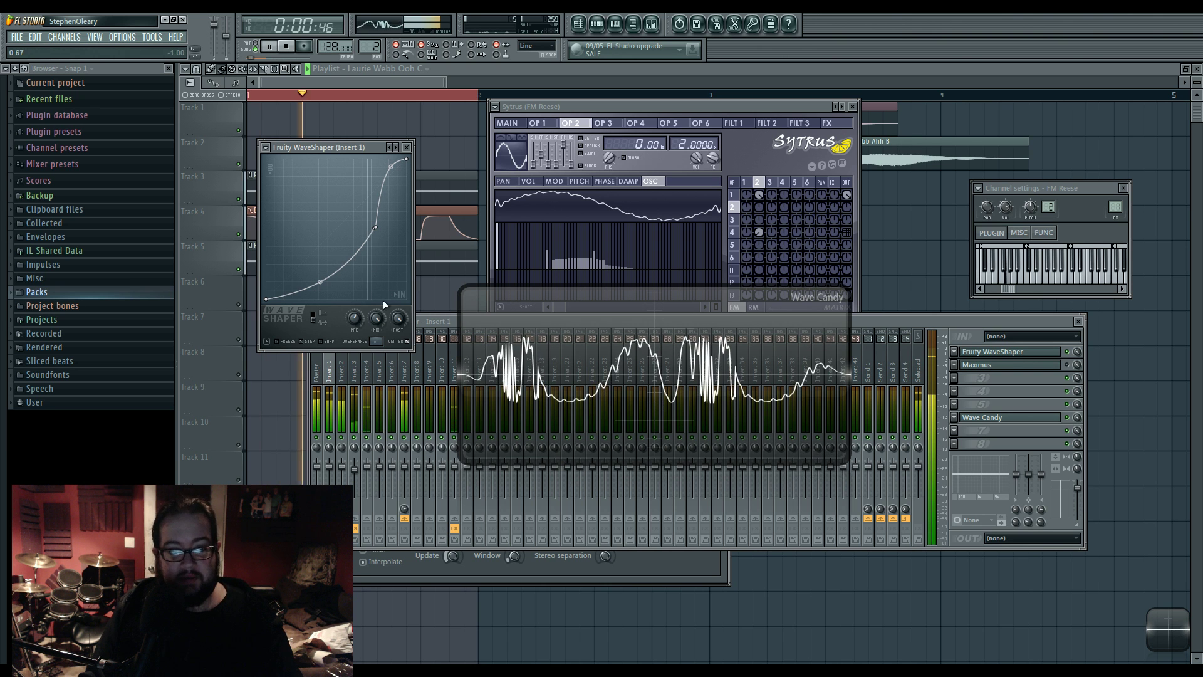
right_click(363, 238)
drag(363, 239, 315, 230)
key(space)
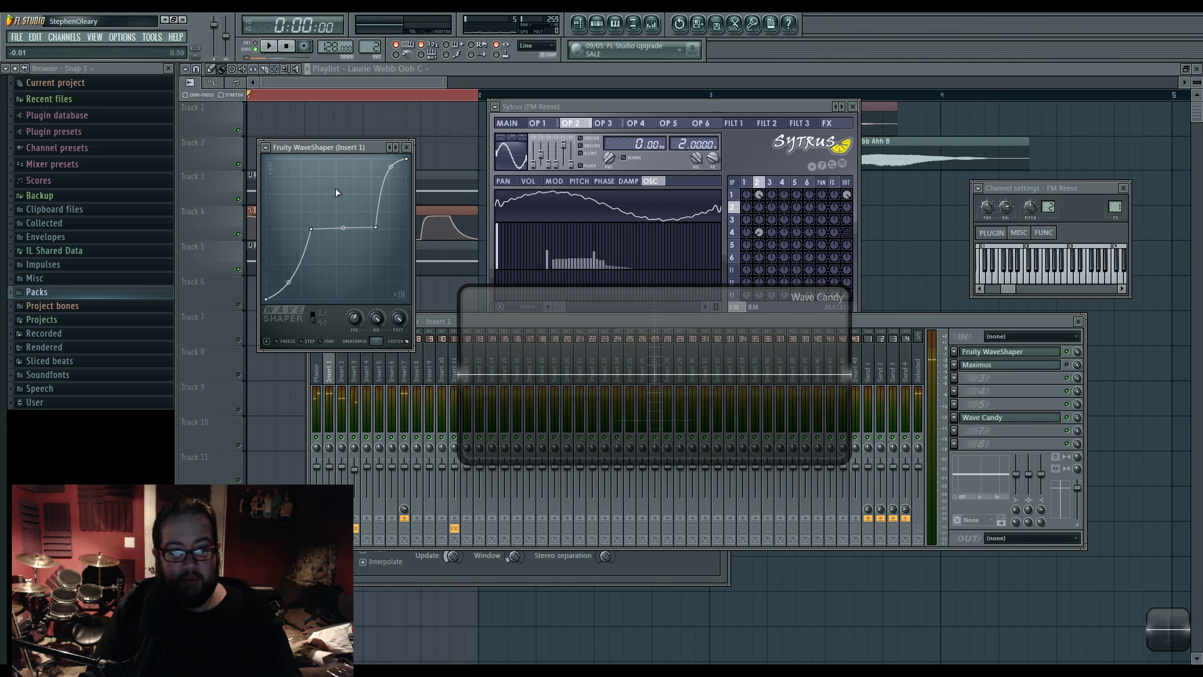
Step: Shorten the WaveShaper curve's flat section by moving its far point inward, and audition the loop
drag(371, 230, 338, 230)
key(space)
key(space)
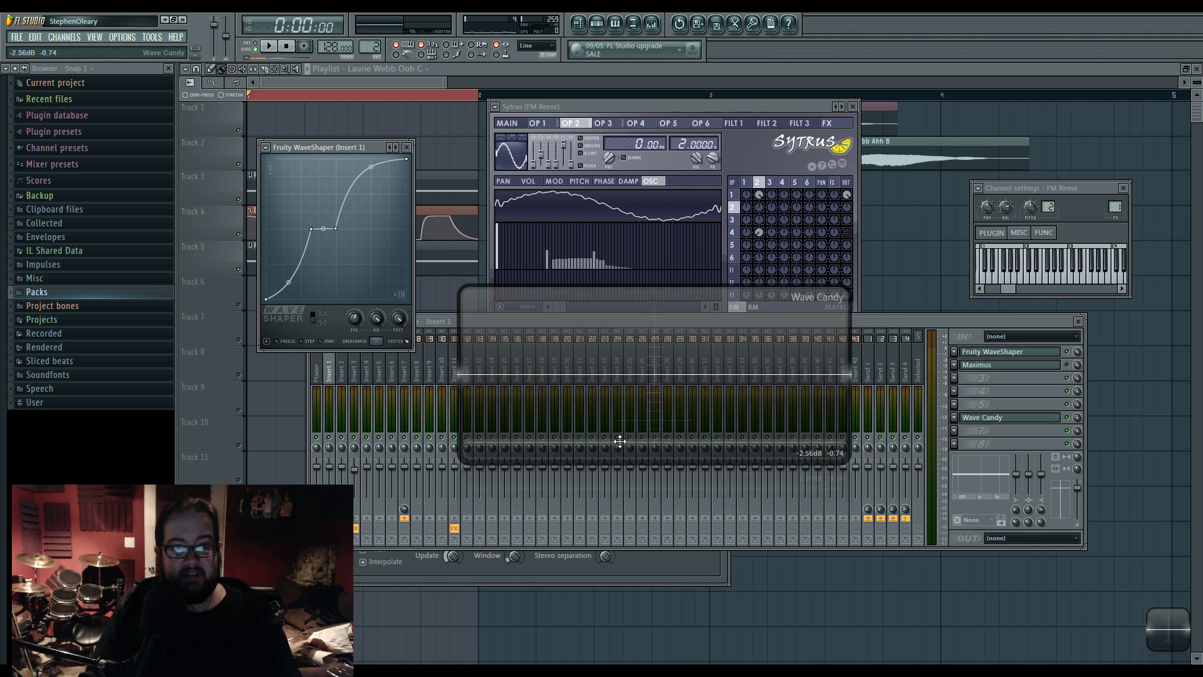
Step: Delete the added WaveShaper point and move the remaining midpoint back outward to restore the original curve shape
right_click(312, 228)
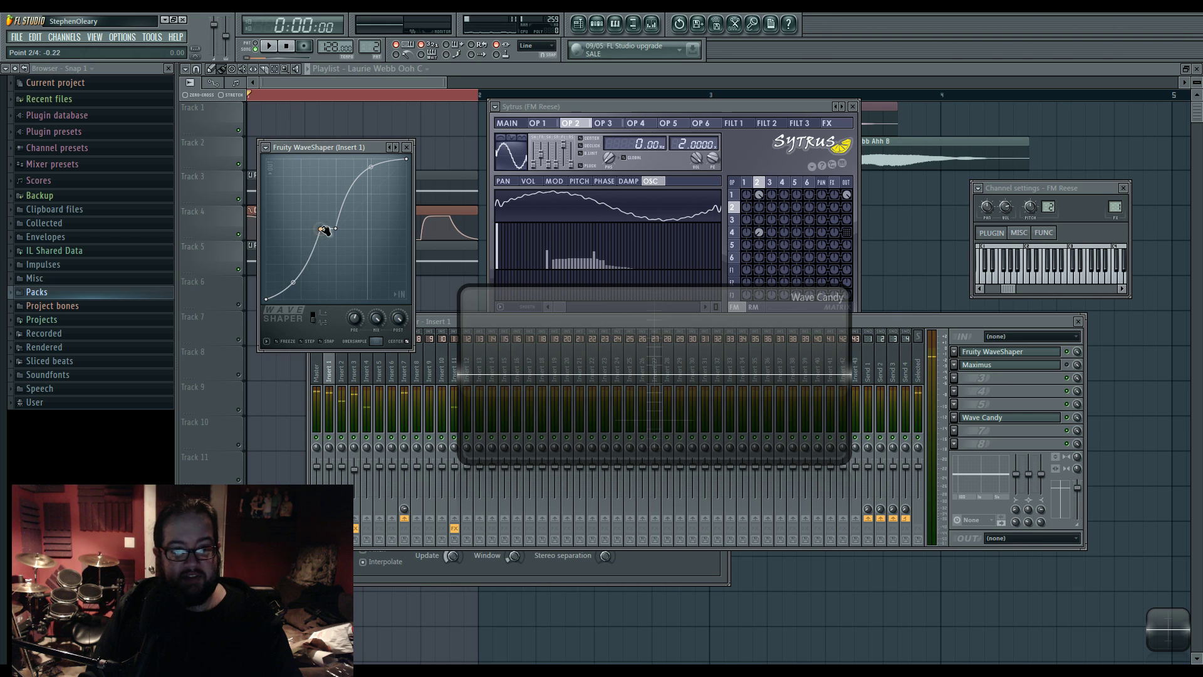
drag(341, 229, 374, 231)
right_click(339, 230)
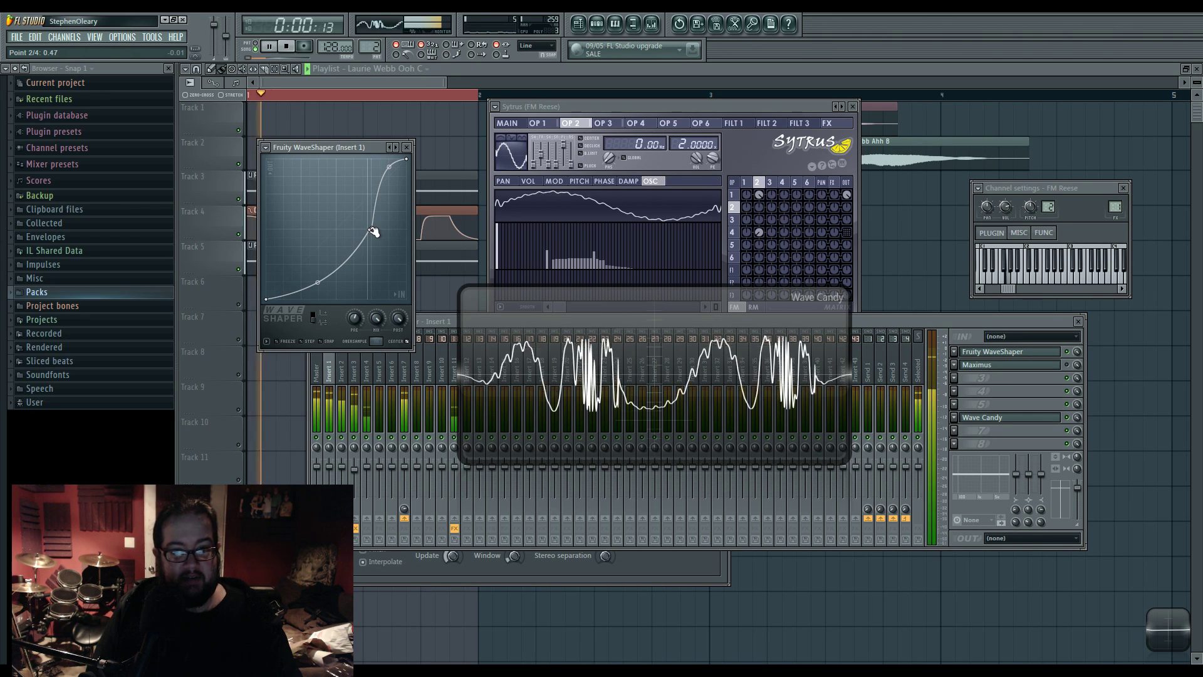
Step: Enable Maximus on Insert 1, open it clear of the mixer slots, and inspect its mid and master bands
click(1064, 371)
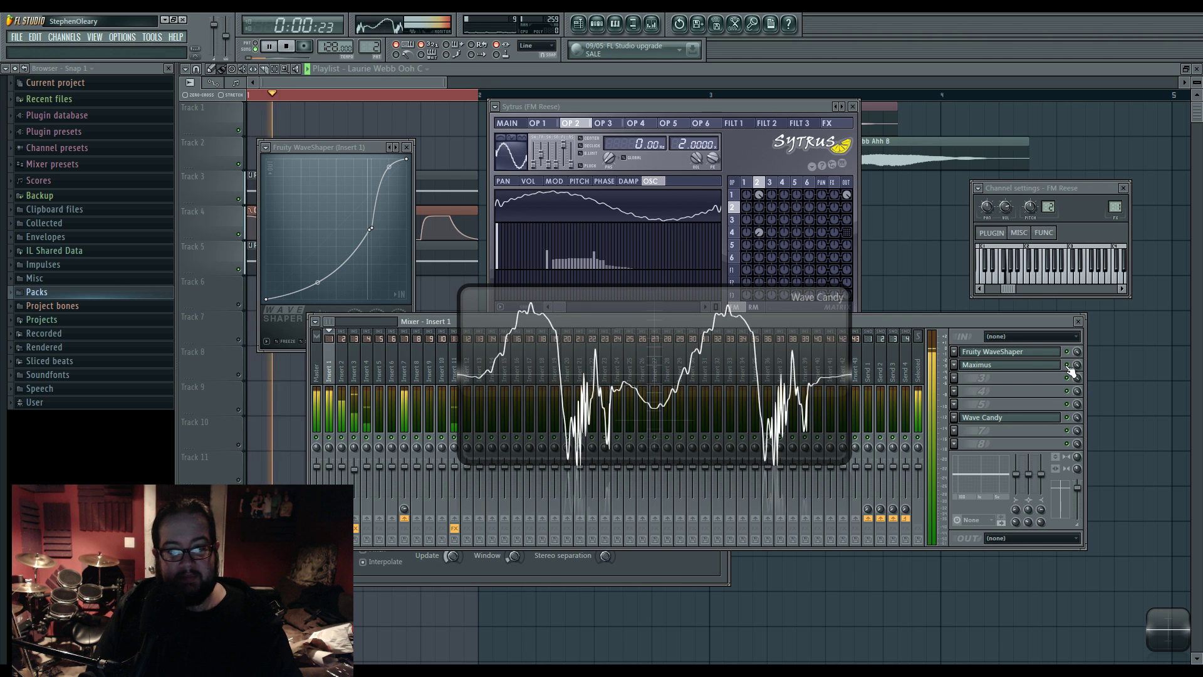
click(1027, 369)
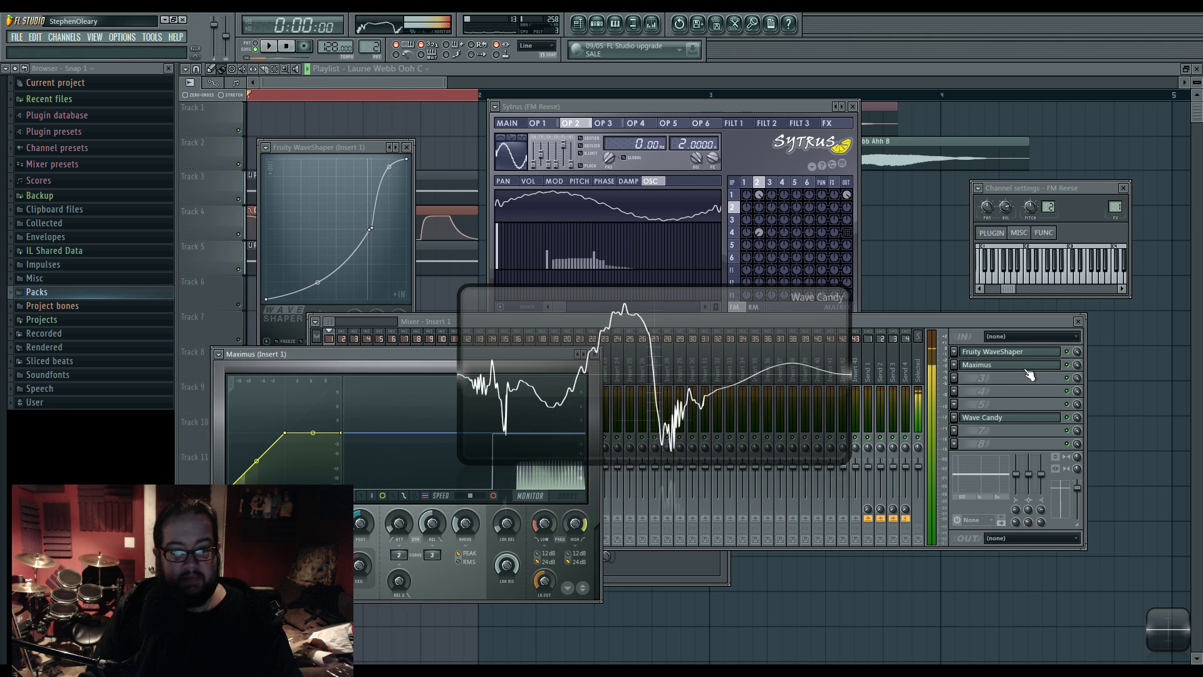
drag(372, 356, 396, 143)
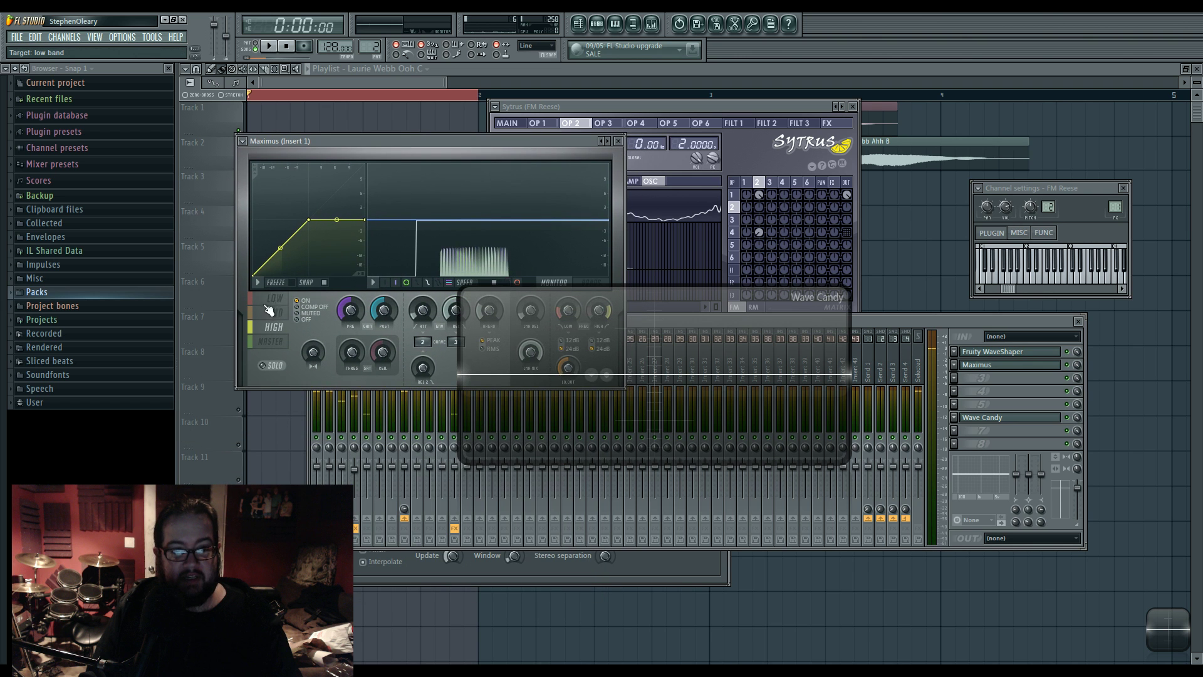
click(276, 313)
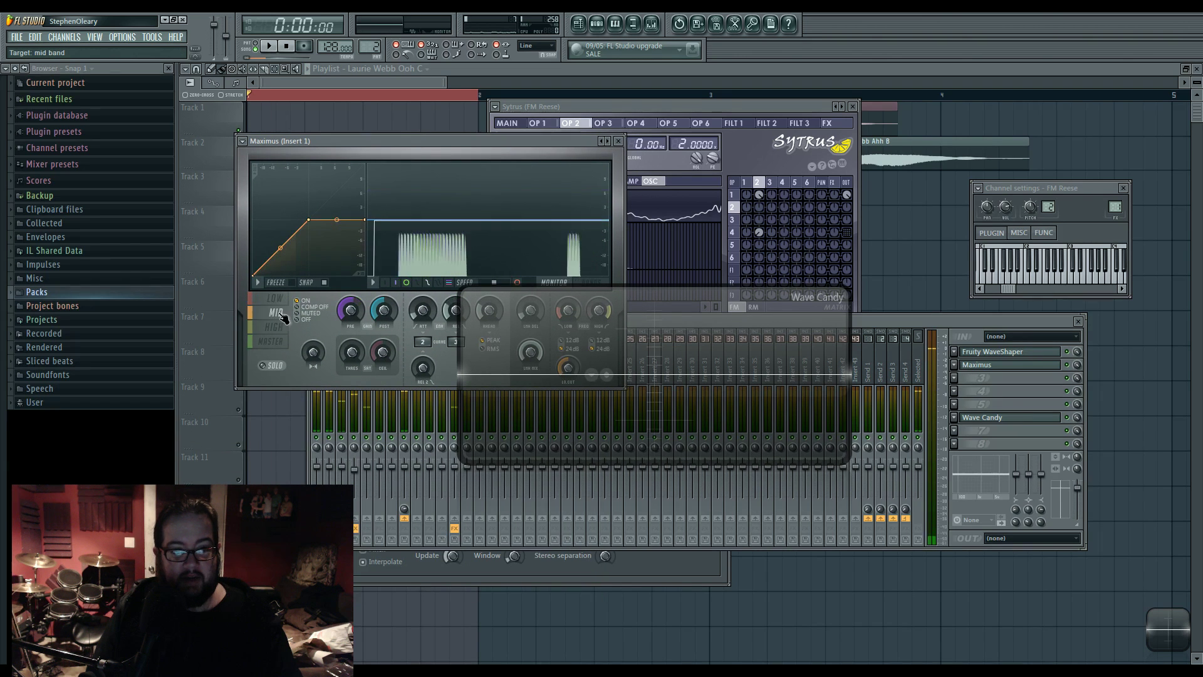
click(270, 341)
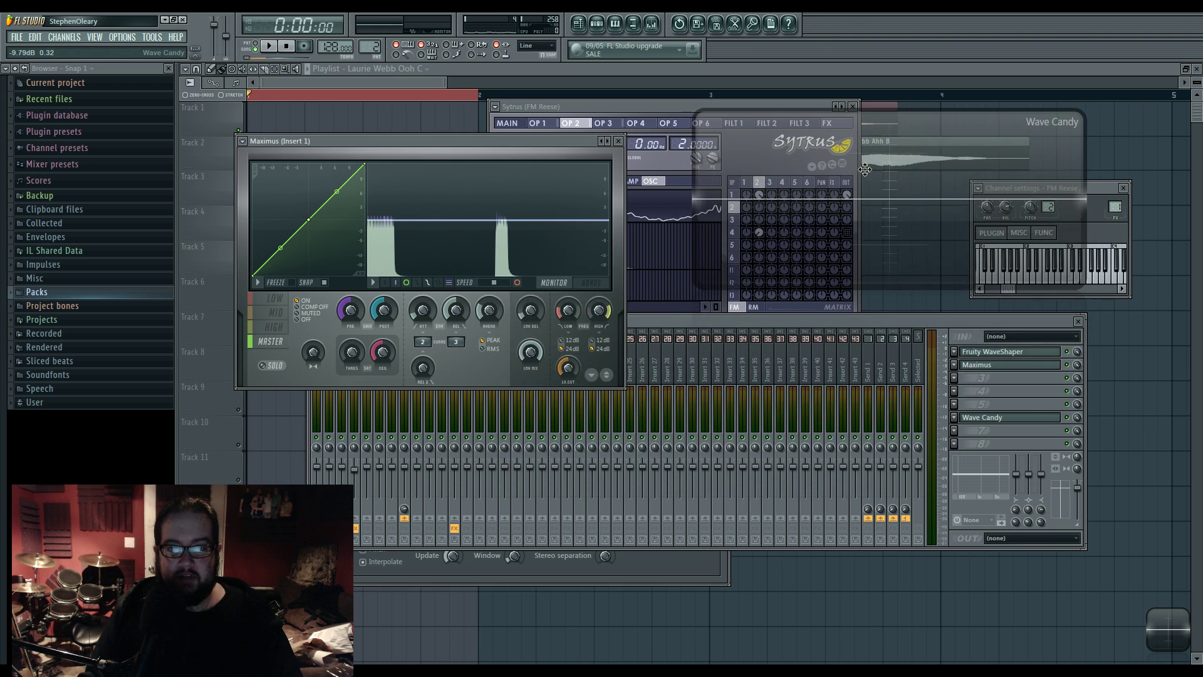
Step: Close Maximus and move the mixer below the Sytrus window
drag(607, 147, 638, 244)
click(643, 236)
drag(648, 321, 622, 371)
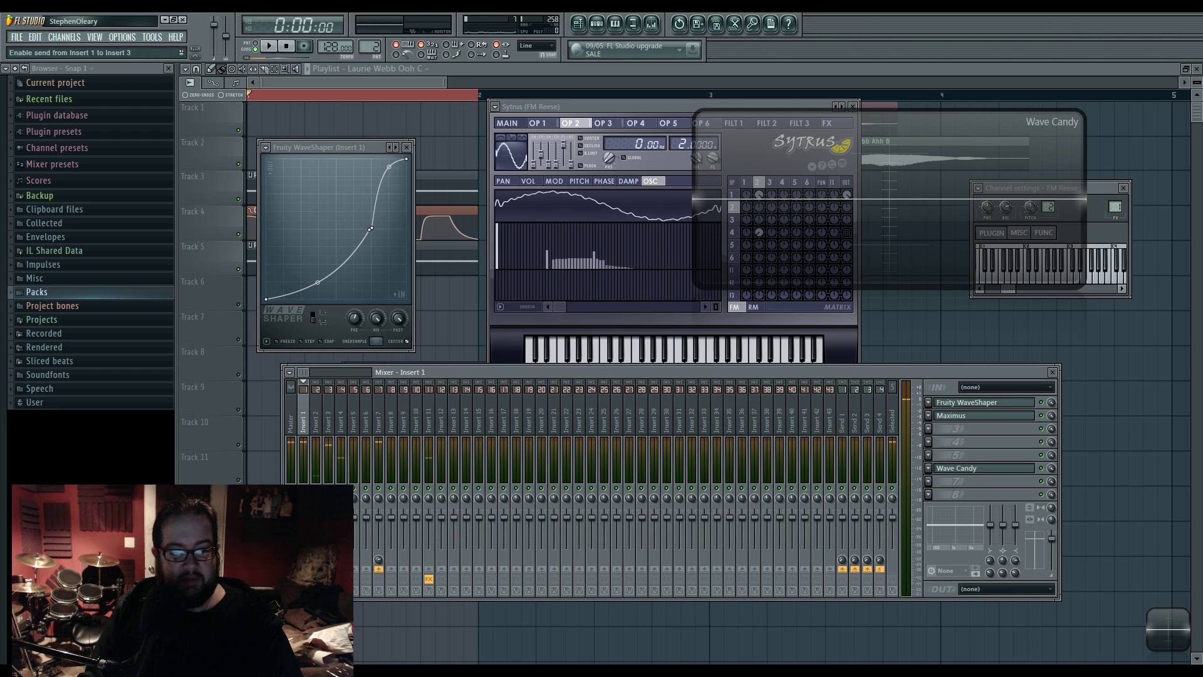
Step: Turn off an active send from Insert 1, open Vocodex on Insert 3, and audition the loop
click(379, 569)
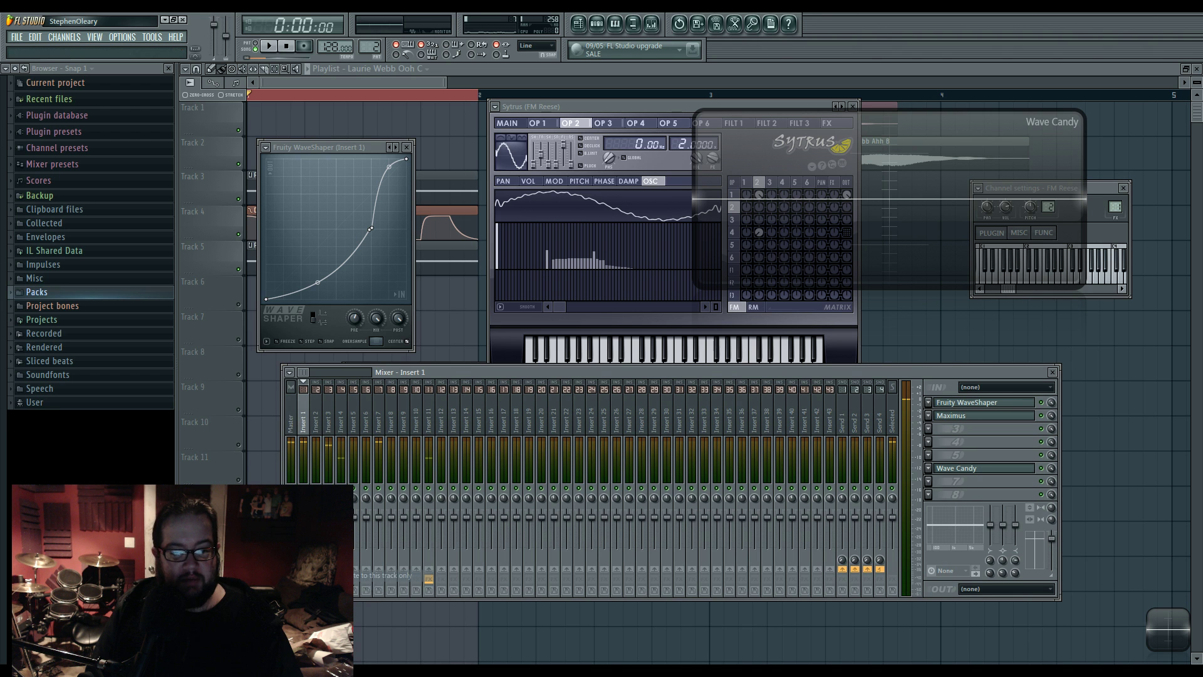
click(327, 415)
click(1013, 470)
key(space)
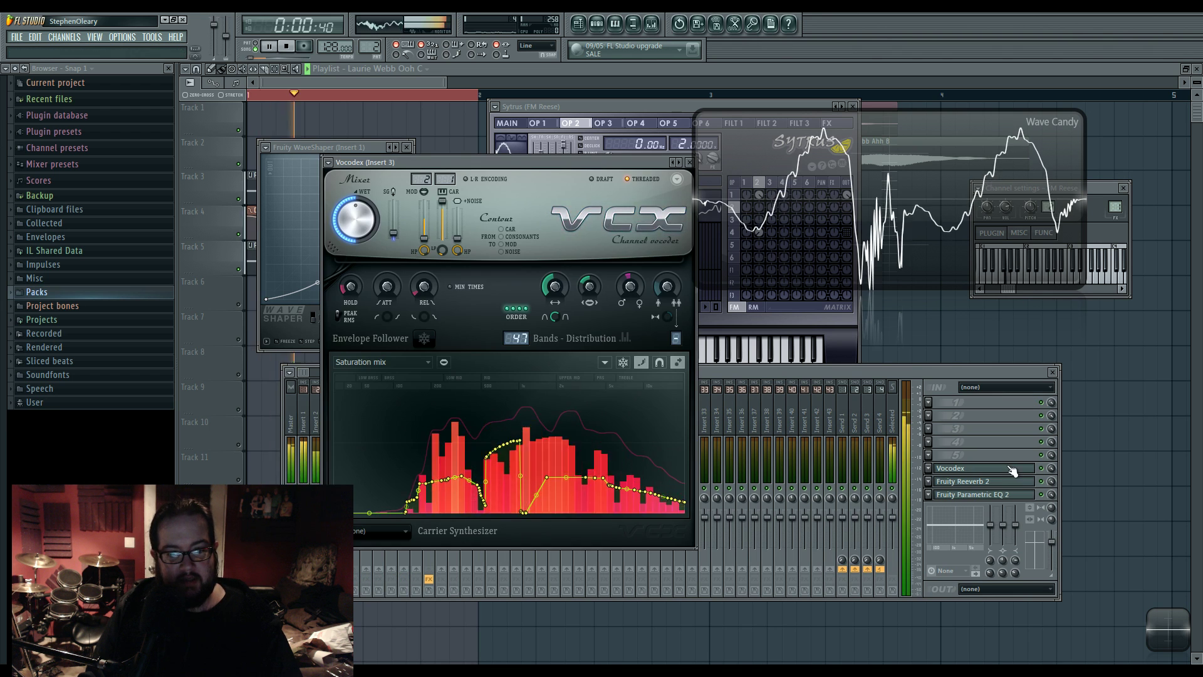
key(space)
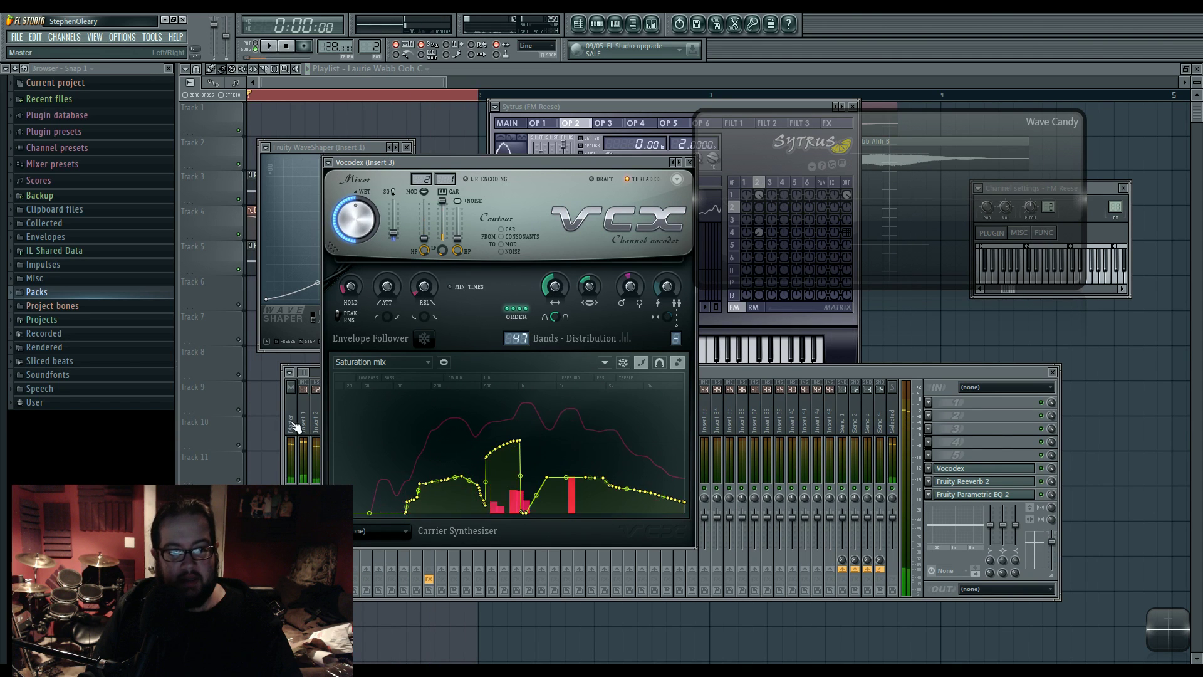
Step: Clear the open plugin windows and reopen the Default channel's Sytrus, placing it below the step sequencer
click(316, 426)
key(F12)
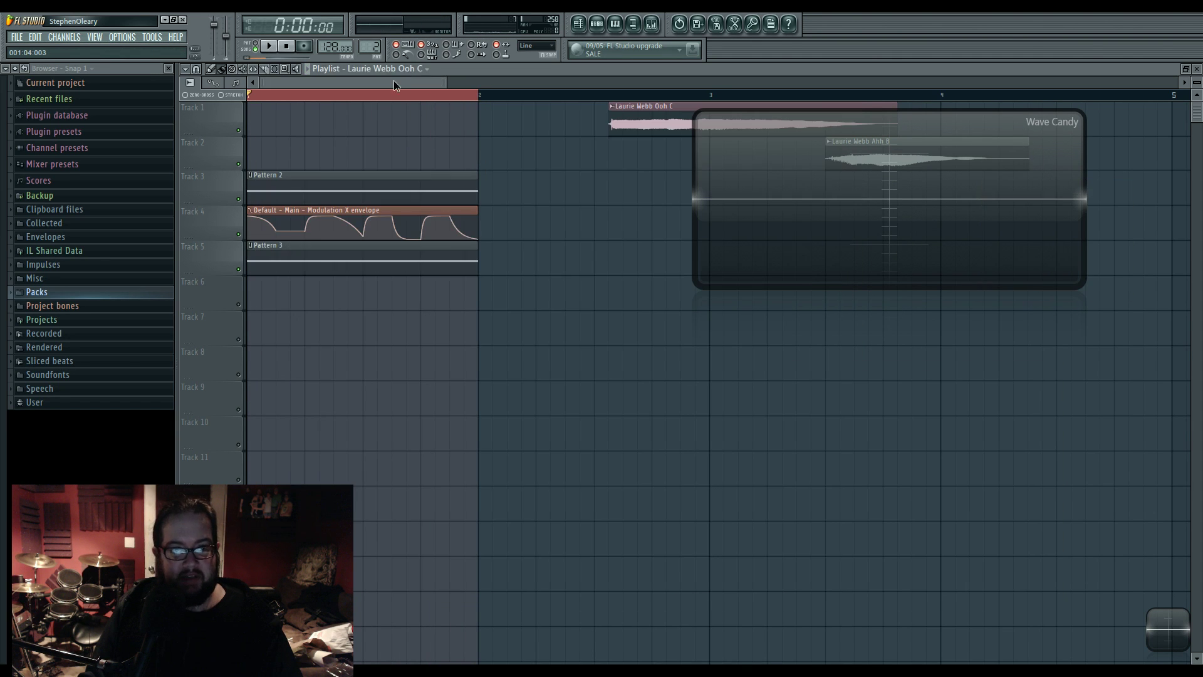
click(597, 25)
click(606, 158)
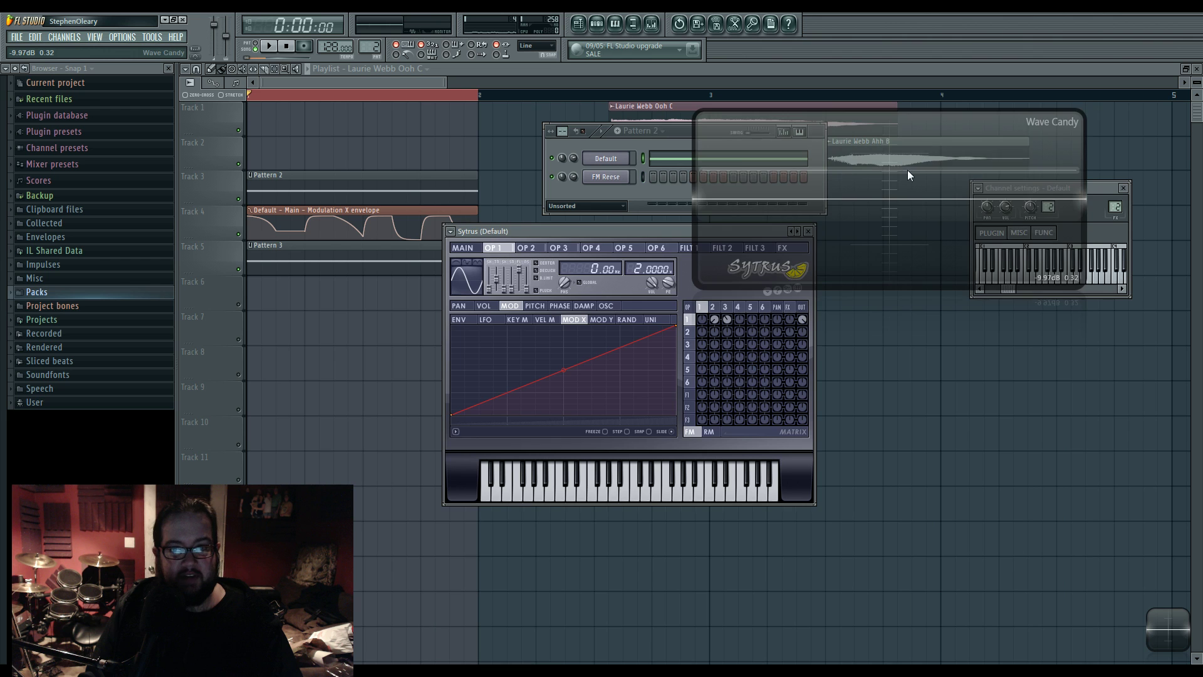
drag(606, 231, 603, 281)
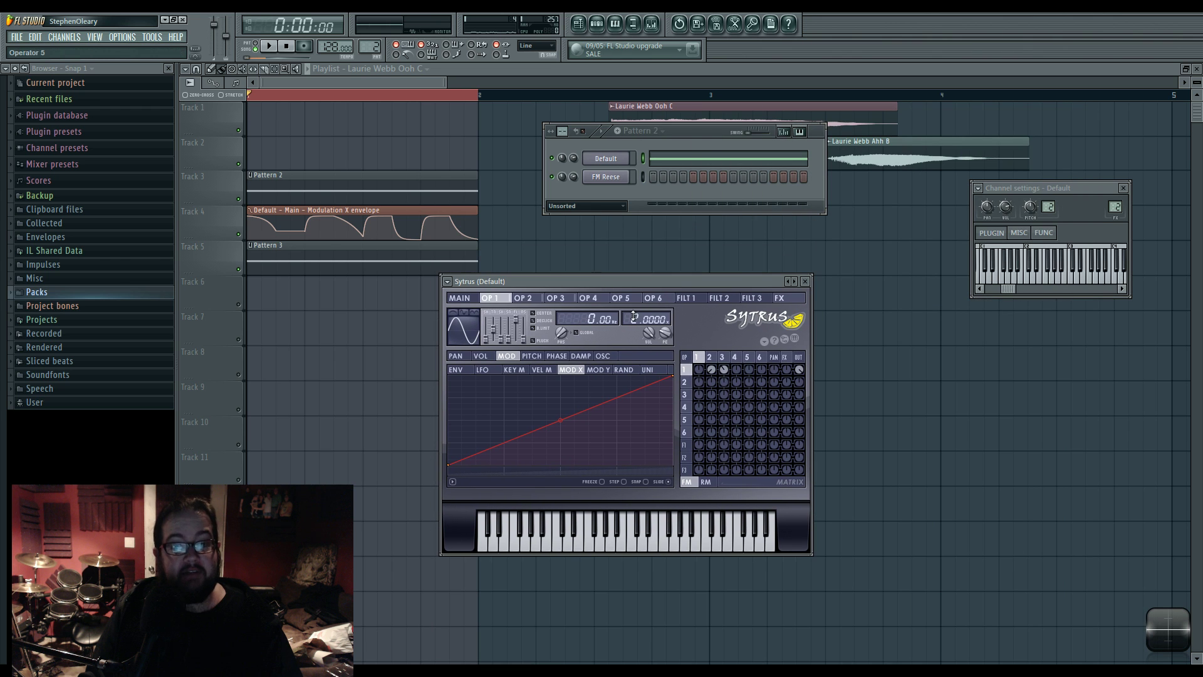
Step: Compare operators 1 and 2, and set the operator 2 to 1 frequency modulation to 100%
click(710, 357)
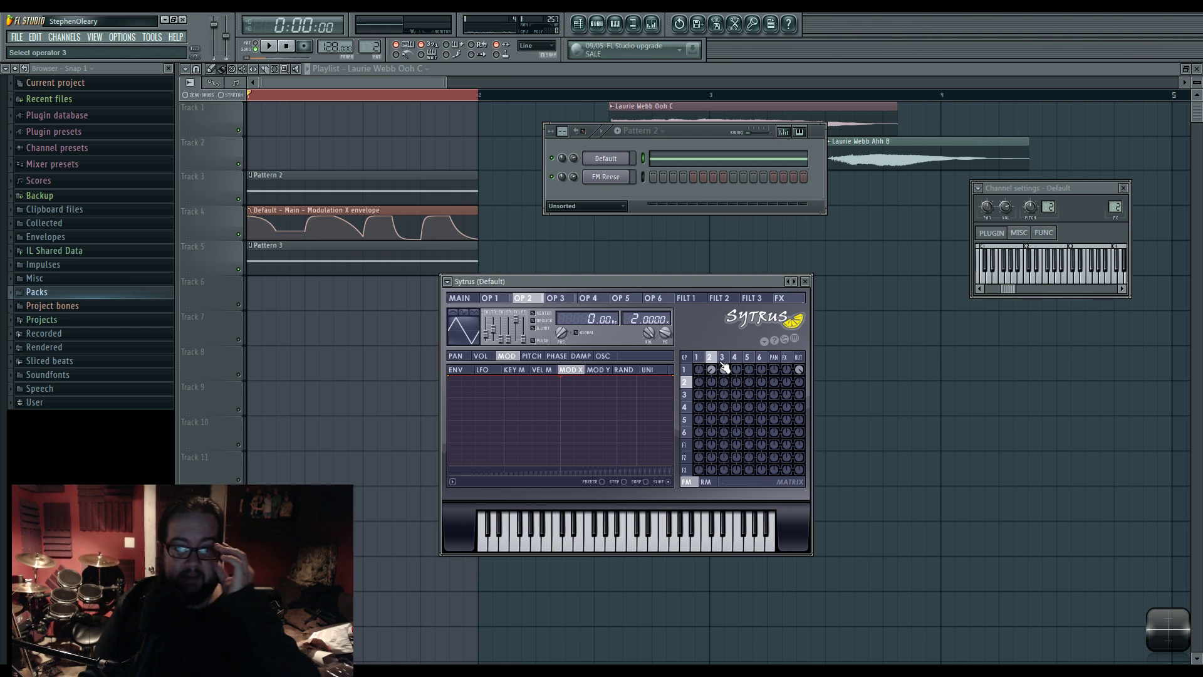
click(699, 357)
click(709, 357)
click(702, 357)
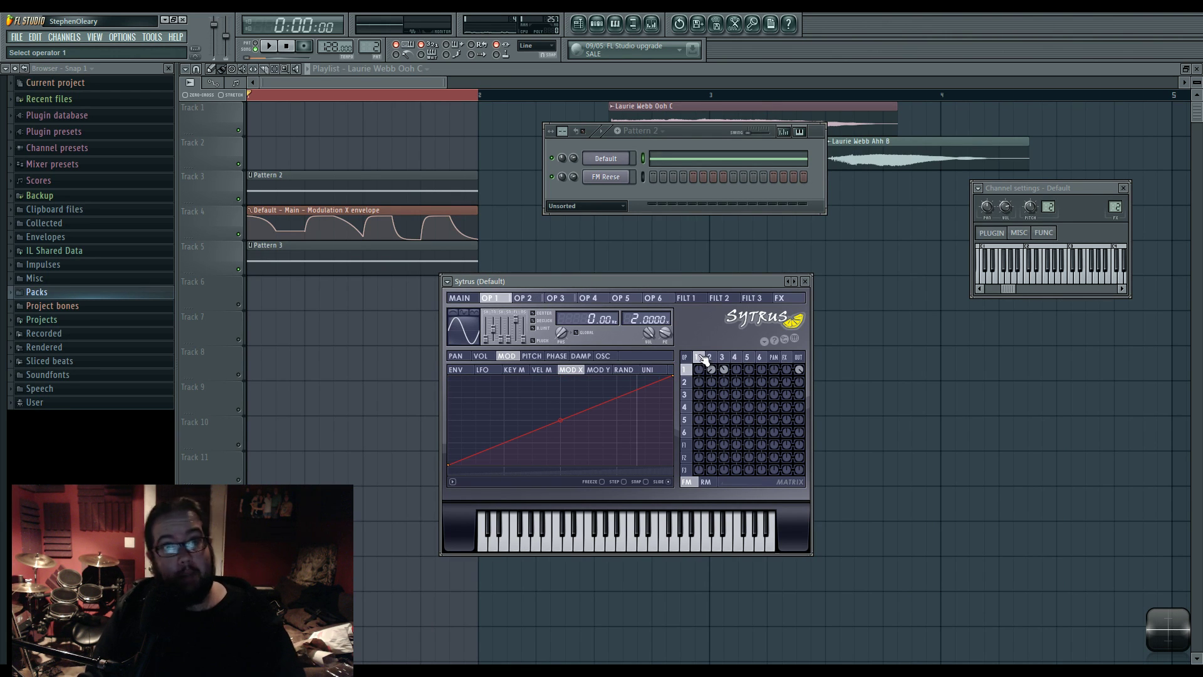
click(709, 357)
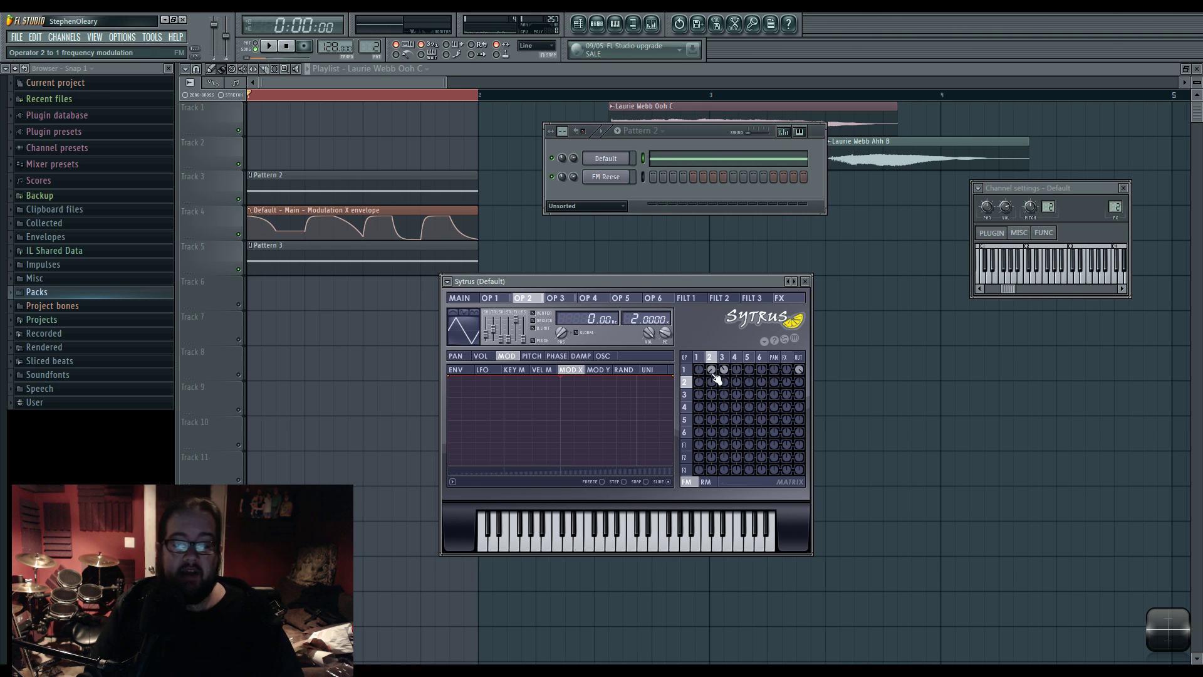
drag(714, 376, 714, 413)
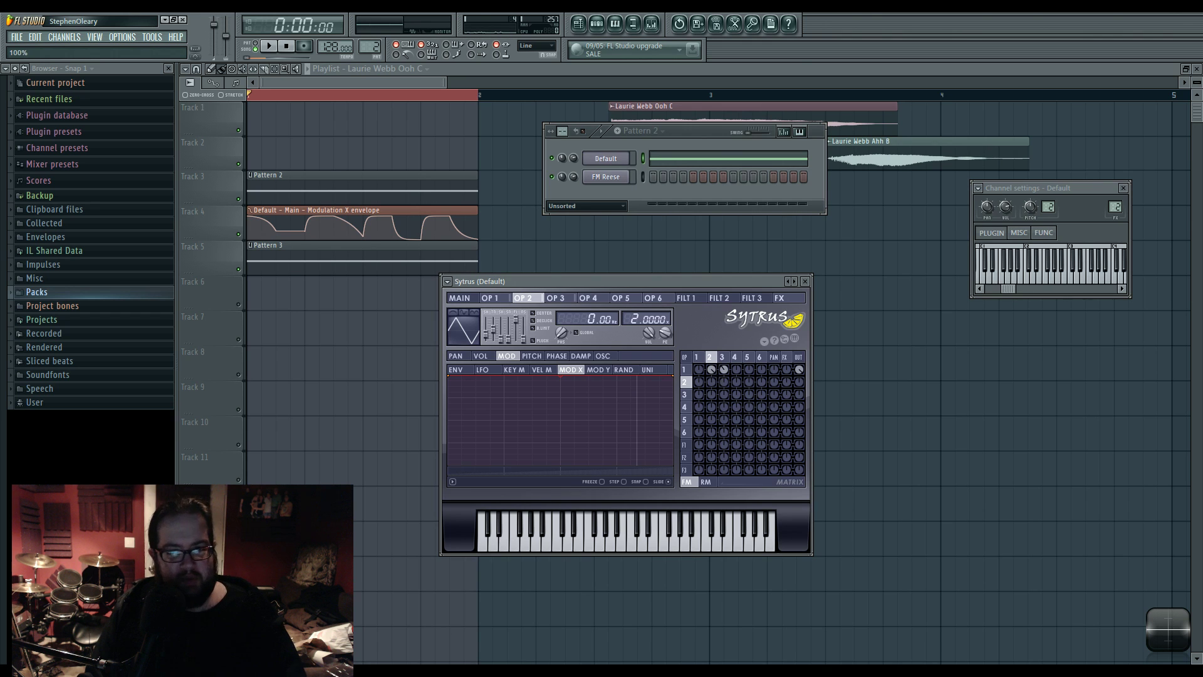
Step: In operator 3's oscillator harmonics, try harmonic 1 alone at 100%, and restore harmonic 2 alone at 100%
click(724, 357)
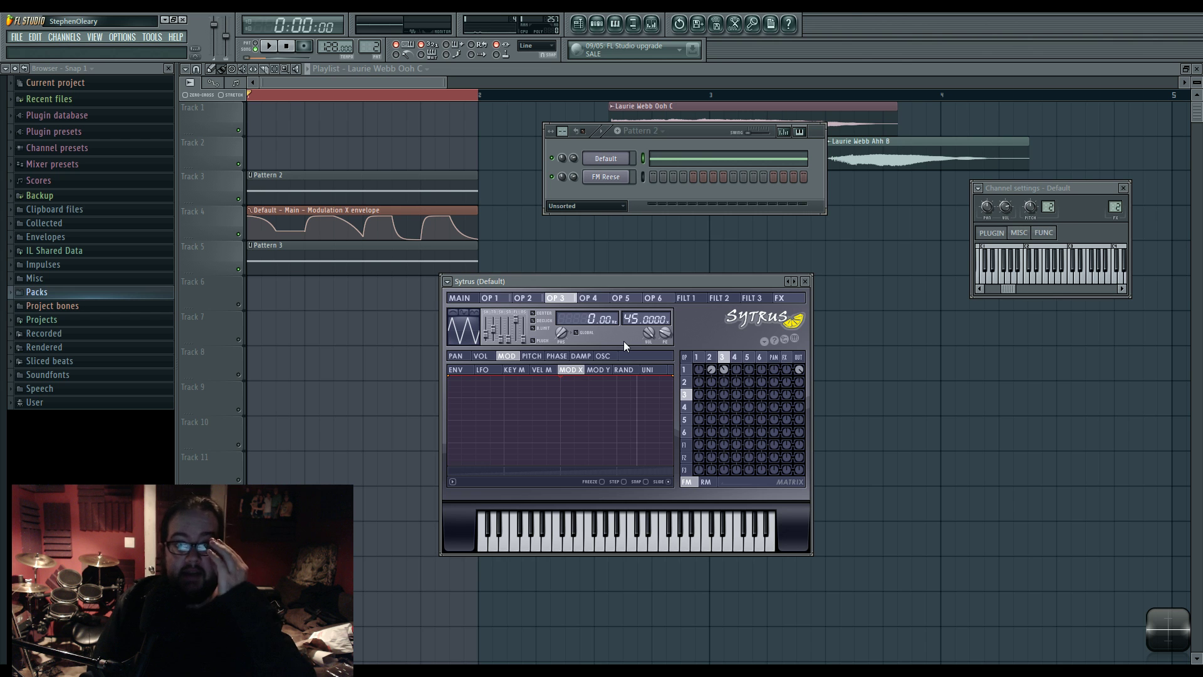
click(603, 356)
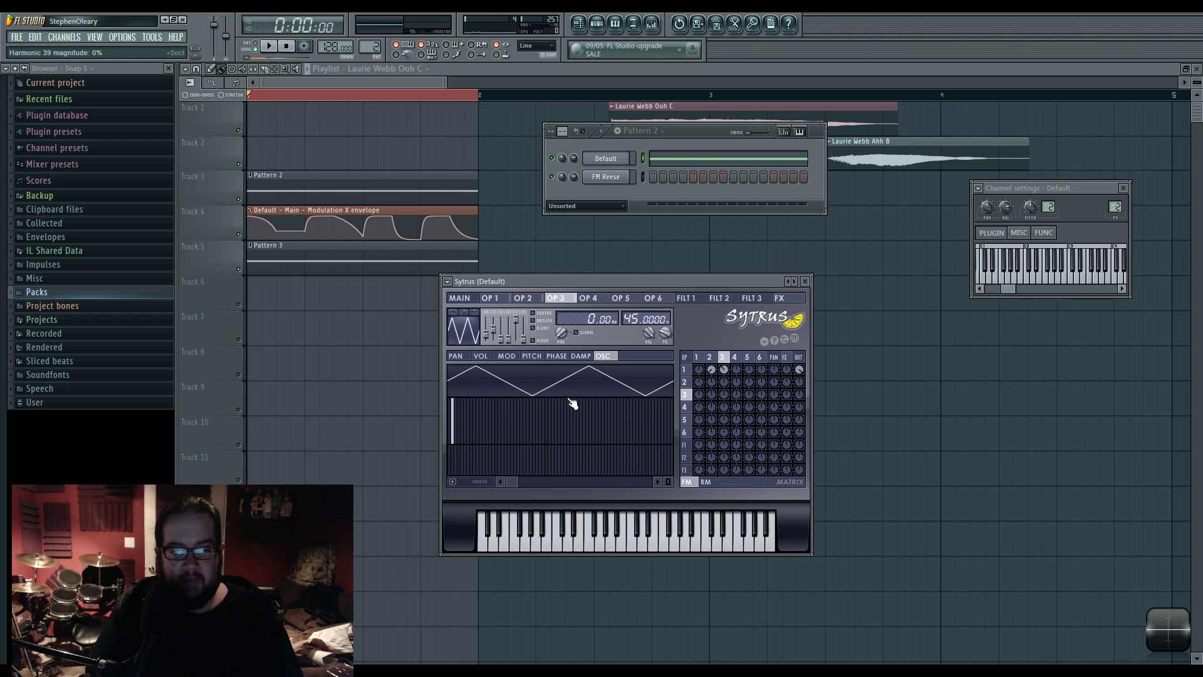
click(450, 399)
click(458, 450)
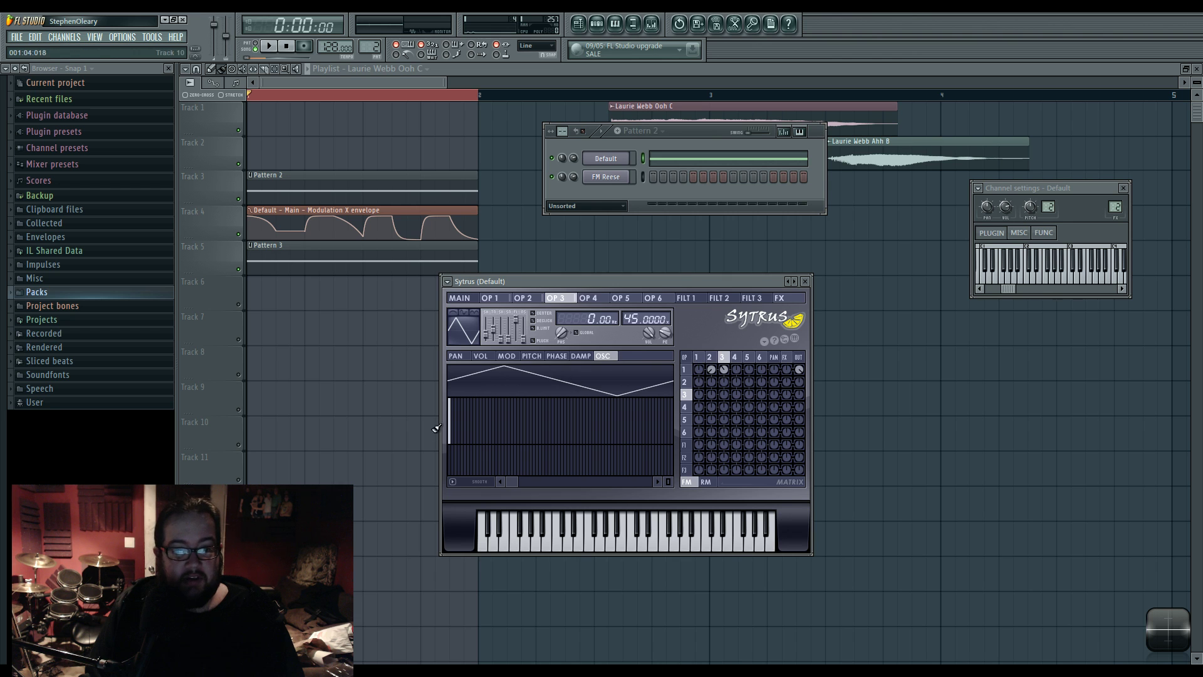
drag(462, 418, 636, 424)
mouse_move(480, 440)
mouse_down()
mouse_move(470, 448)
mouse_move(663, 462)
mouse_up()
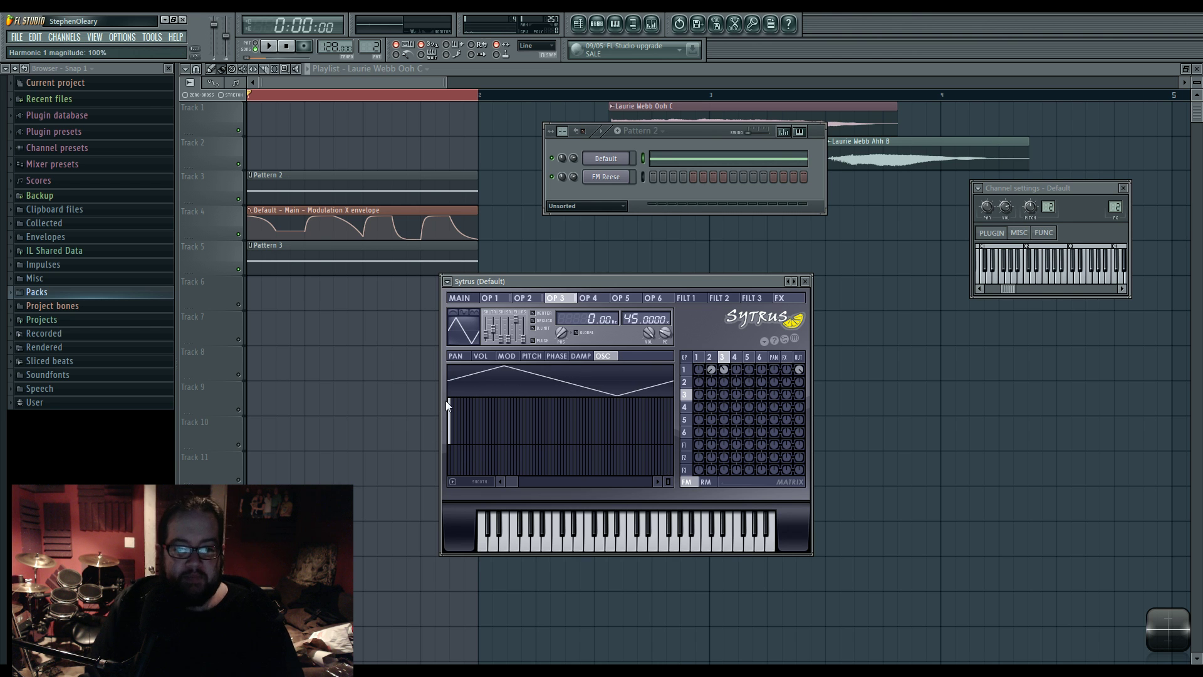
click(451, 401)
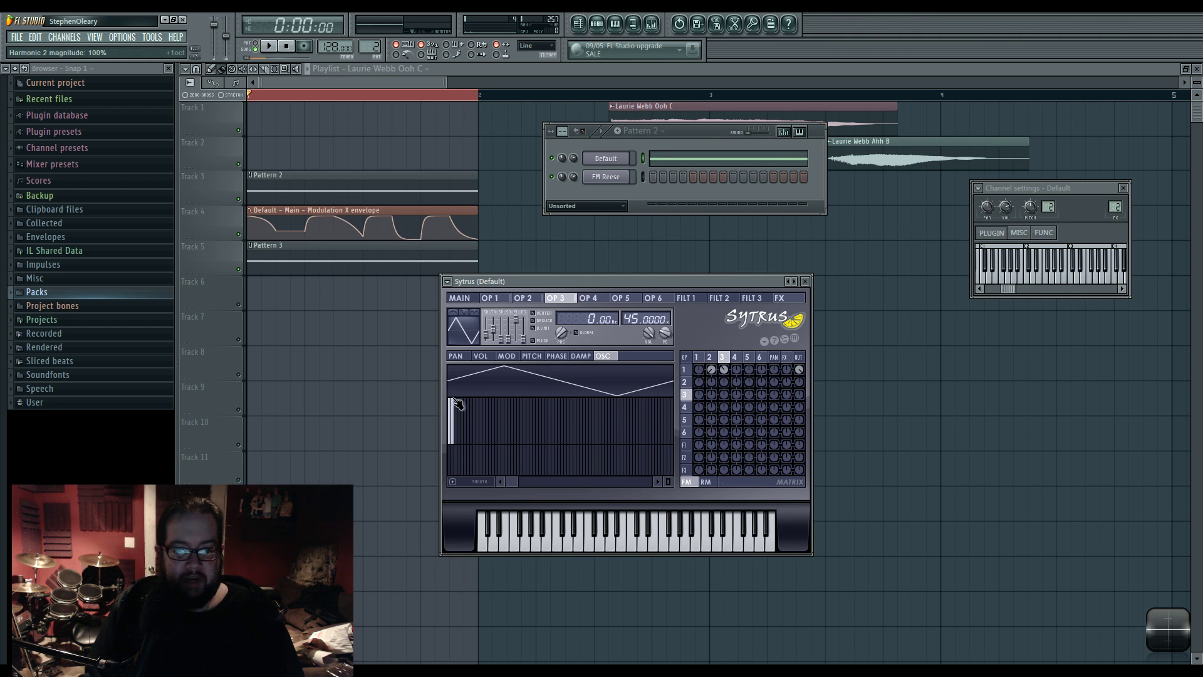
drag(454, 443, 510, 462)
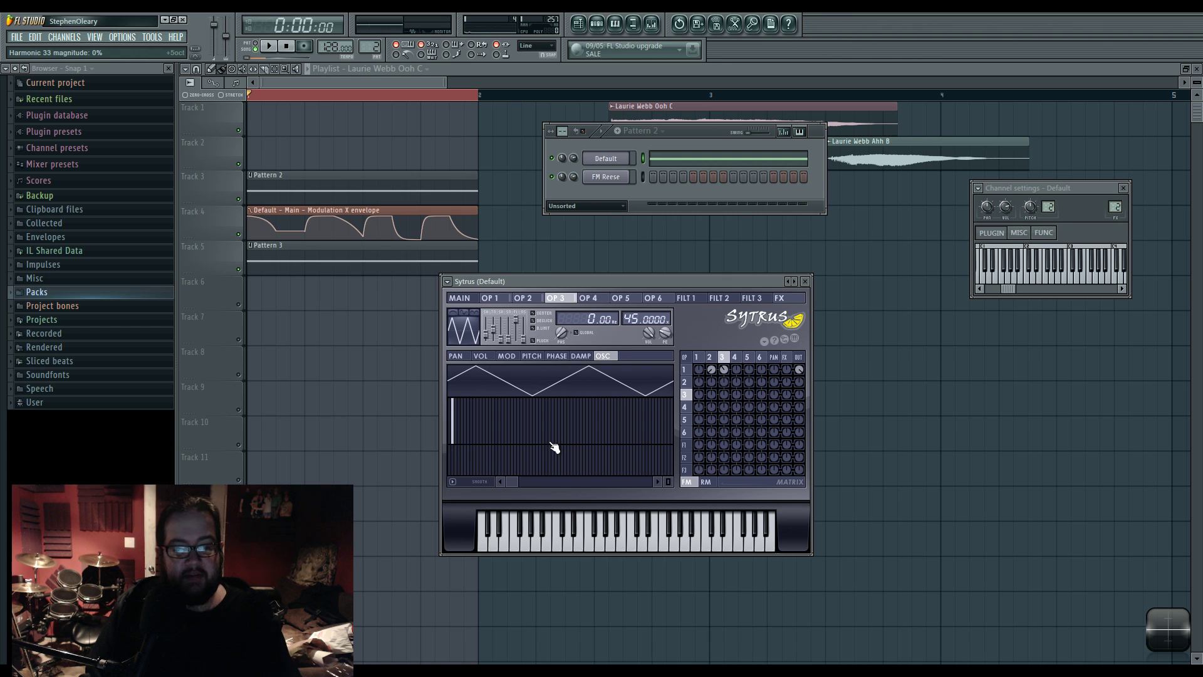
Step: Clear operator 3's harmonics, try harmonic 1 at full magnitude again, and return to harmonic 2 alone
click(454, 442)
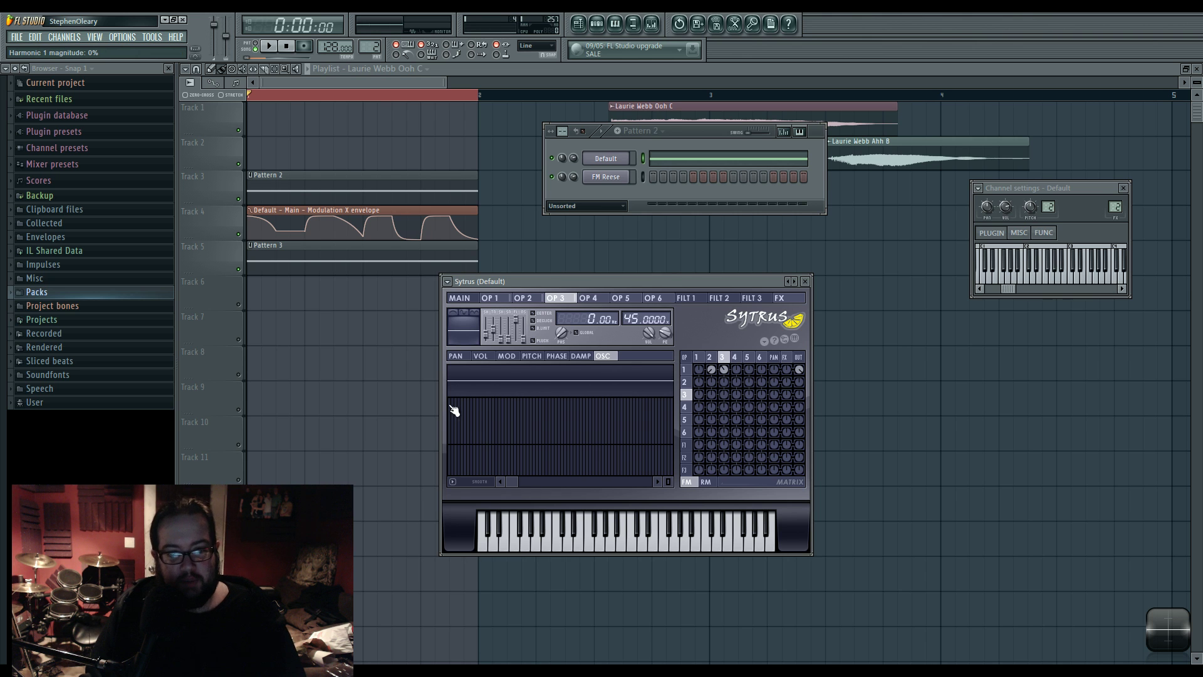
drag(454, 411, 451, 442)
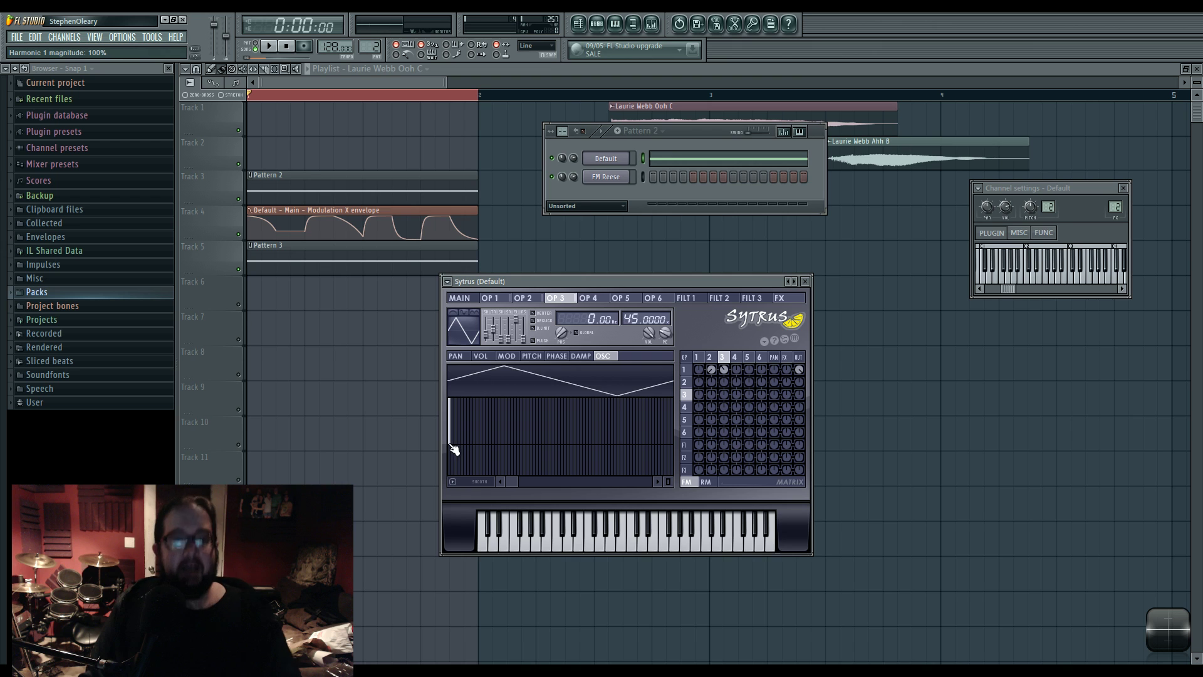
drag(456, 444, 455, 451)
drag(455, 407, 453, 442)
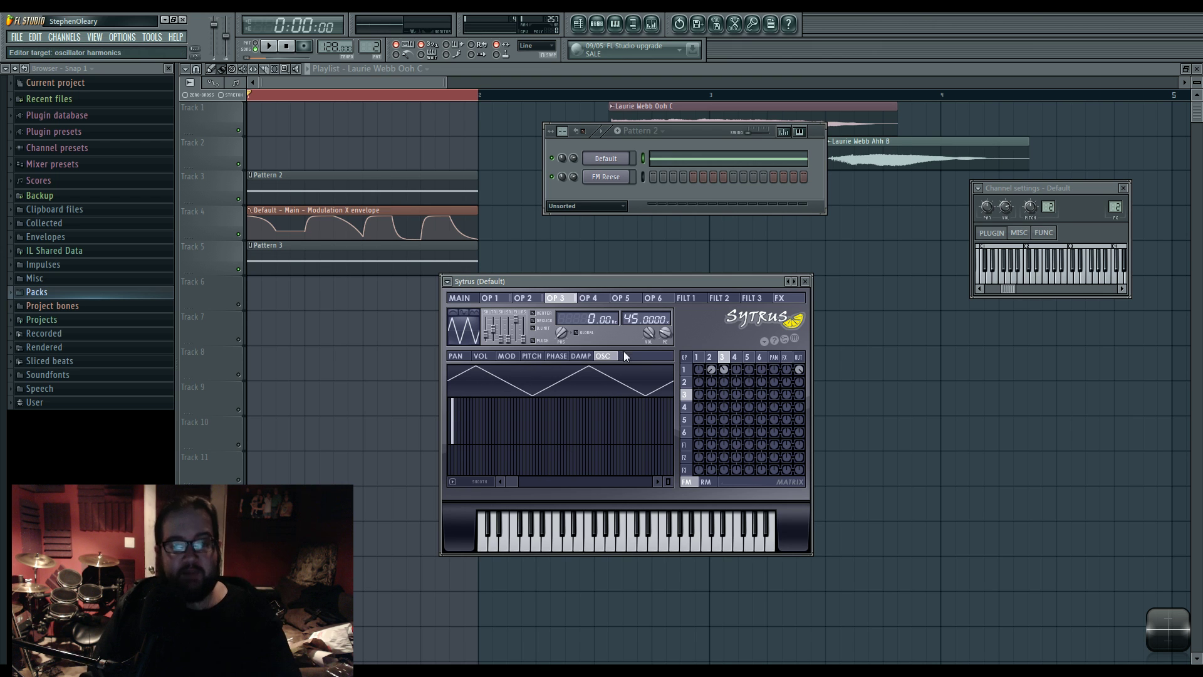
Step: Adjust the operator 3 to 1 frequency modulation during playback, trying -11% and settling on -33%
mouse_move(634, 319)
mouse_down()
mouse_move(634, 332)
mouse_move(634, 317)
mouse_up()
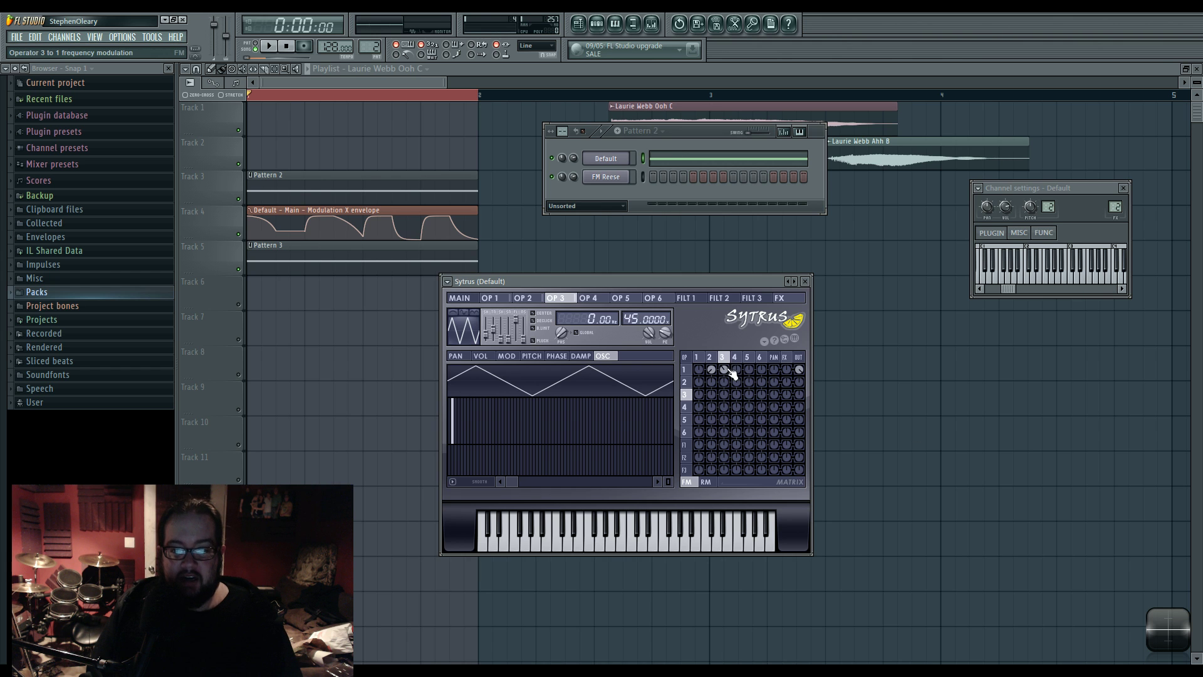
drag(729, 369, 729, 379)
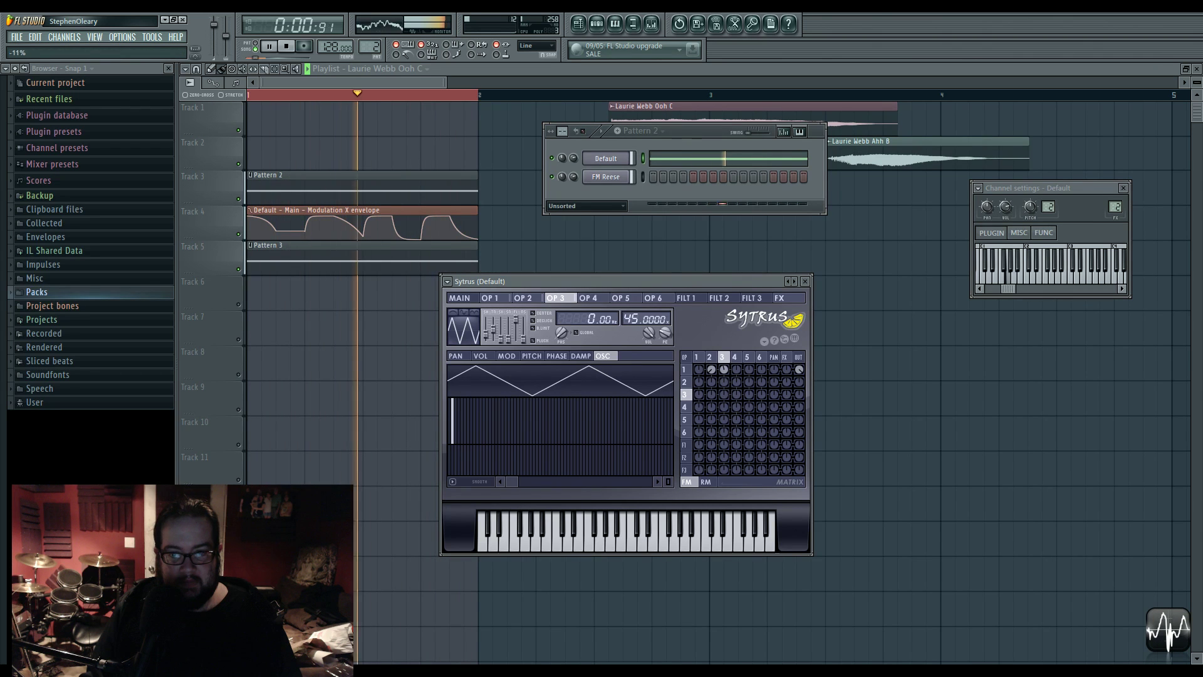
mouse_move(725, 371)
mouse_down()
mouse_move(725, 413)
mouse_move(729, 376)
mouse_up()
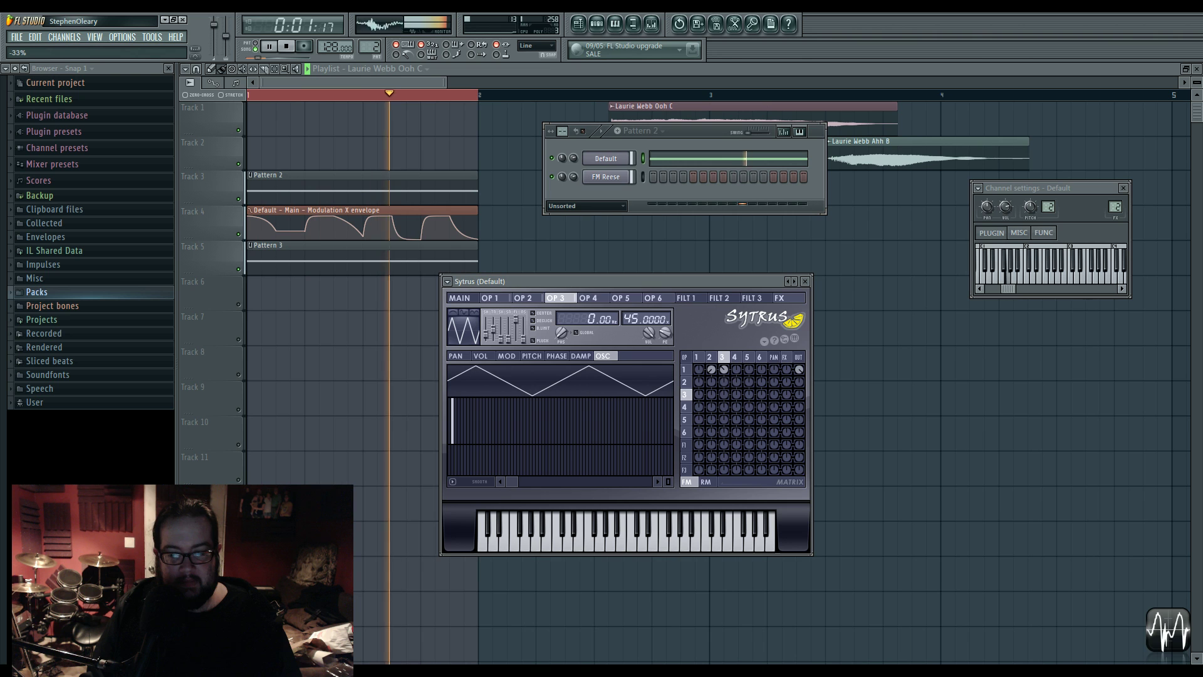
key(space)
Step: Review operator 1's oscillator and phase editors and its modulation X mapping
click(700, 356)
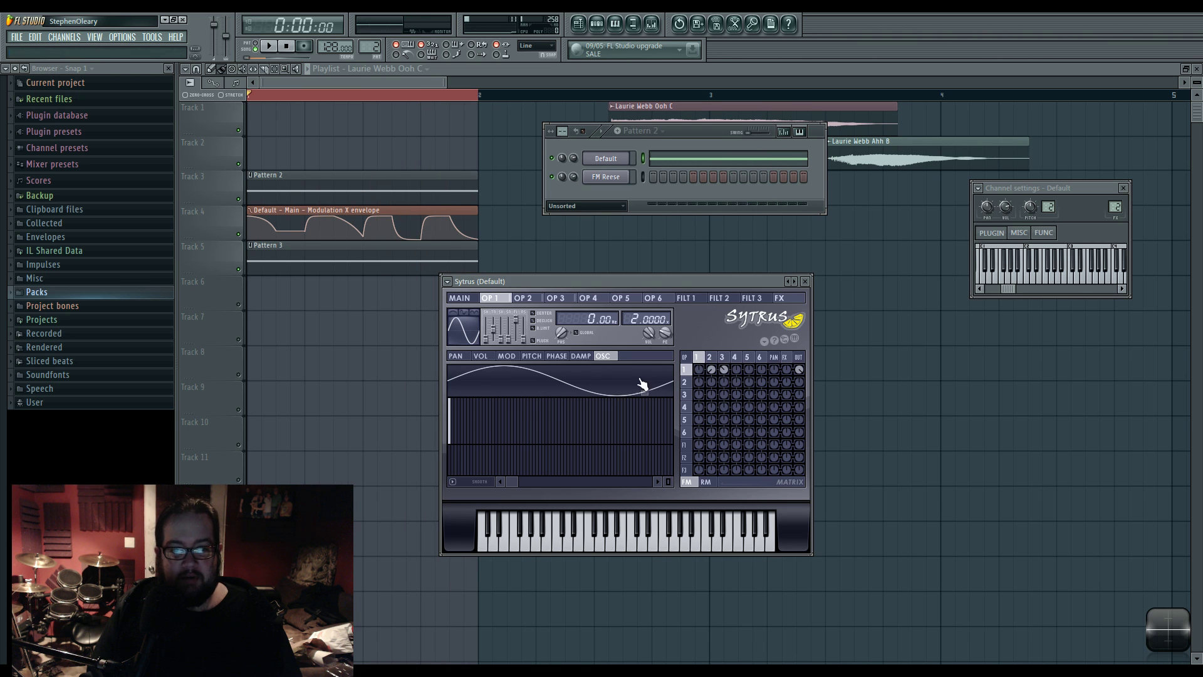
click(507, 357)
click(556, 356)
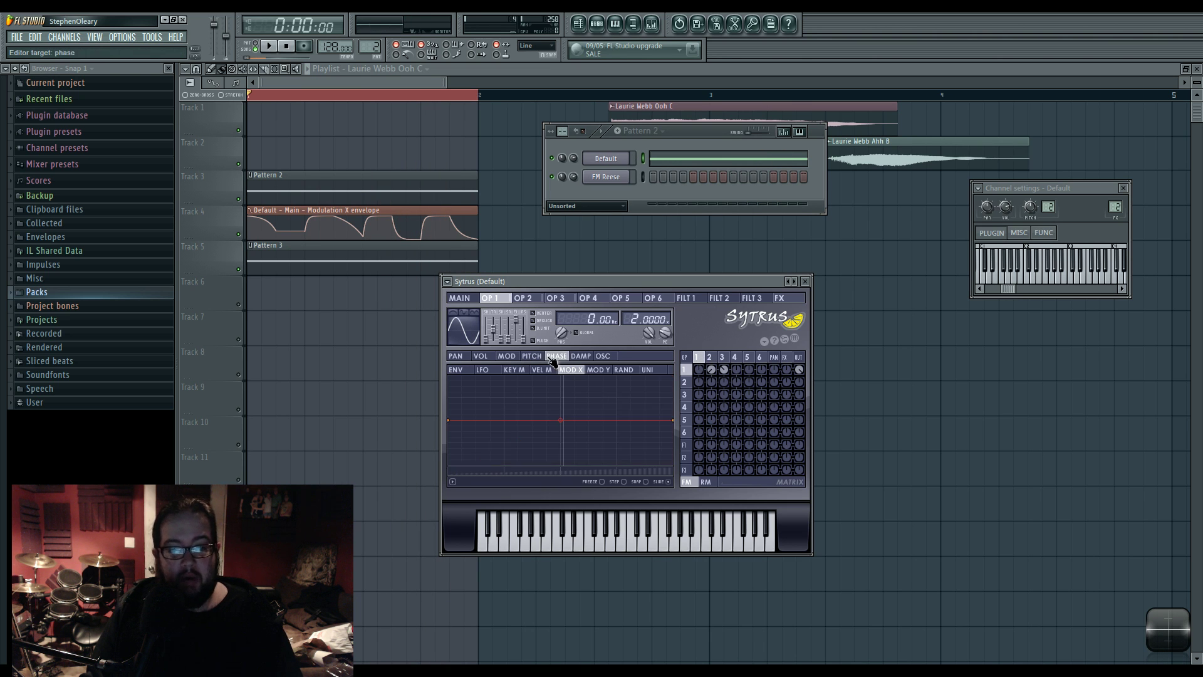
click(508, 357)
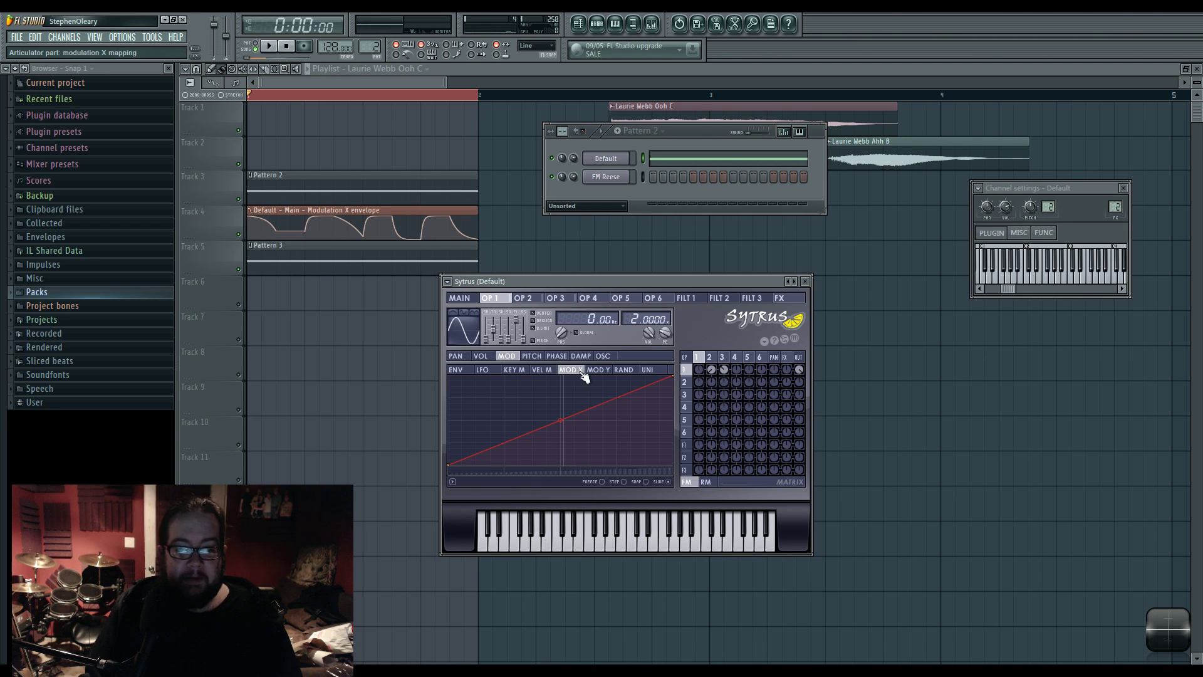
Step: Watch the main modulation X control during a short playback and examine its automation envelope in the playlist
key(Page_Up)
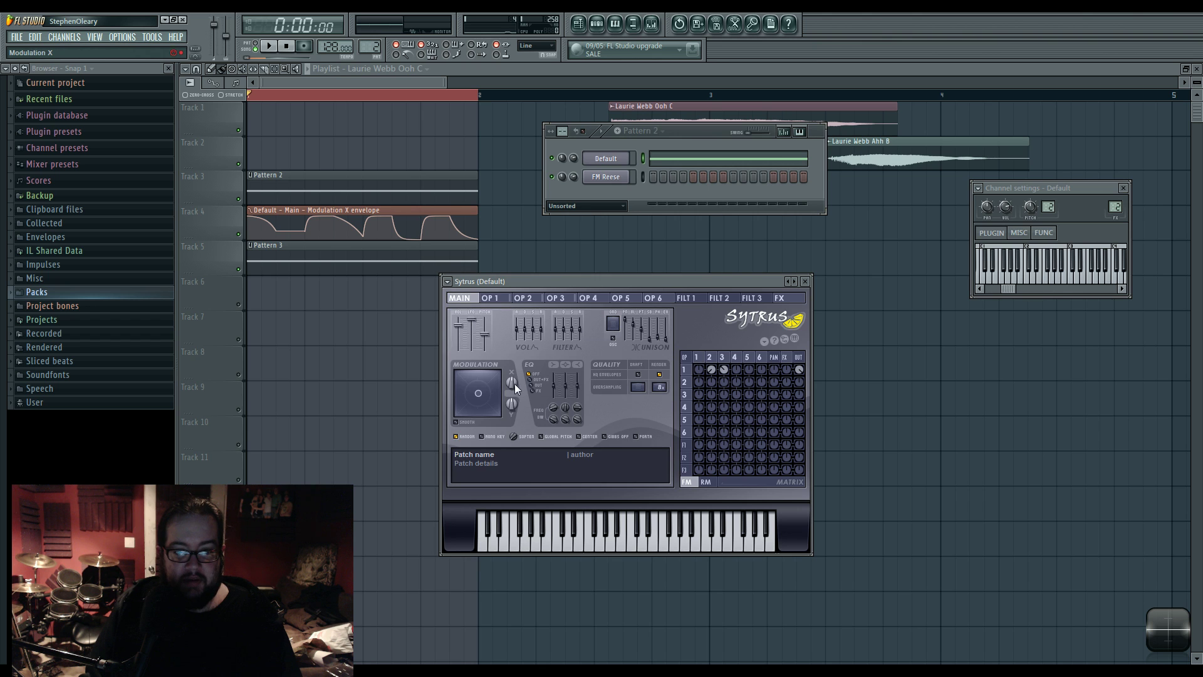
key(space)
key(space)
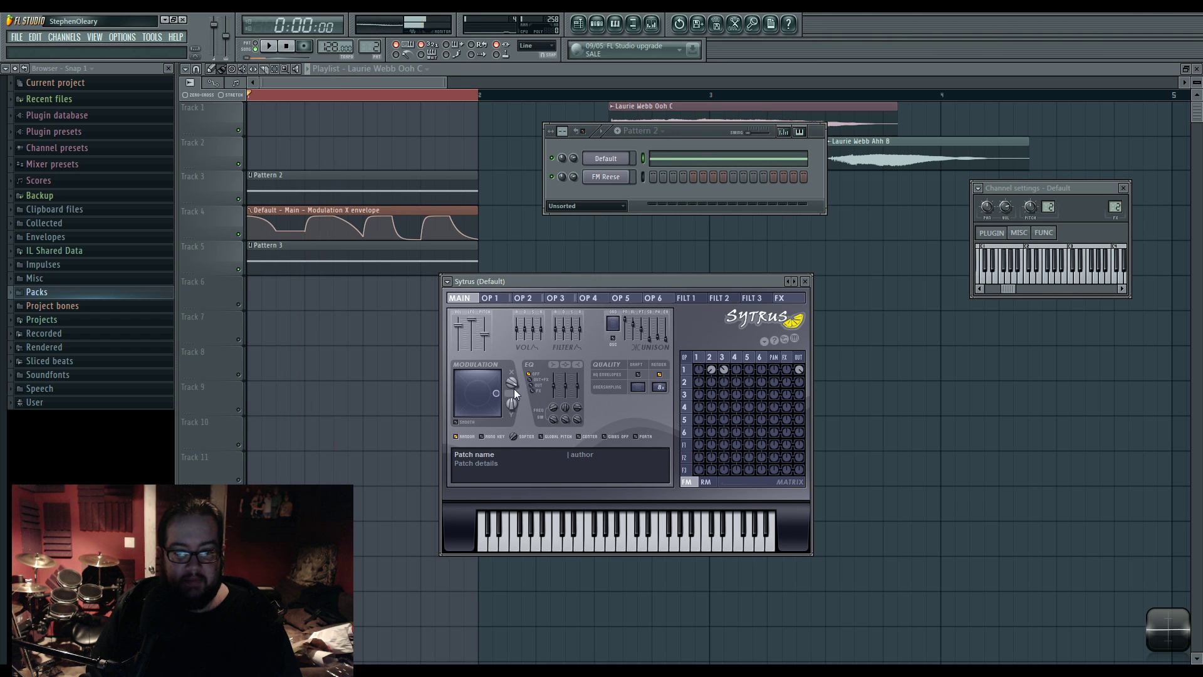
click(357, 208)
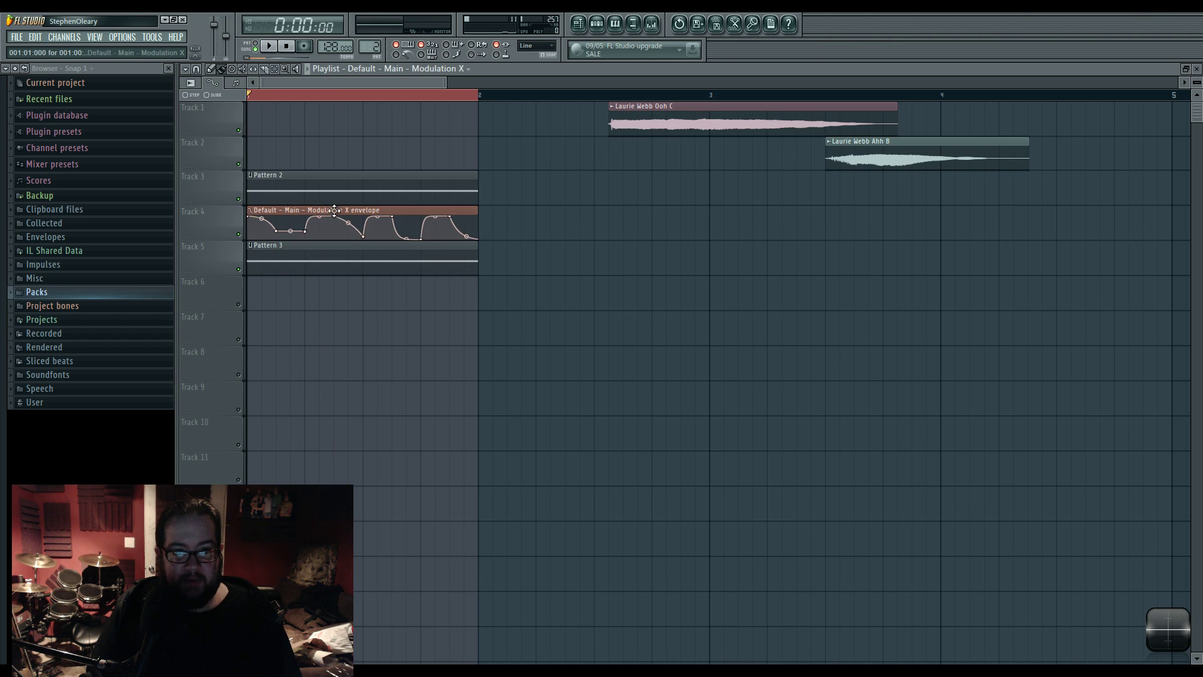
Step: Reopen the Default channel's Sytrus, reposition its window, and view operator 2
click(597, 23)
click(610, 161)
drag(706, 285, 749, 268)
click(761, 342)
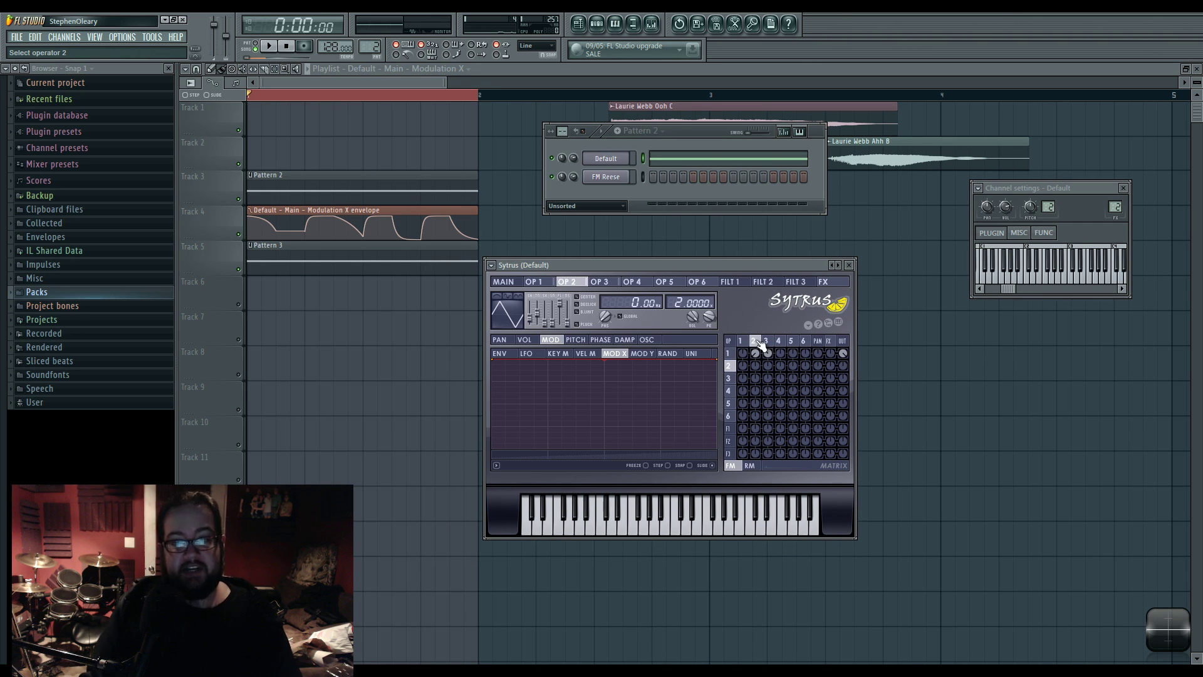
Step: Compare the oscillator settings and modulation X mappings of operators 1, 2 and 3
click(765, 341)
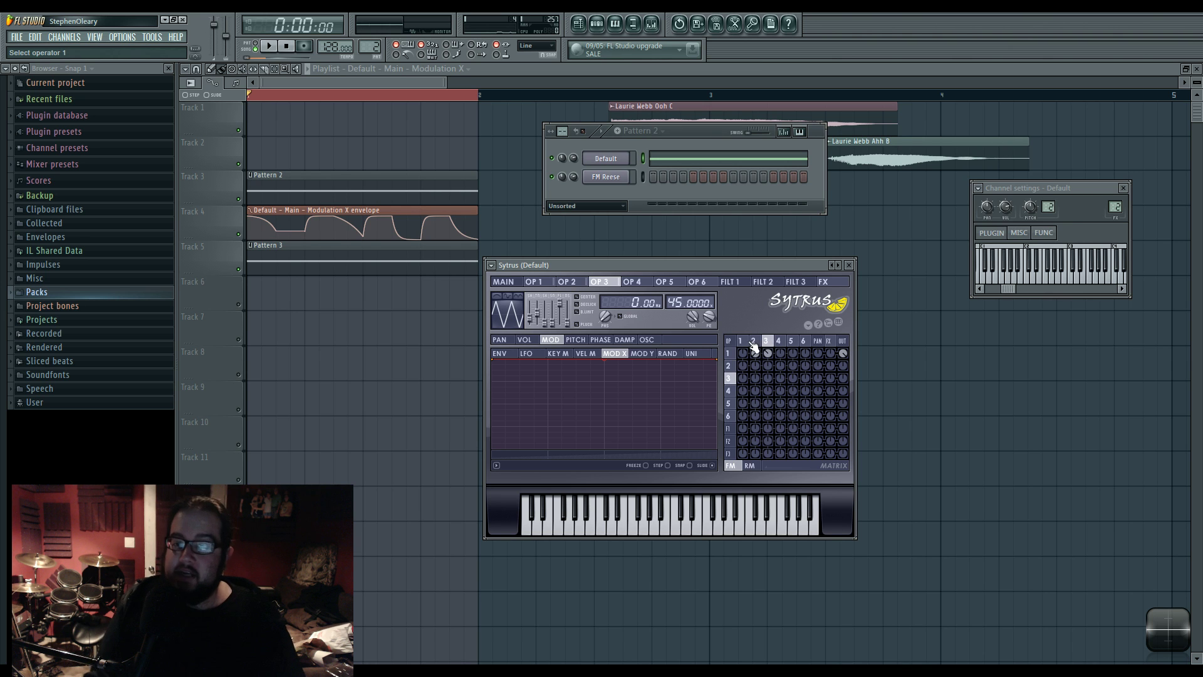
click(754, 342)
click(742, 342)
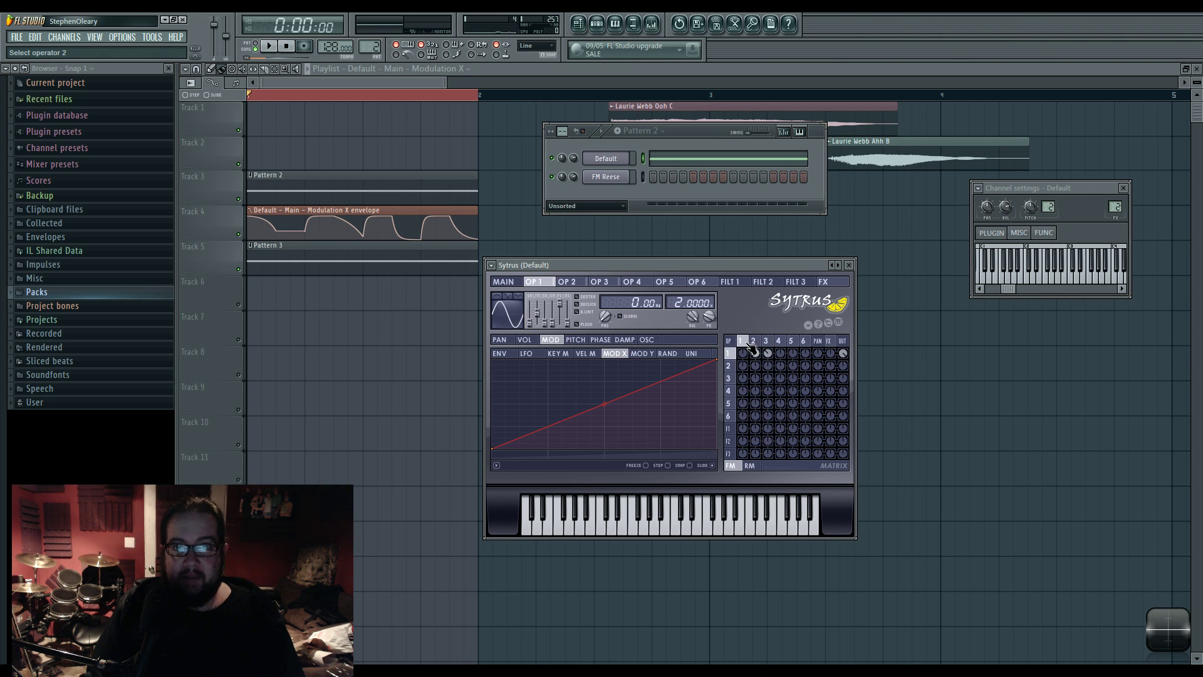
click(756, 342)
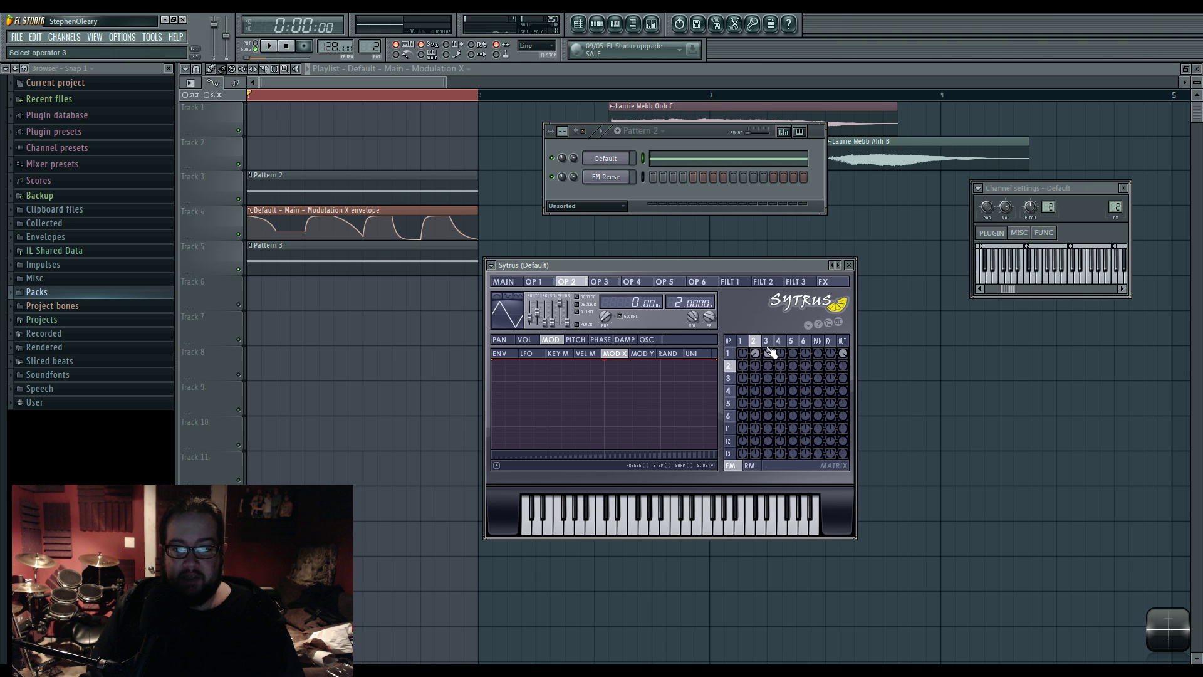
click(765, 341)
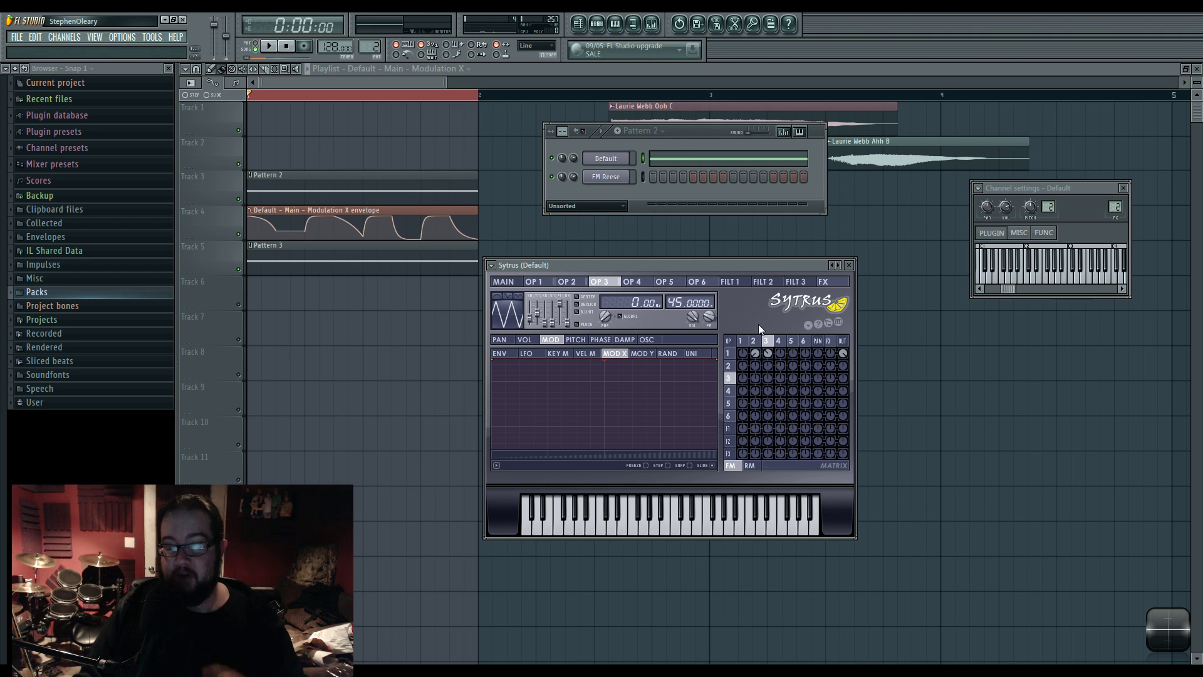
click(764, 340)
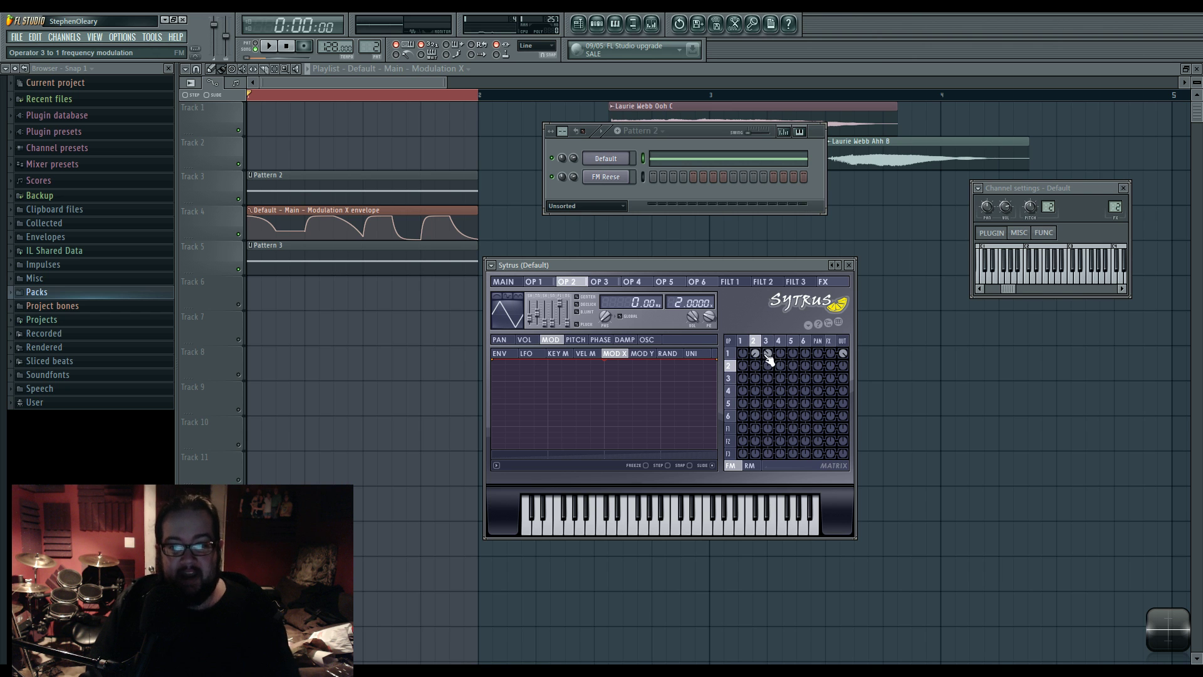
Step: Try the operator 3 to 1 frequency modulation at -100% and return it to its previous amount
drag(761, 362, 761, 426)
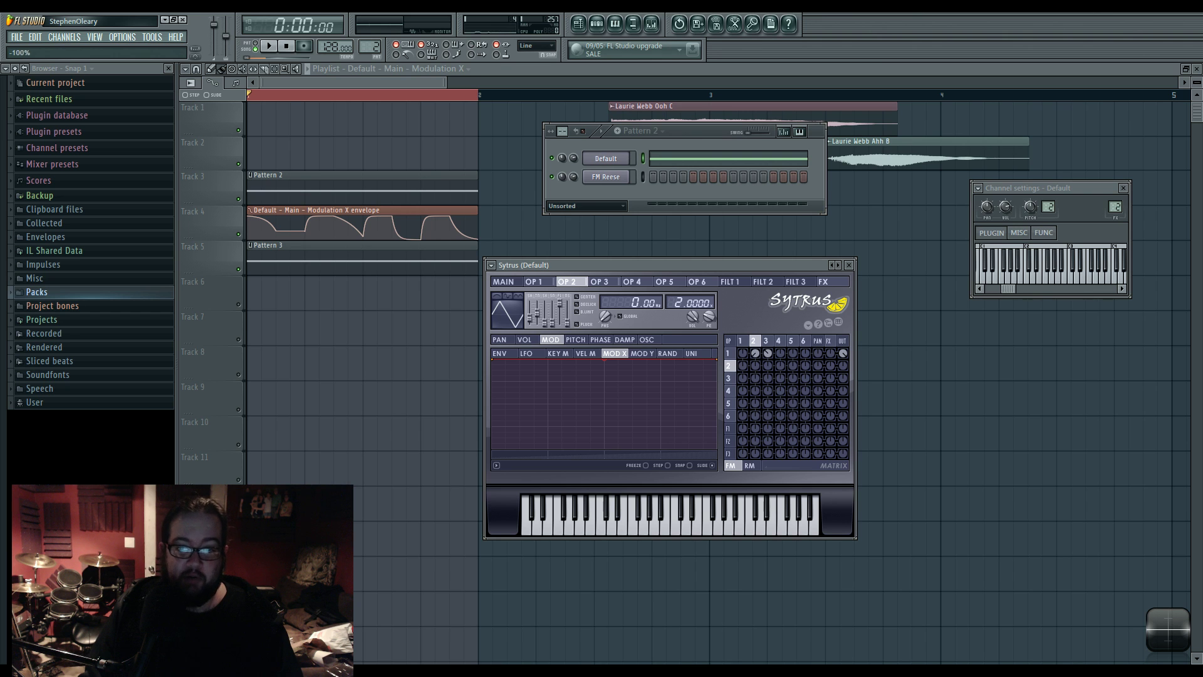
drag(761, 426, 768, 353)
drag(699, 321, 699, 321)
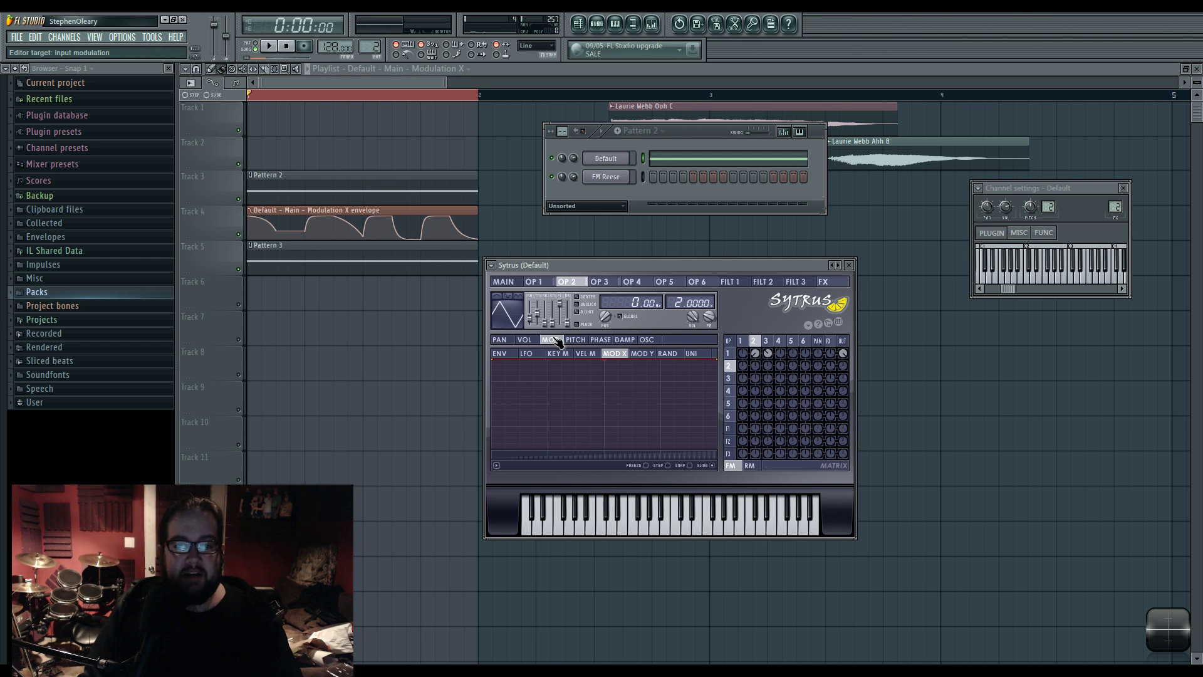
Step: Recheck operator 1's modulation X mapping and view operators 2 and 3 again
click(534, 281)
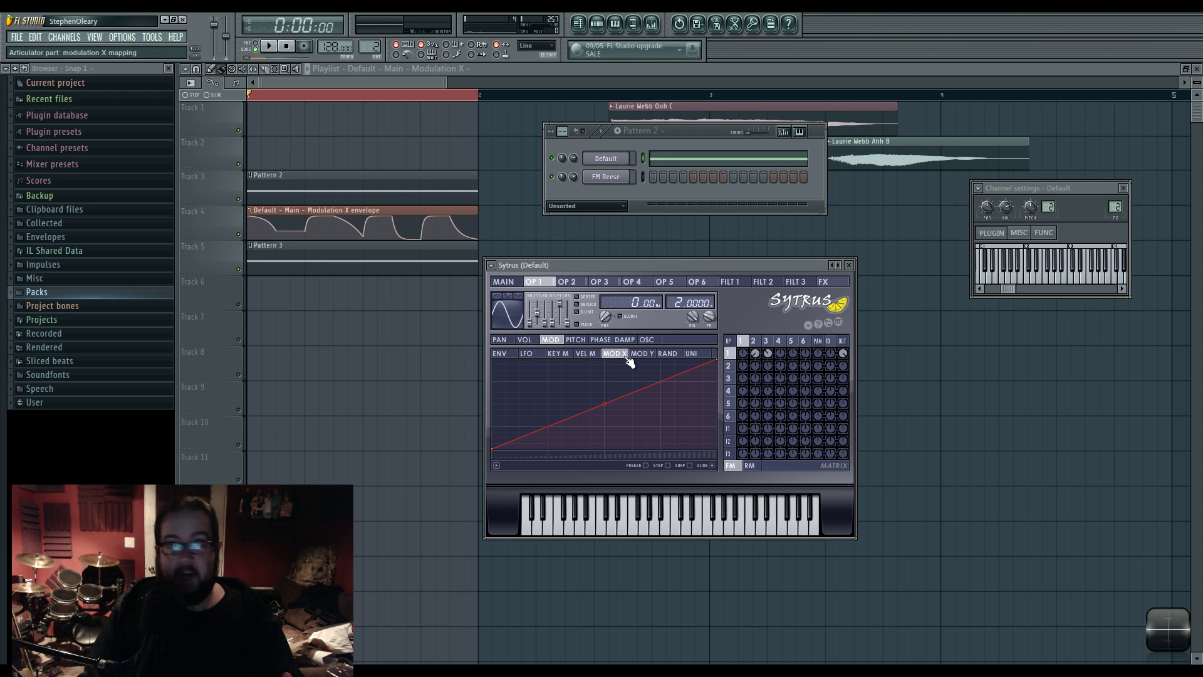
click(755, 342)
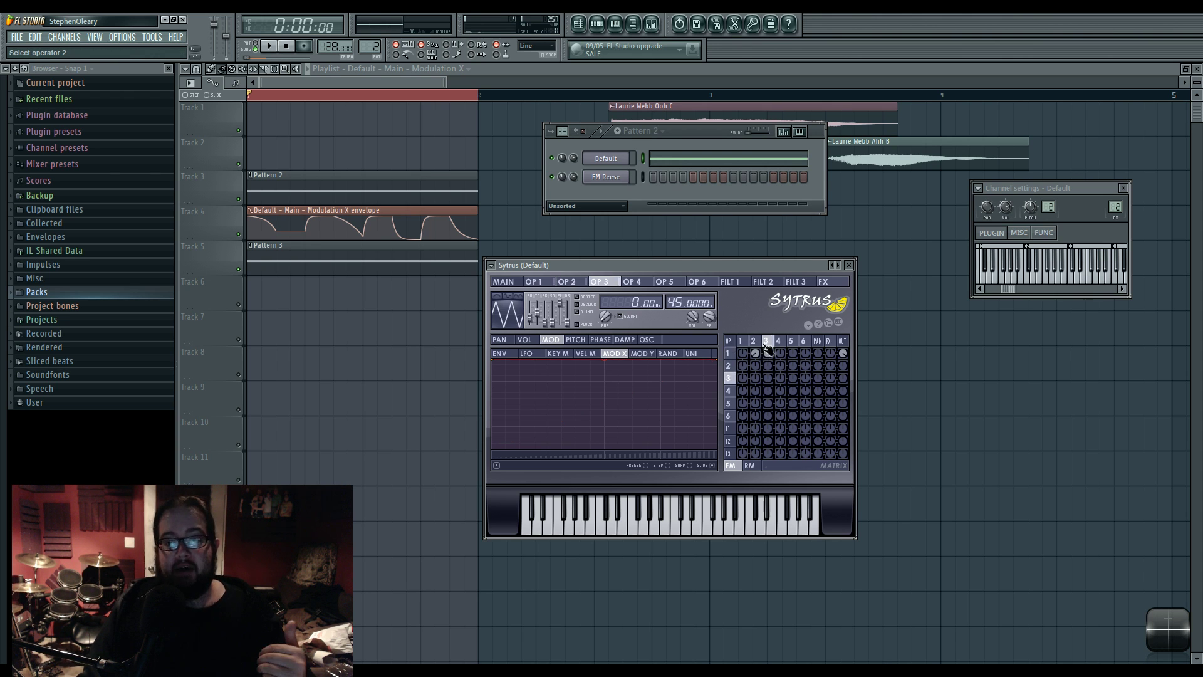
click(766, 342)
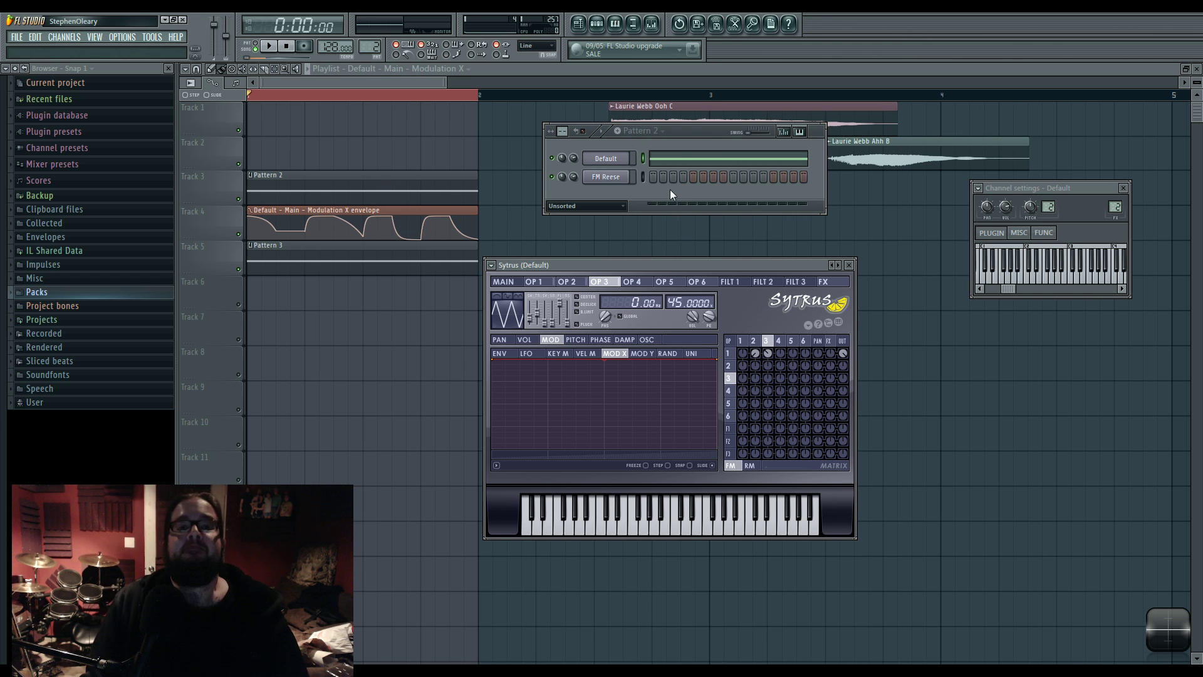
Step: Show the mixer, open the Vocodex effect on Insert 3, and reposition both windows
click(652, 24)
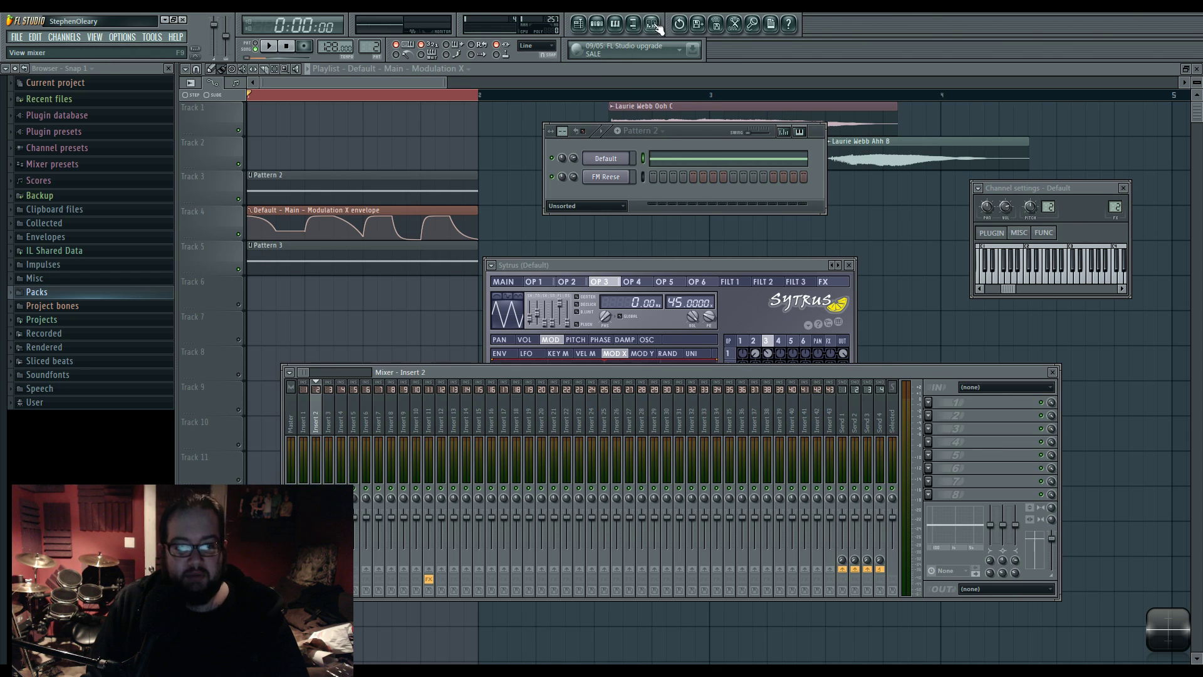
click(328, 420)
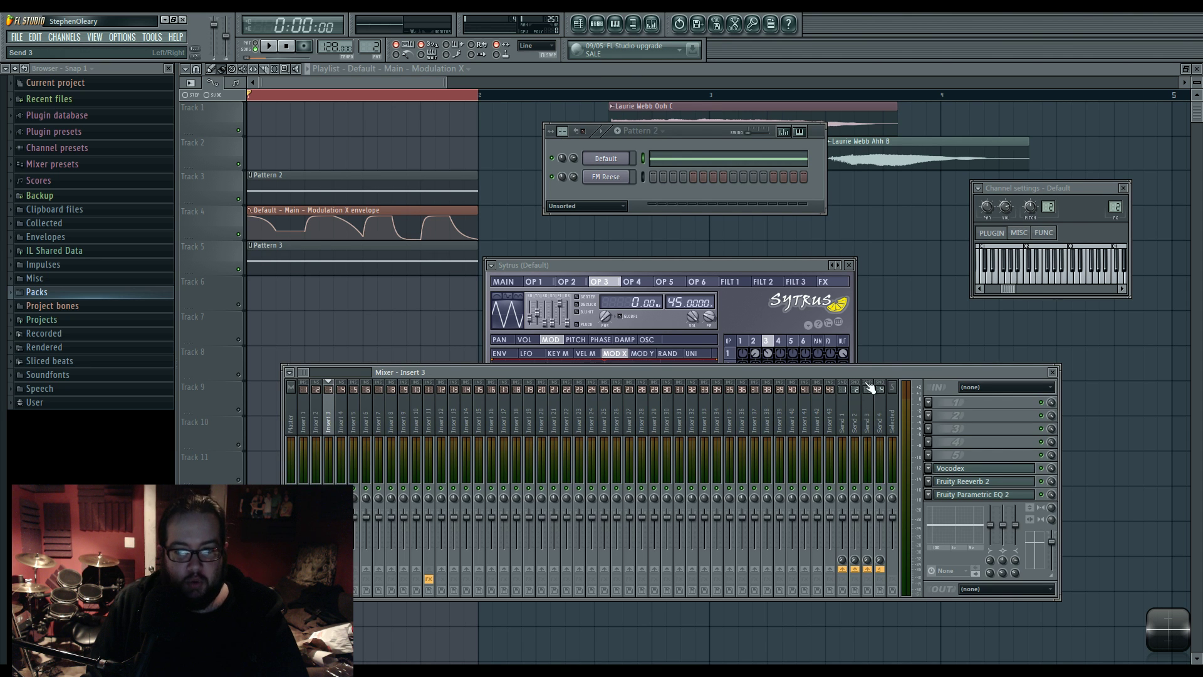
drag(865, 374, 891, 321)
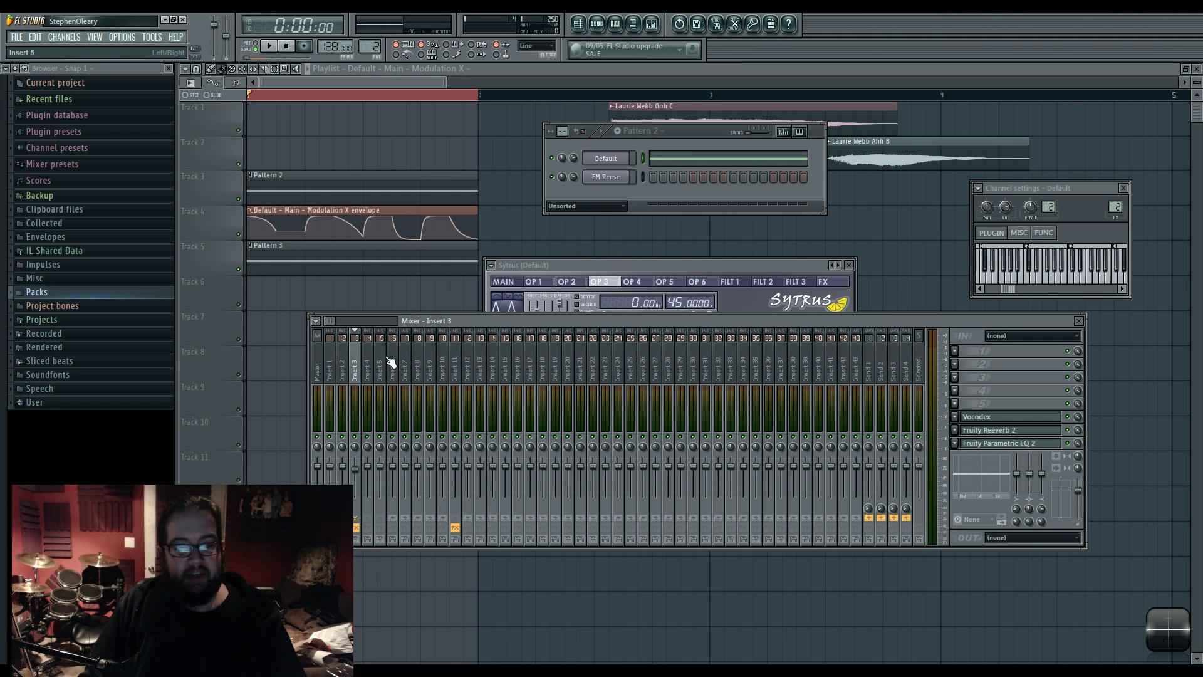
click(1009, 417)
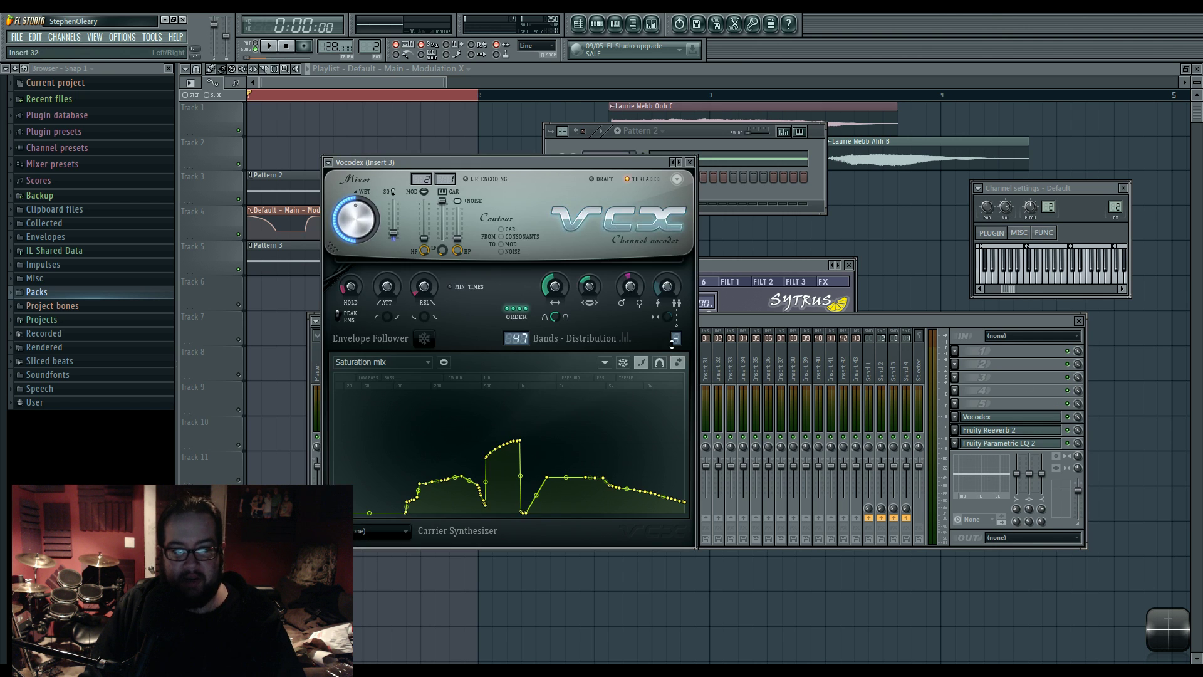
drag(569, 166, 756, 155)
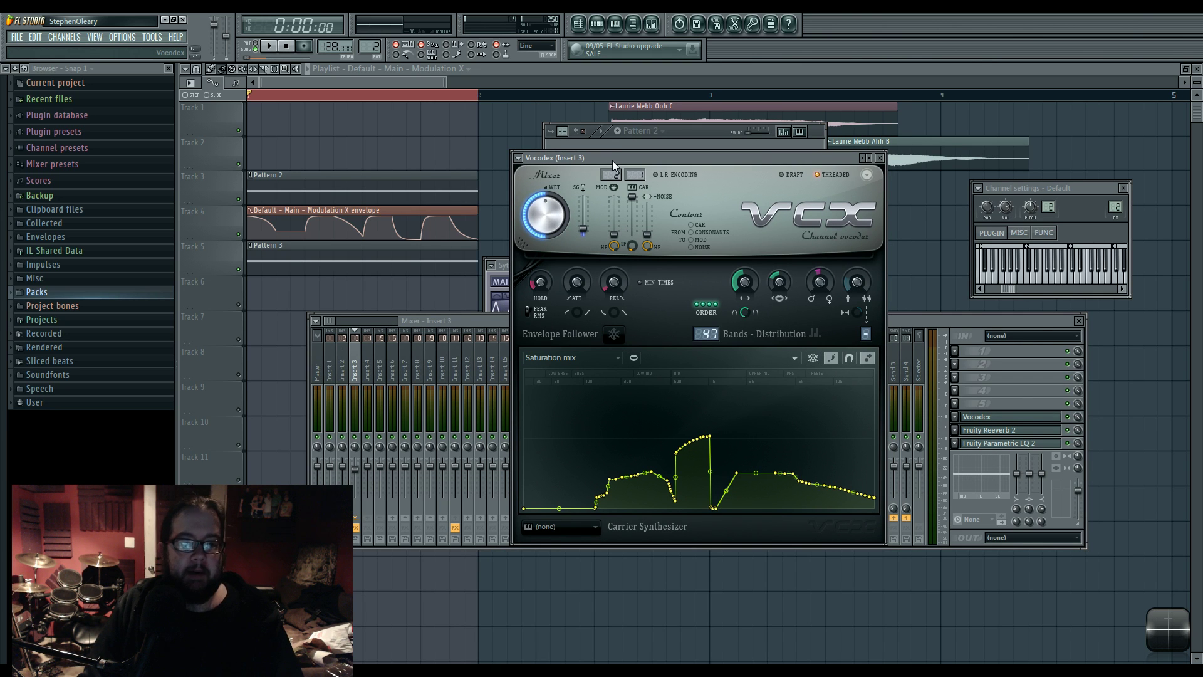
Step: Review mixer Inserts 1 and 2 and Vocodex's sidechain input choices, and reposition the Vocodex window
click(337, 360)
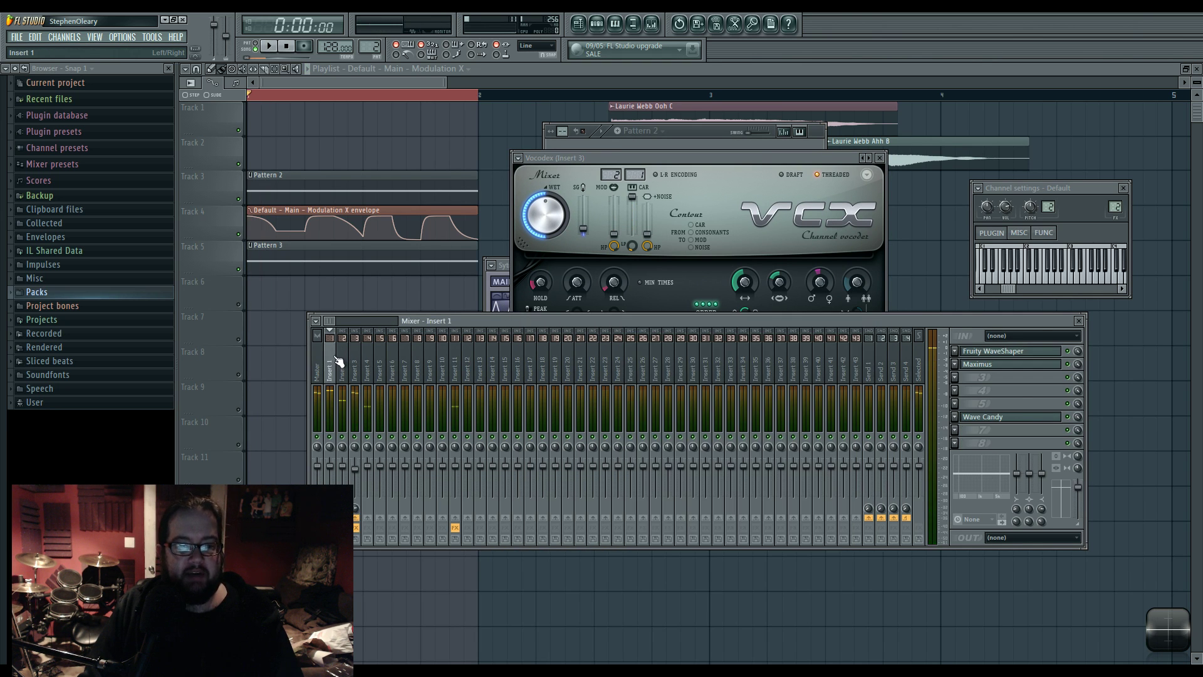
click(354, 361)
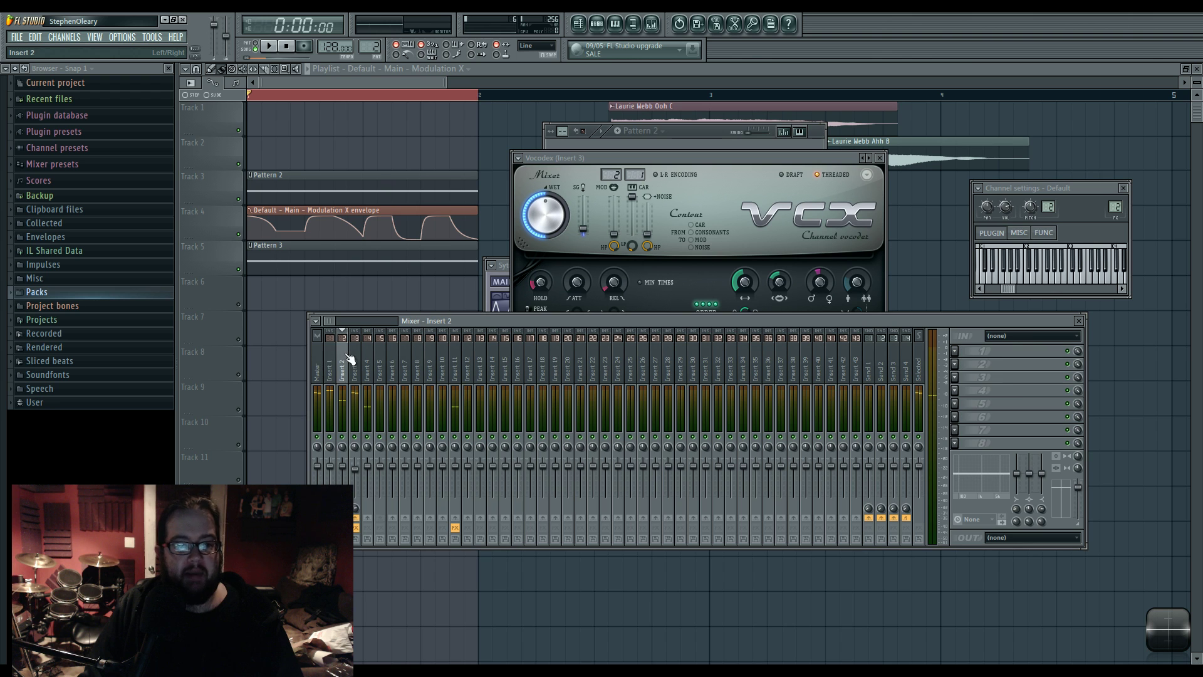
click(702, 163)
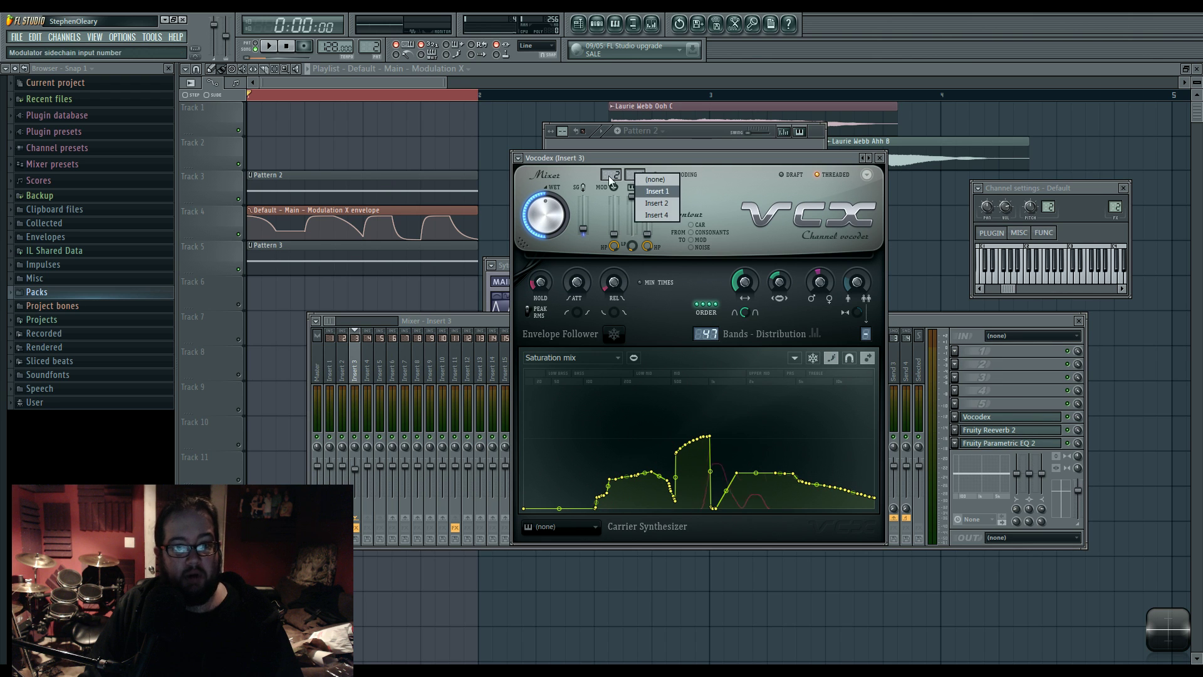
click(611, 176)
click(706, 158)
drag(705, 158, 645, 149)
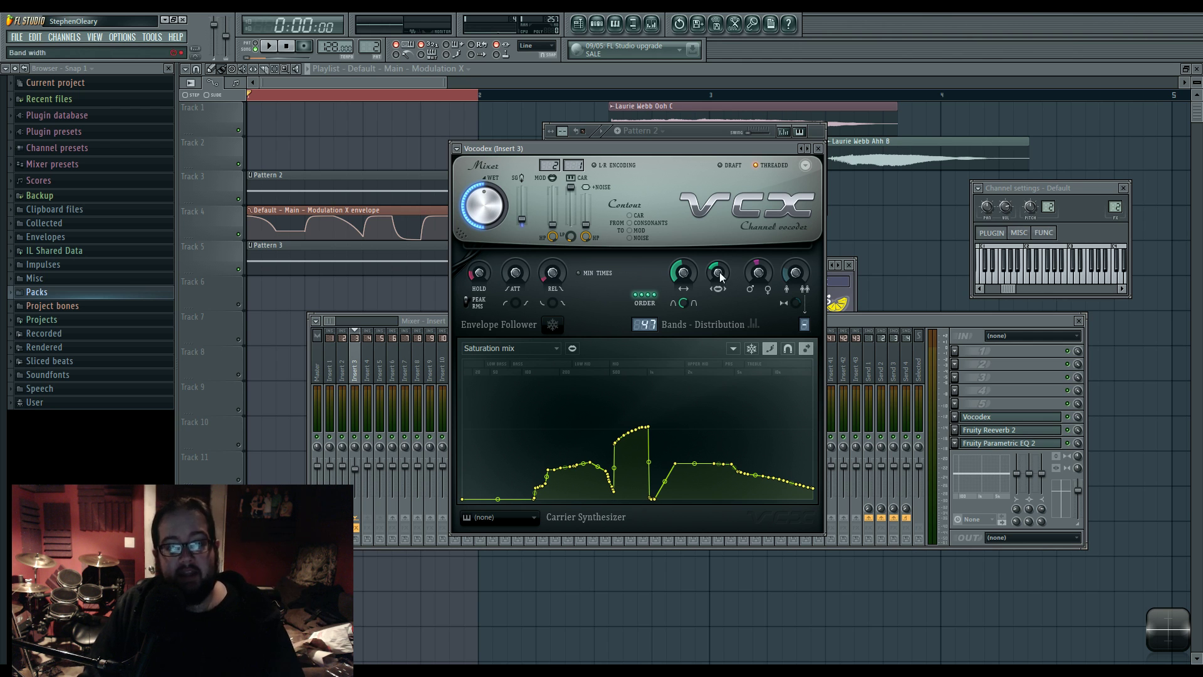
Step: Audition the loop through Vocodex and try a band width of 275% during playback
key(space)
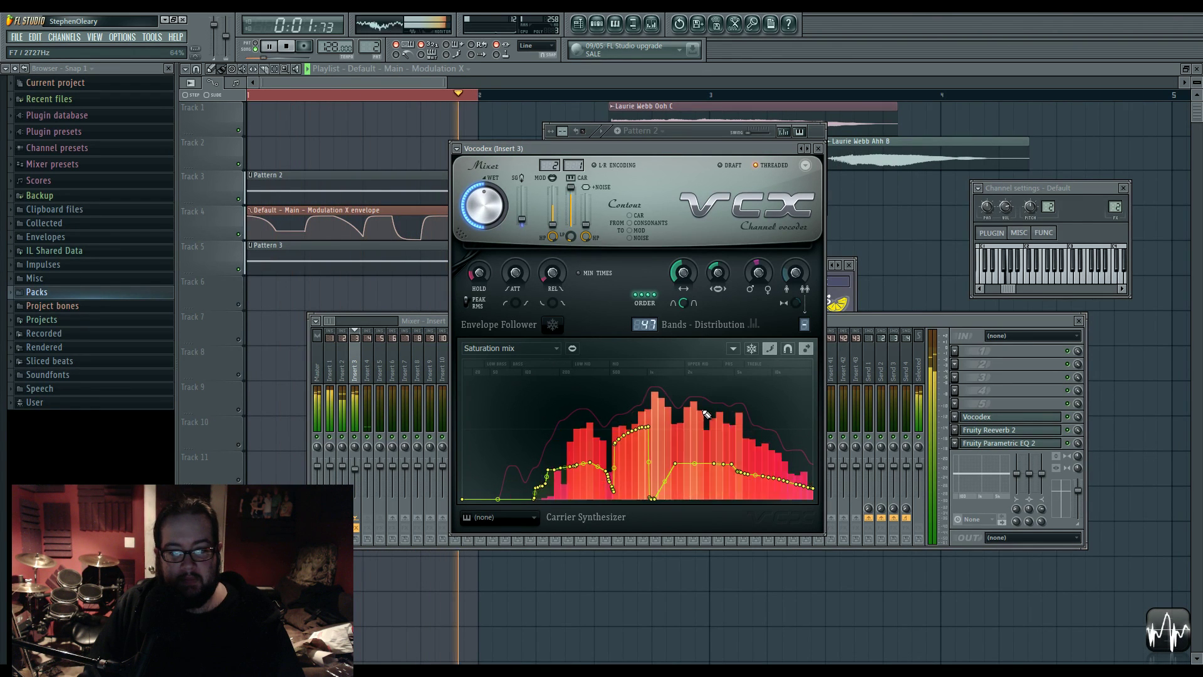
key(space)
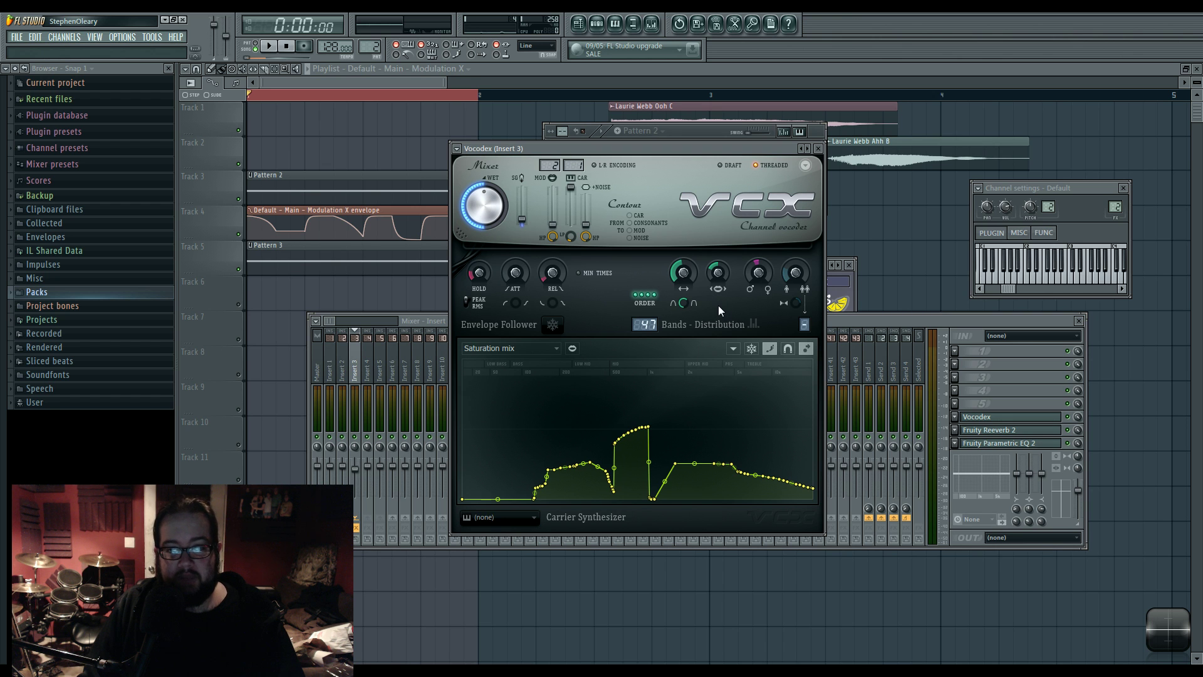
key(space)
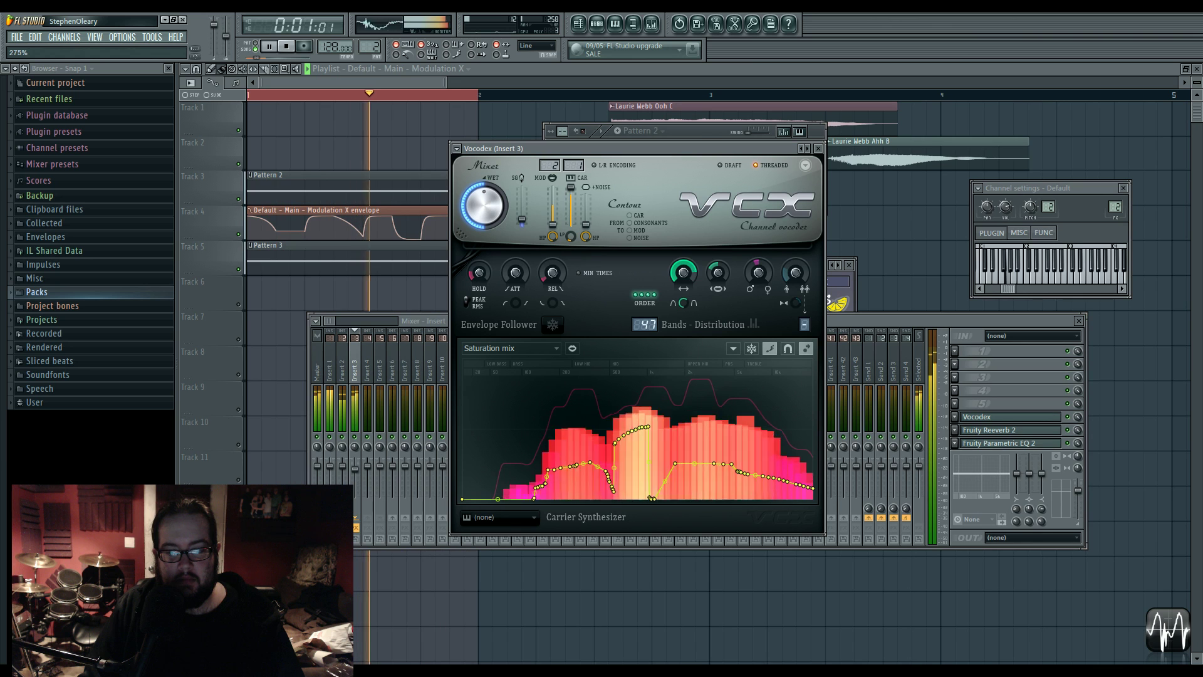
key(space)
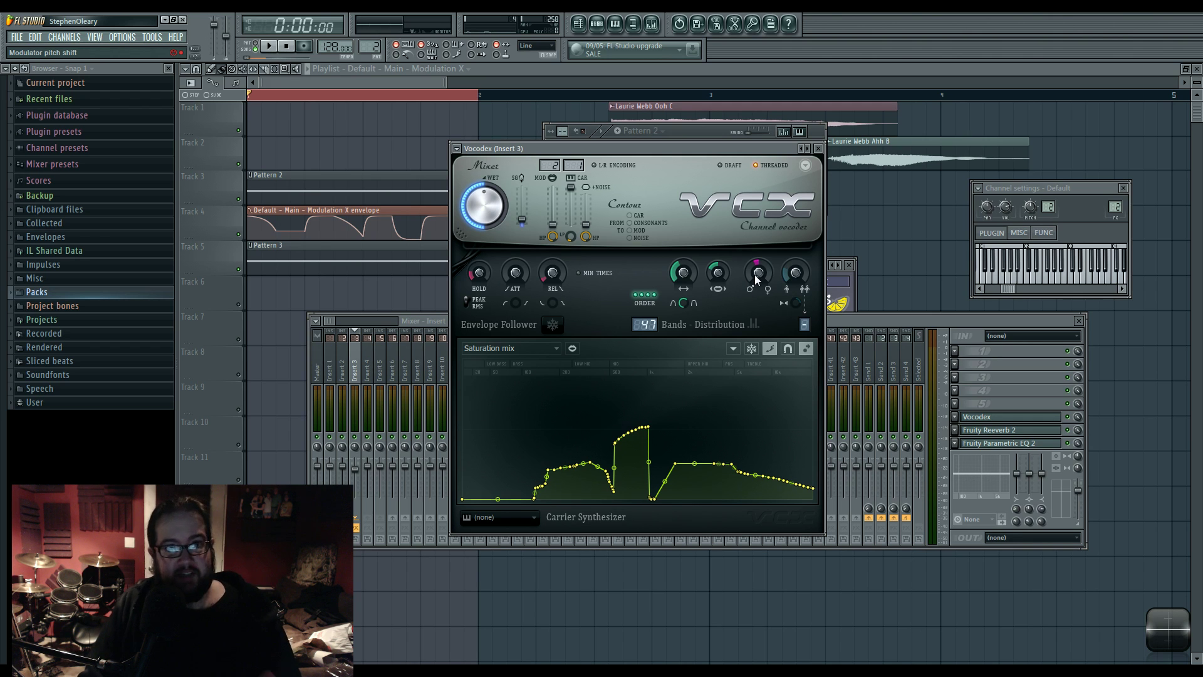
Step: Try modulator pitch shifts of -252, -1084 and +88 cents in Vocodex, and settle on -352 cents during playback
drag(754, 275, 754, 292)
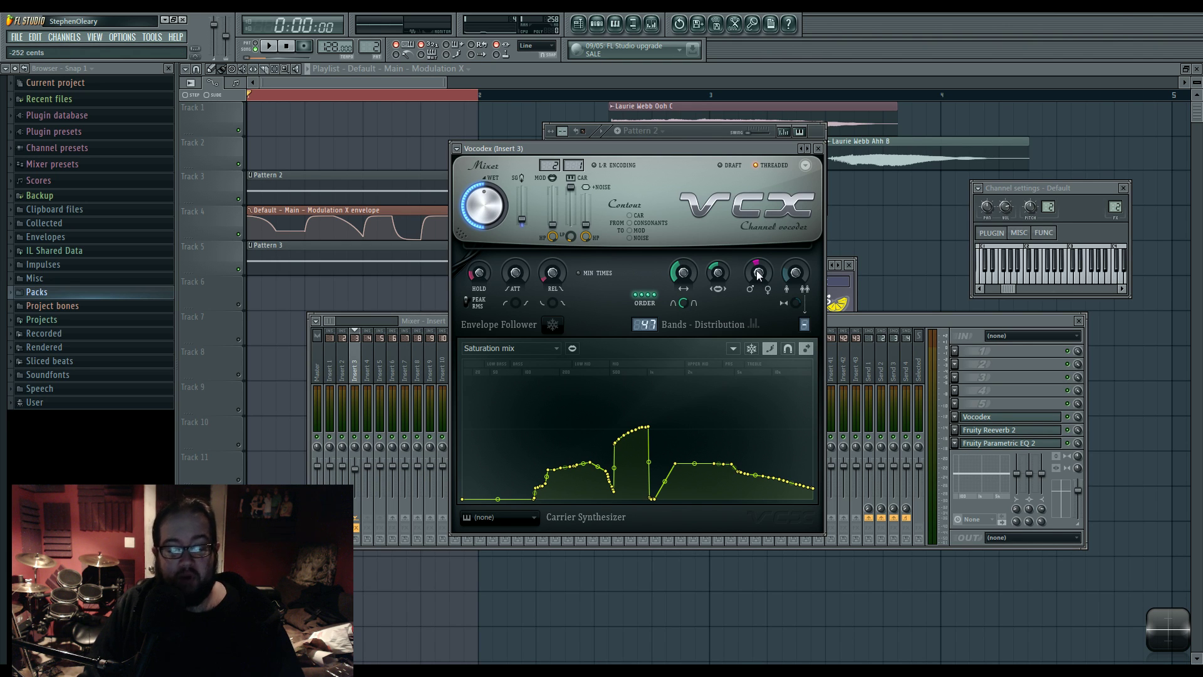
drag(760, 270, 760, 250)
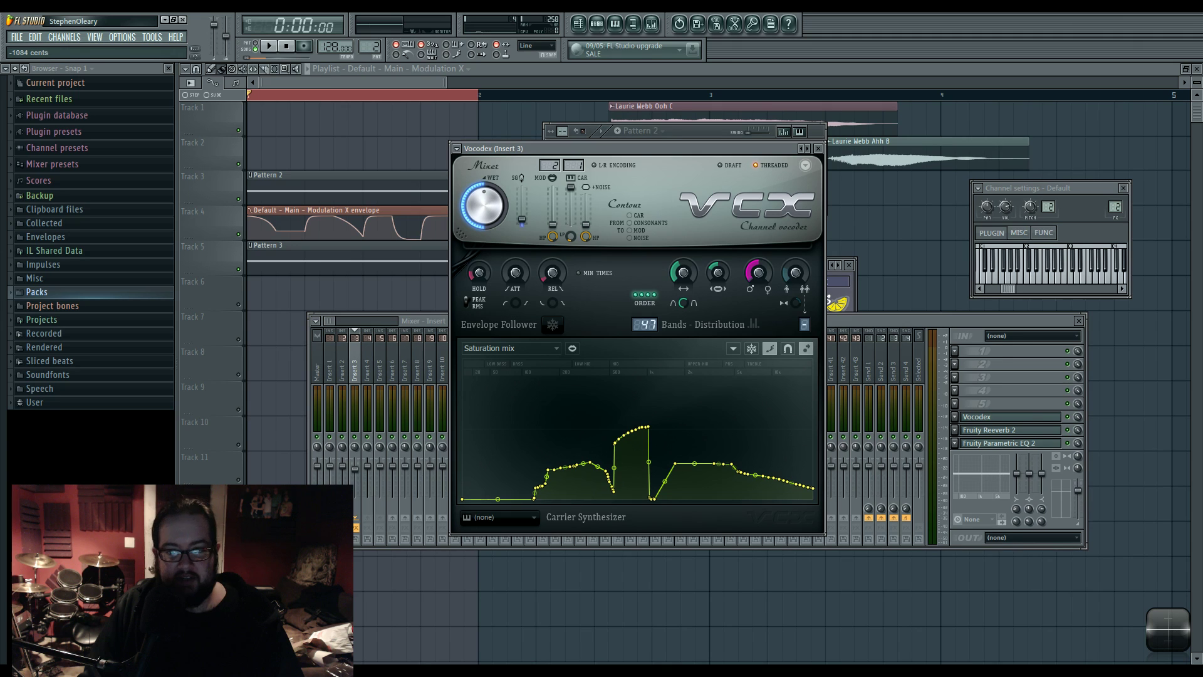
drag(757, 273, 758, 245)
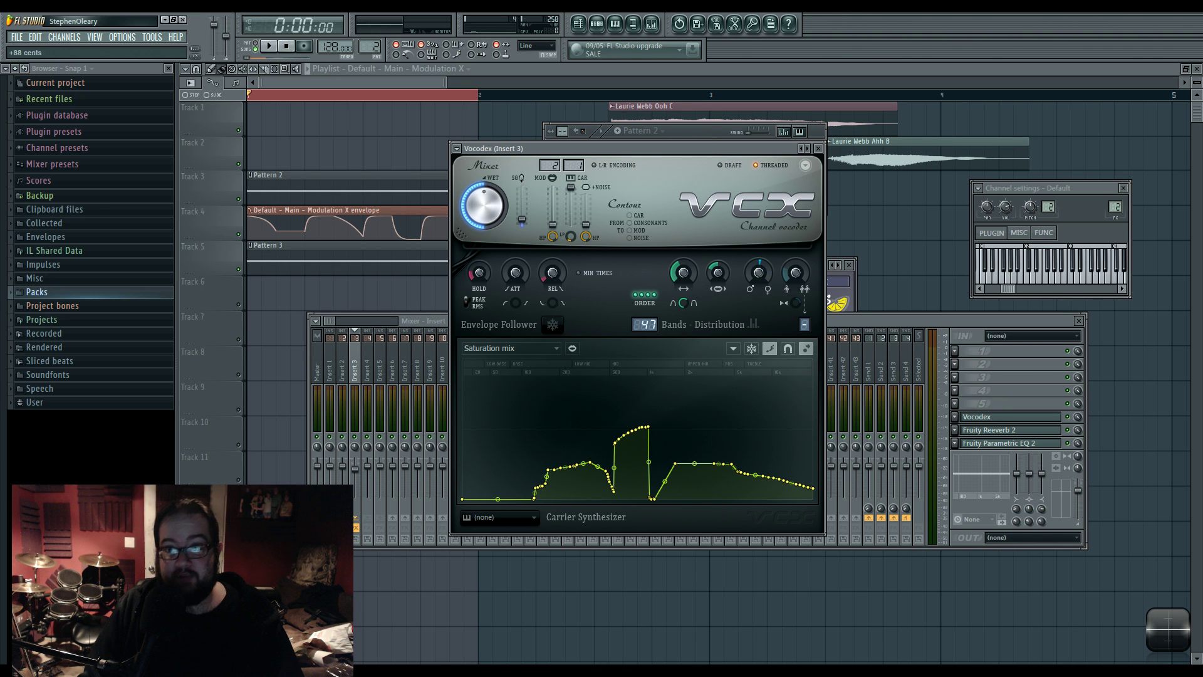
key(space)
mouse_move(759, 273)
mouse_down()
mouse_move(758, 298)
mouse_move(758, 244)
mouse_move(762, 299)
mouse_move(760, 256)
mouse_up()
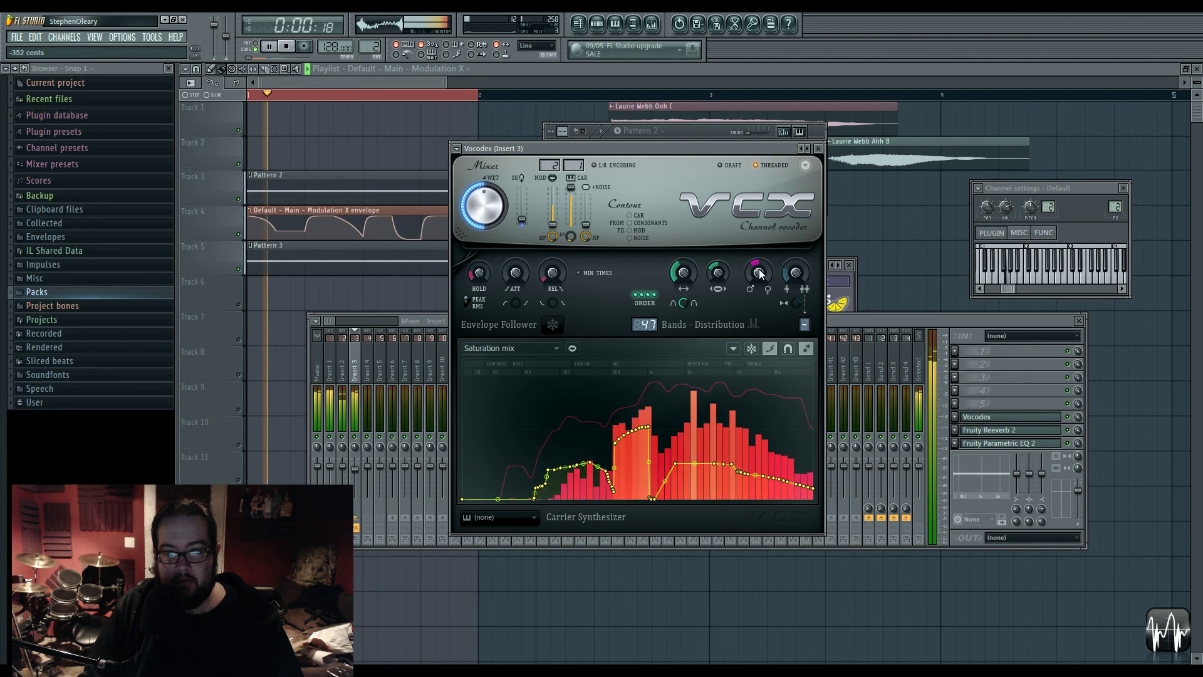
key(space)
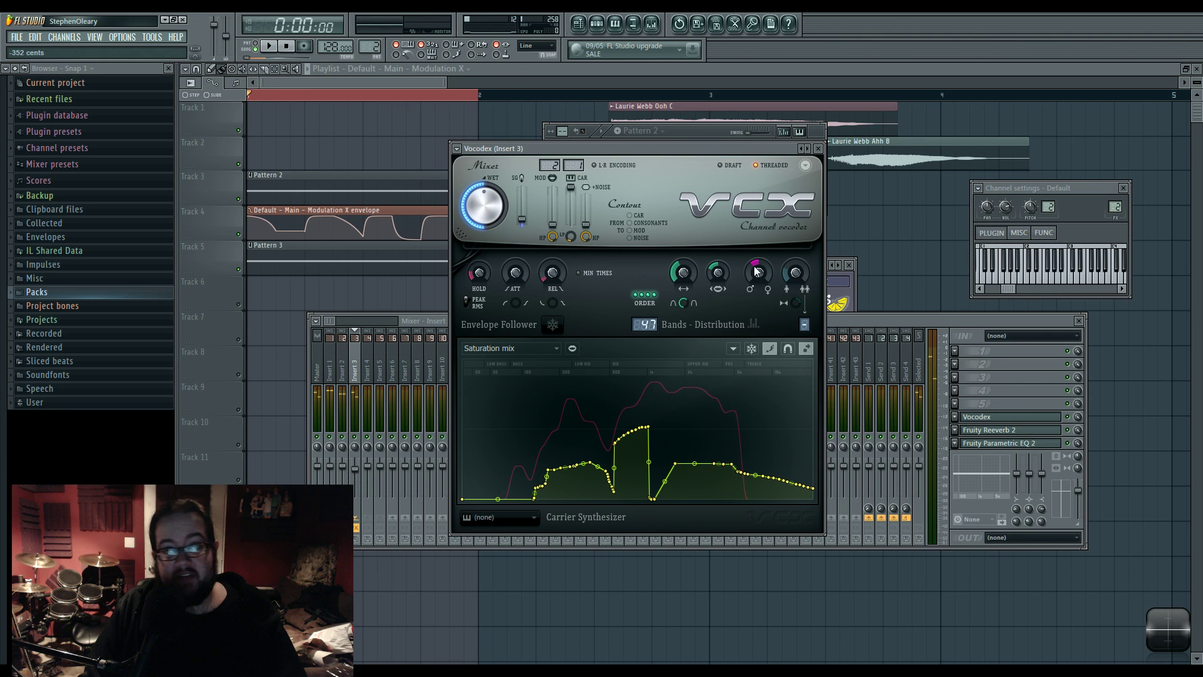
Step: Try Vocodex's band width multiplier at x0.250 and x2.698 during playback, and settle on x1.111
click(718, 273)
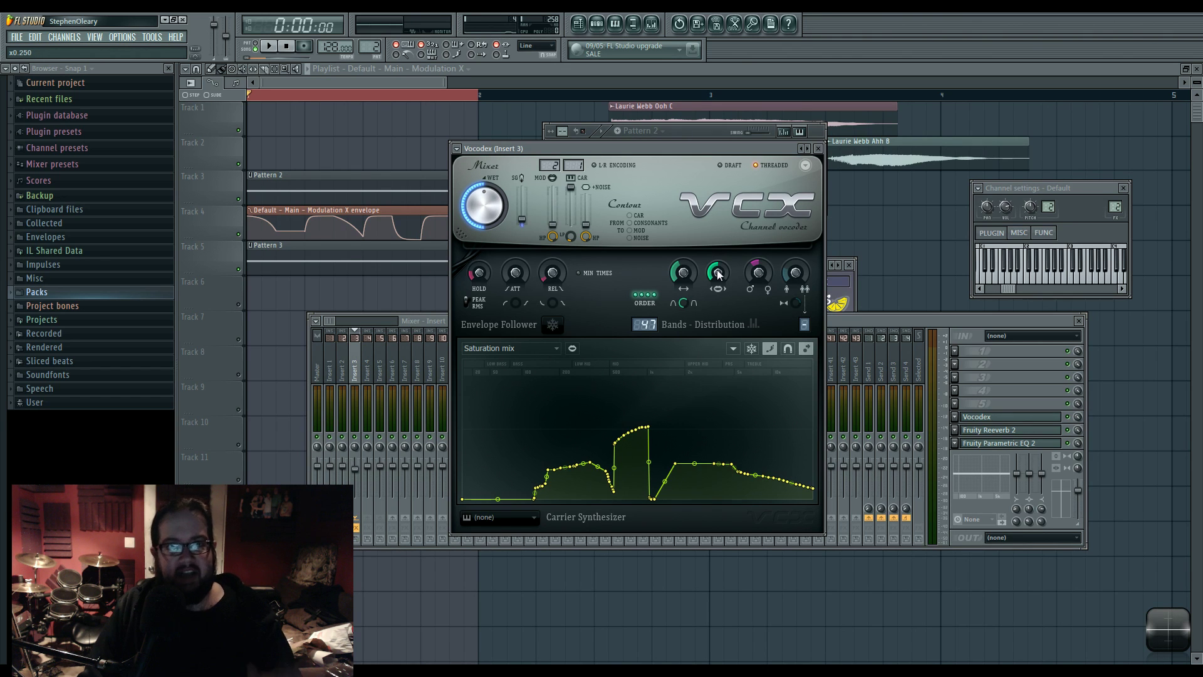
key(space)
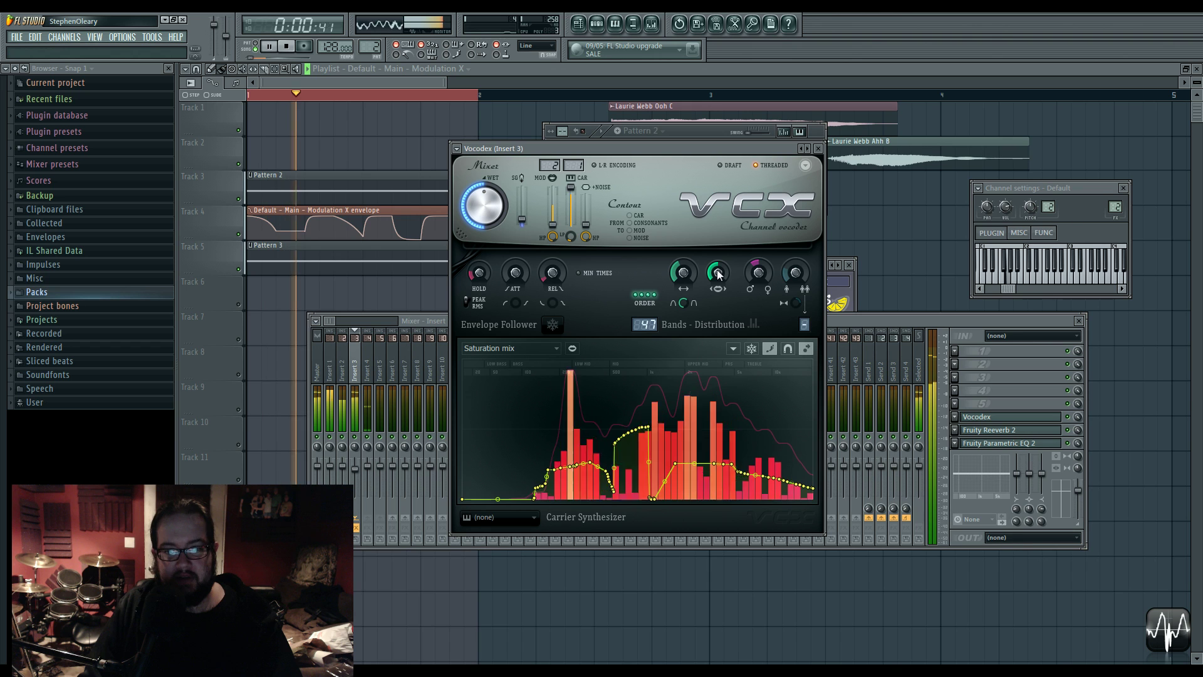
drag(717, 277, 718, 251)
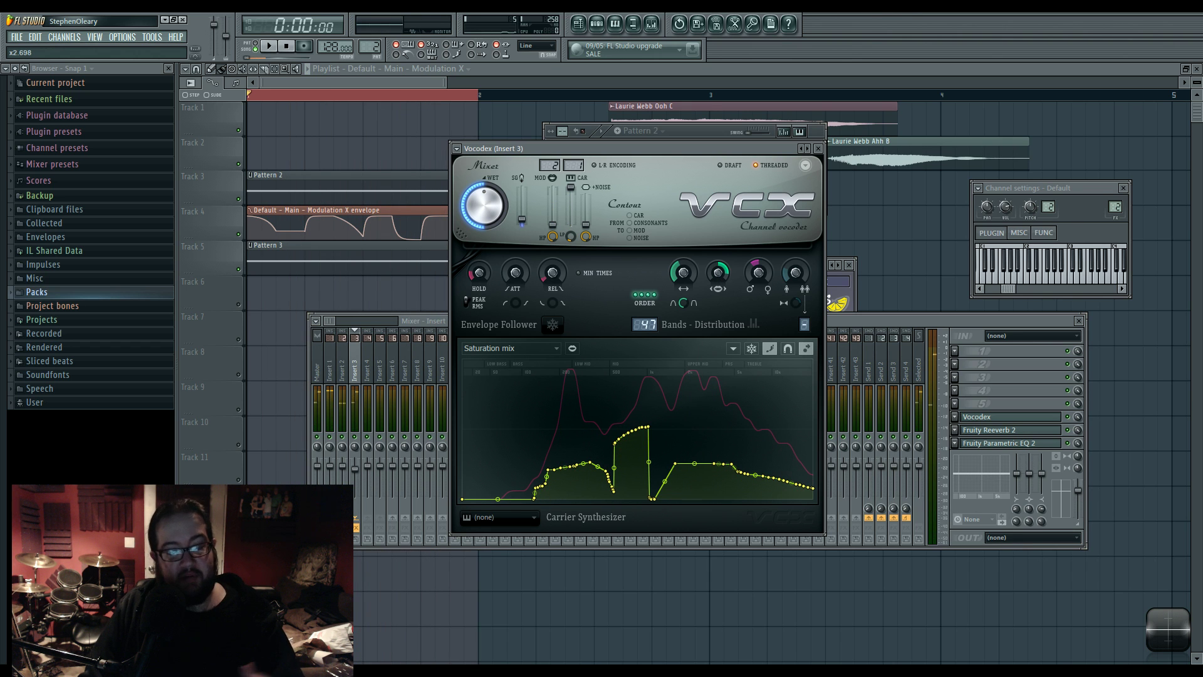
key(space)
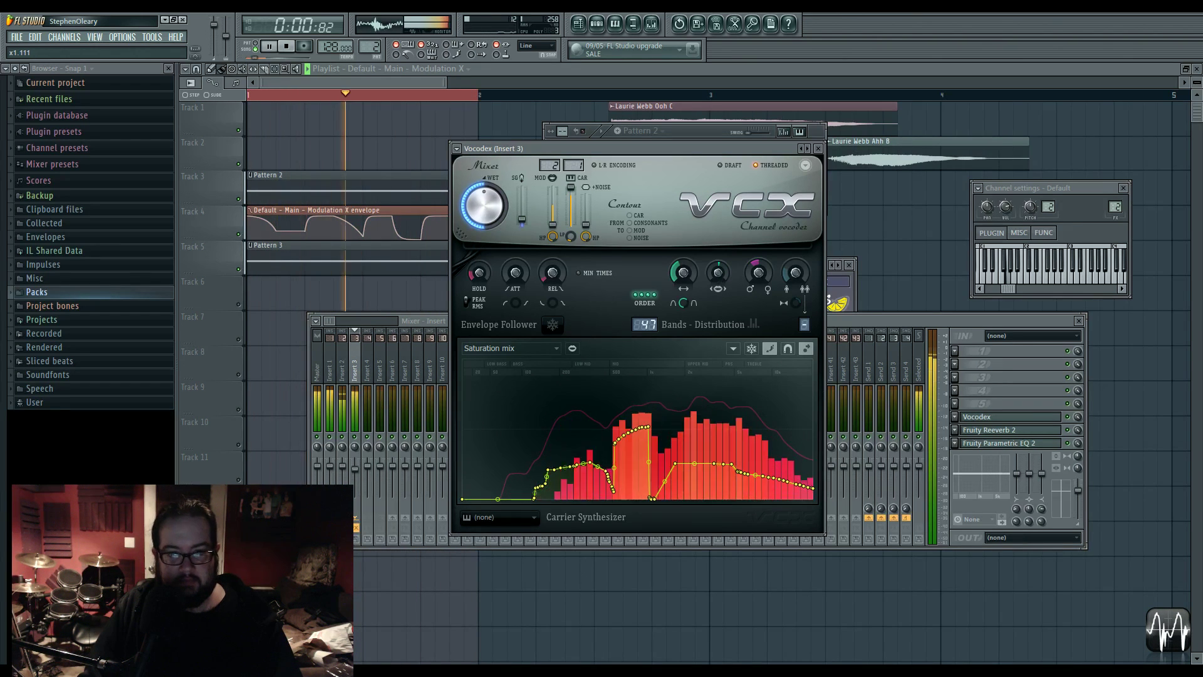
key(space)
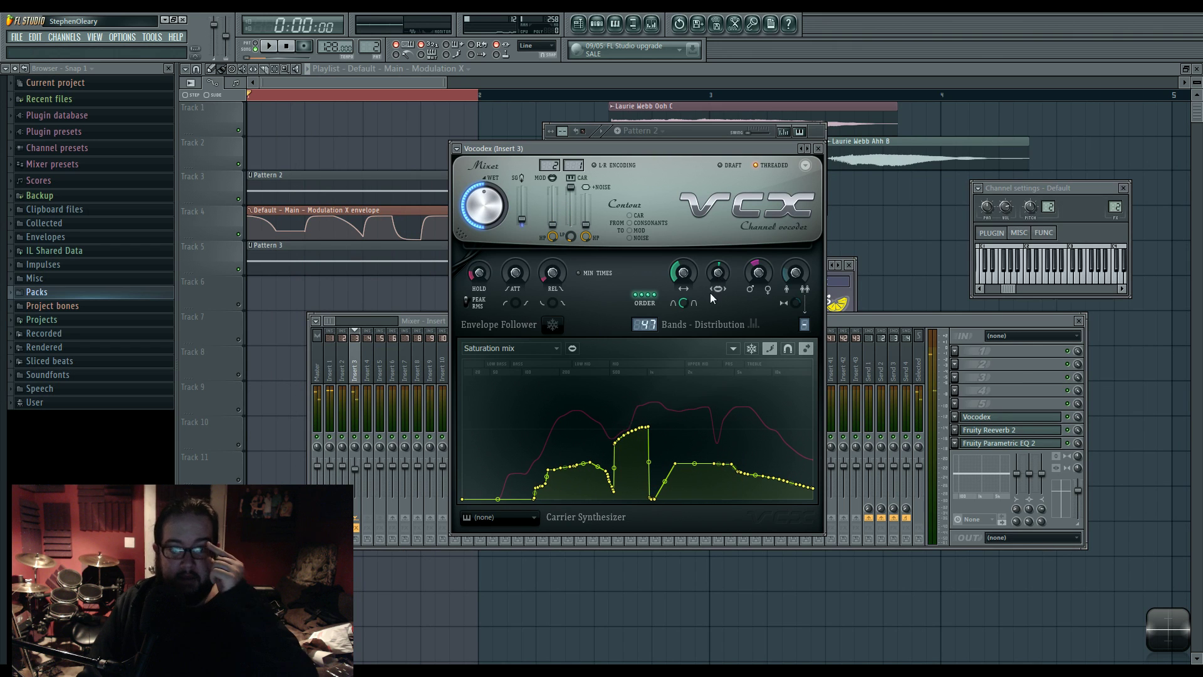
Step: View the editor target choices for Vocodex's band graph, keeping Saturation mix selected
click(535, 348)
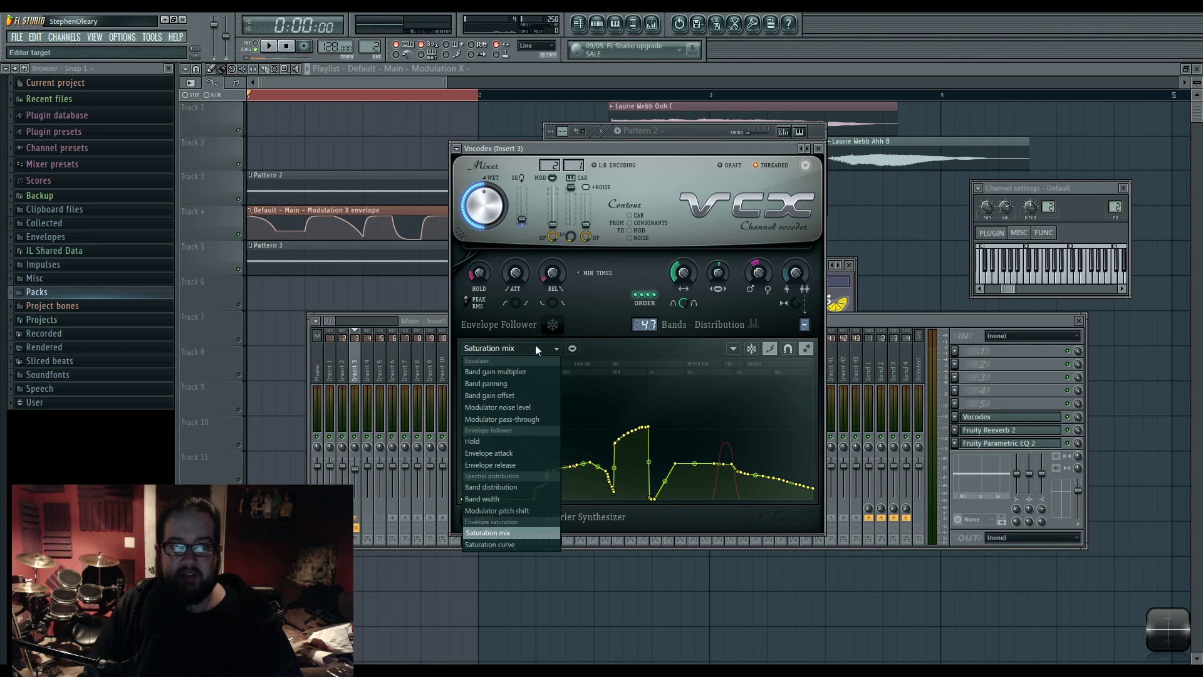
click(536, 348)
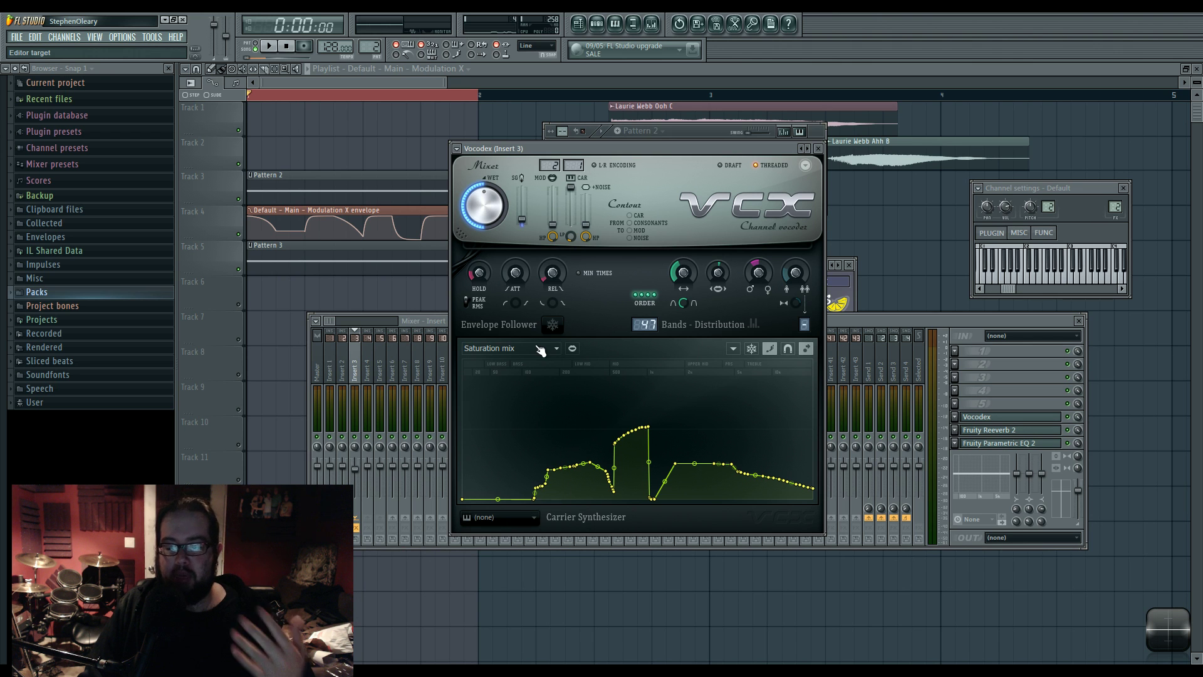
Step: Switch Vocodex's band graph to Band gain multiplier and redraw the gain curve over the upper bands during playback
click(536, 348)
click(533, 373)
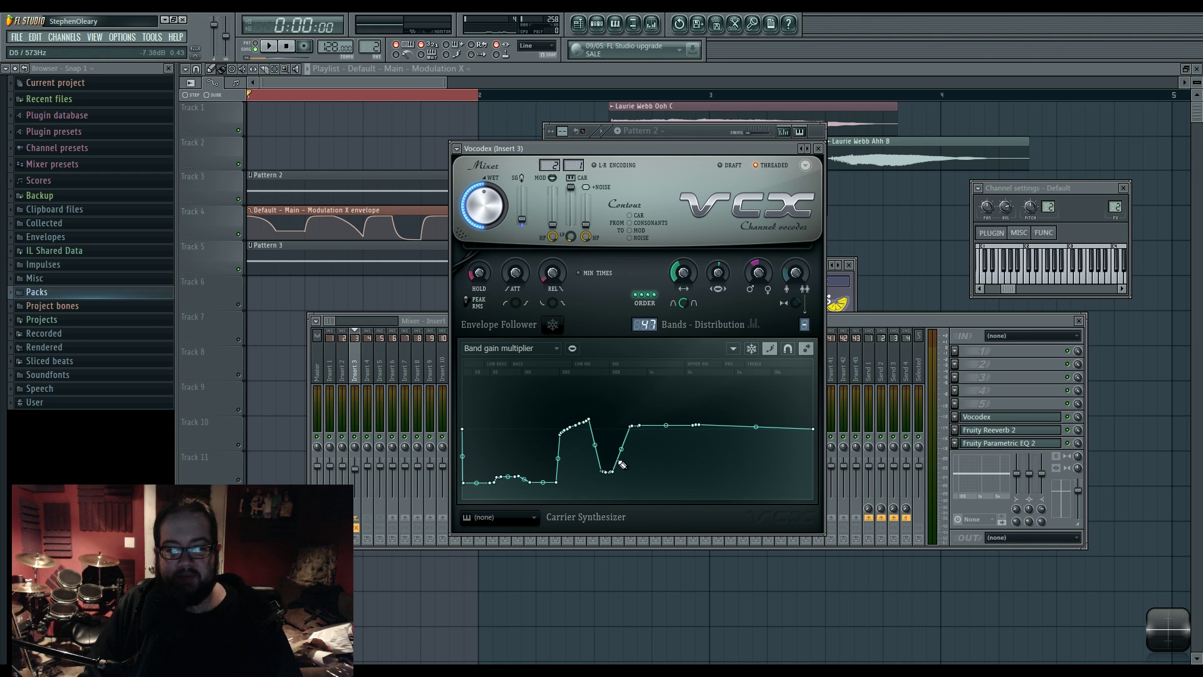
key(space)
mouse_move(628, 489)
mouse_down()
mouse_move(629, 432)
mouse_move(653, 491)
mouse_move(749, 501)
mouse_move(666, 435)
mouse_move(808, 429)
mouse_move(704, 426)
mouse_move(618, 443)
mouse_move(634, 444)
mouse_up()
key(space)
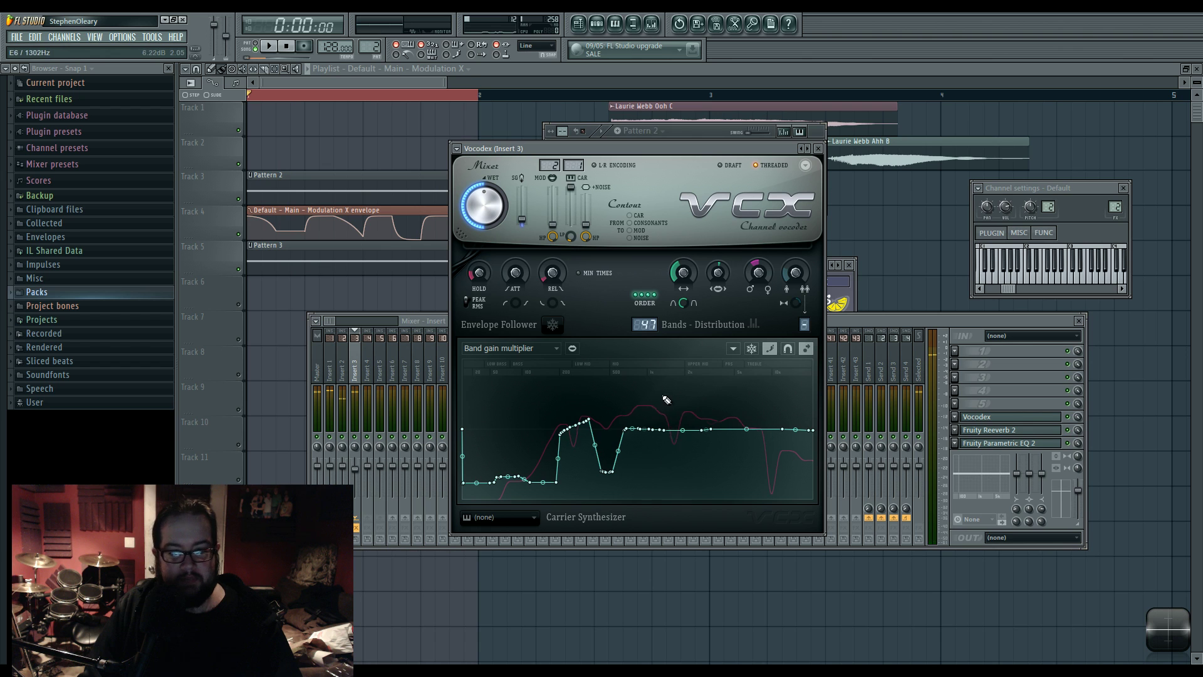
Step: Flatten the band gain multiplier curve along the centre line across the upper bands
click(776, 353)
mouse_move(625, 415)
mouse_down()
mouse_move(629, 400)
mouse_move(653, 415)
mouse_move(750, 419)
mouse_move(634, 408)
mouse_move(676, 422)
mouse_move(783, 419)
mouse_up()
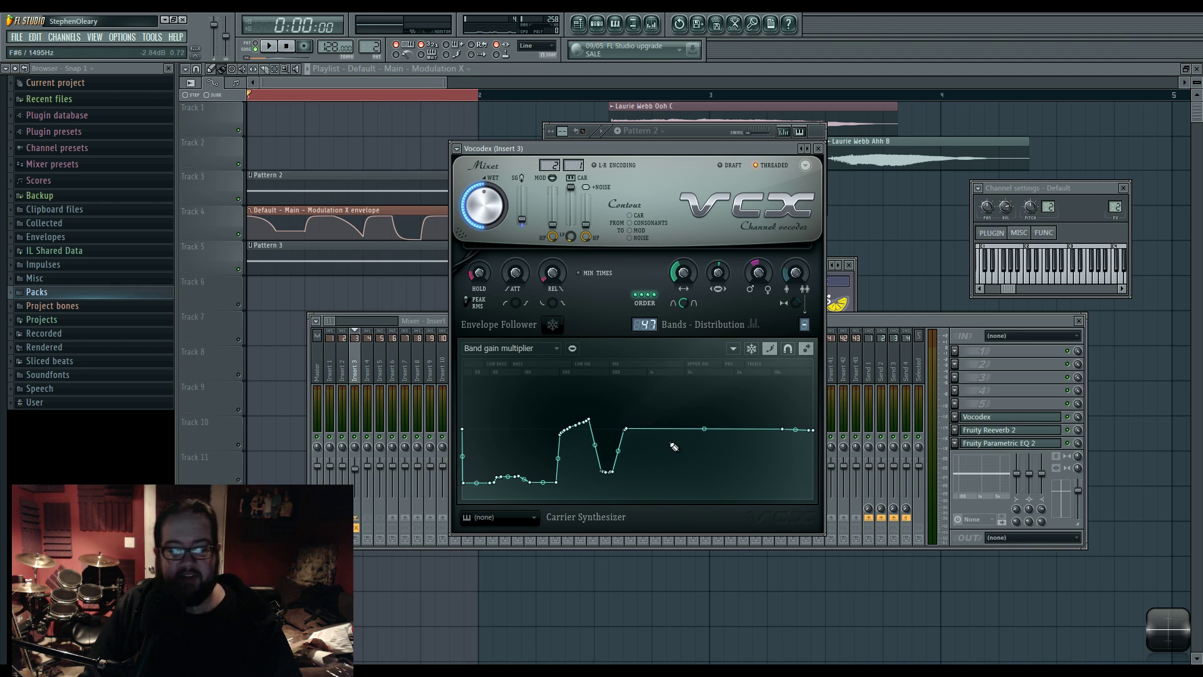
click(539, 349)
click(544, 351)
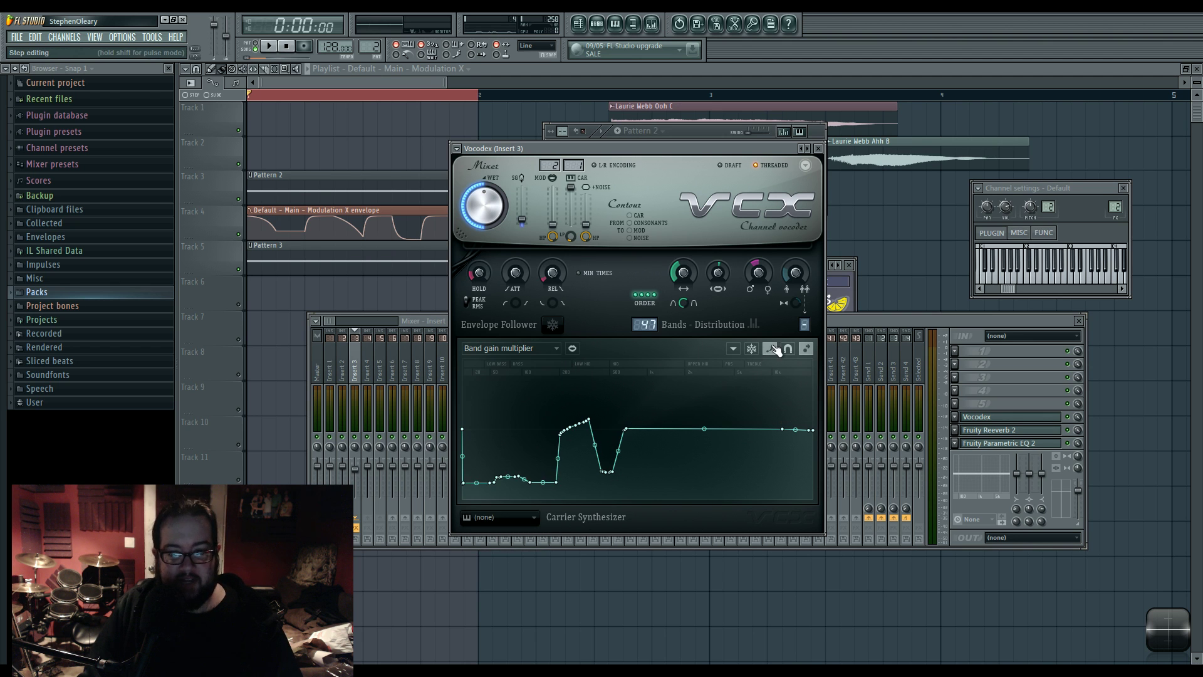
mouse_move(653, 408)
mouse_down()
mouse_move(712, 449)
mouse_move(660, 409)
mouse_up()
right_click(661, 408)
click(677, 422)
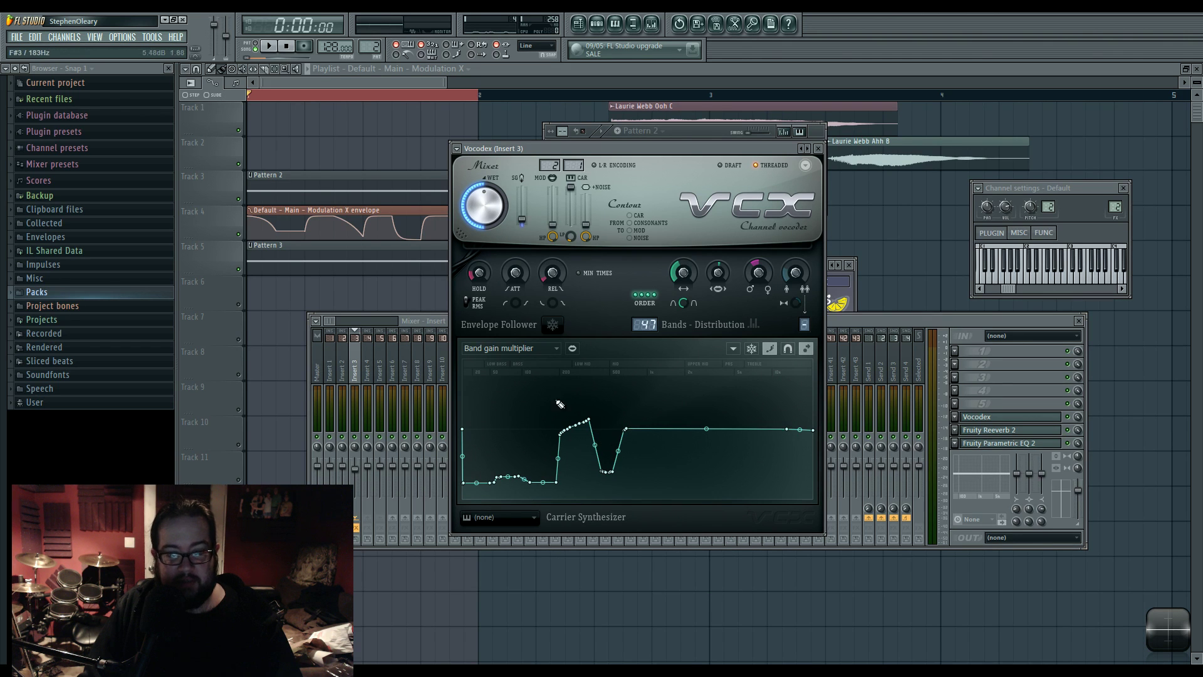
Step: View the Band panning, Band gain offset and Hold graphs in Vocodex
click(513, 349)
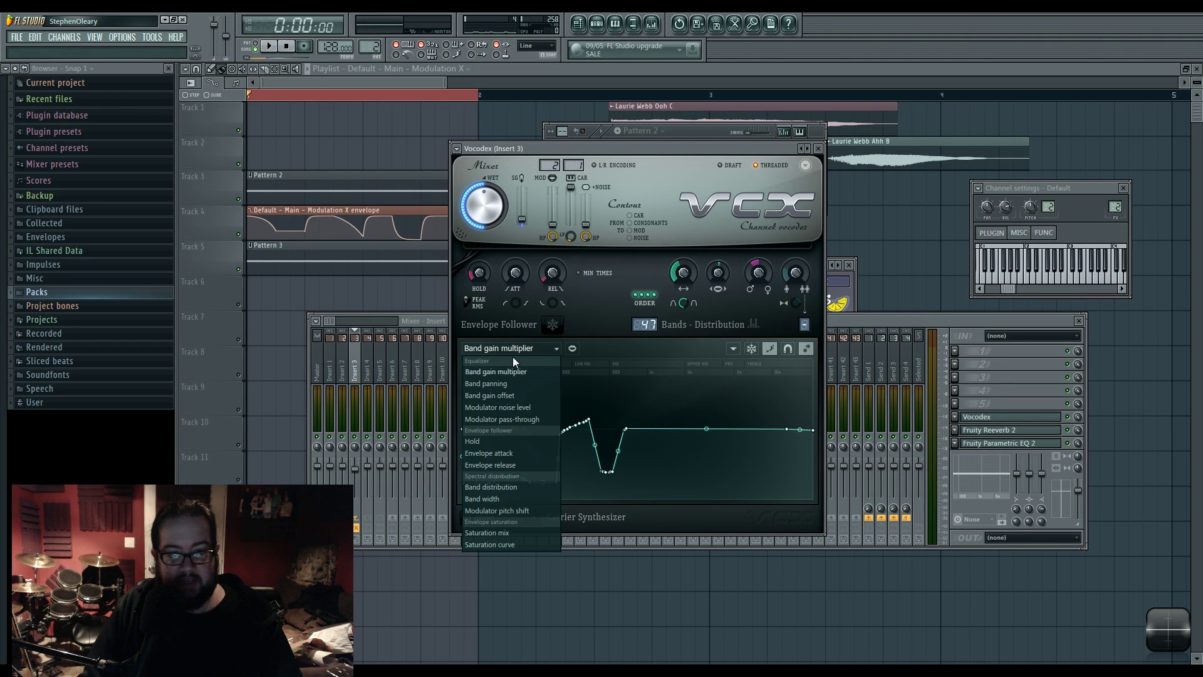
click(548, 383)
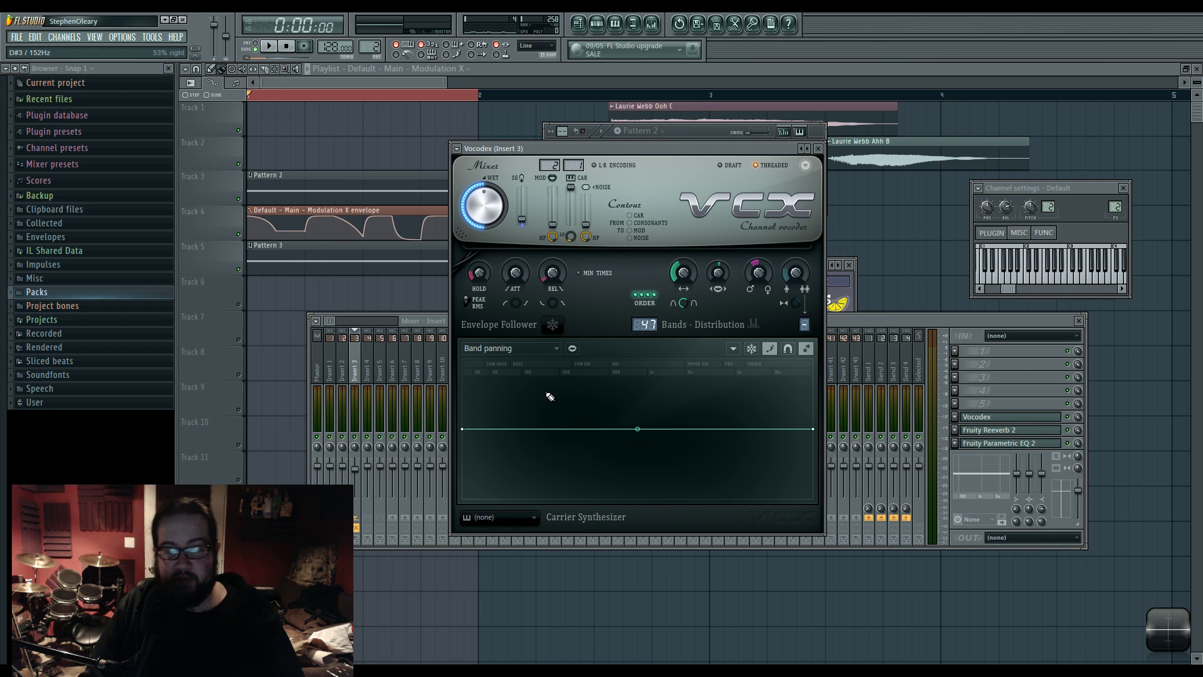
click(543, 348)
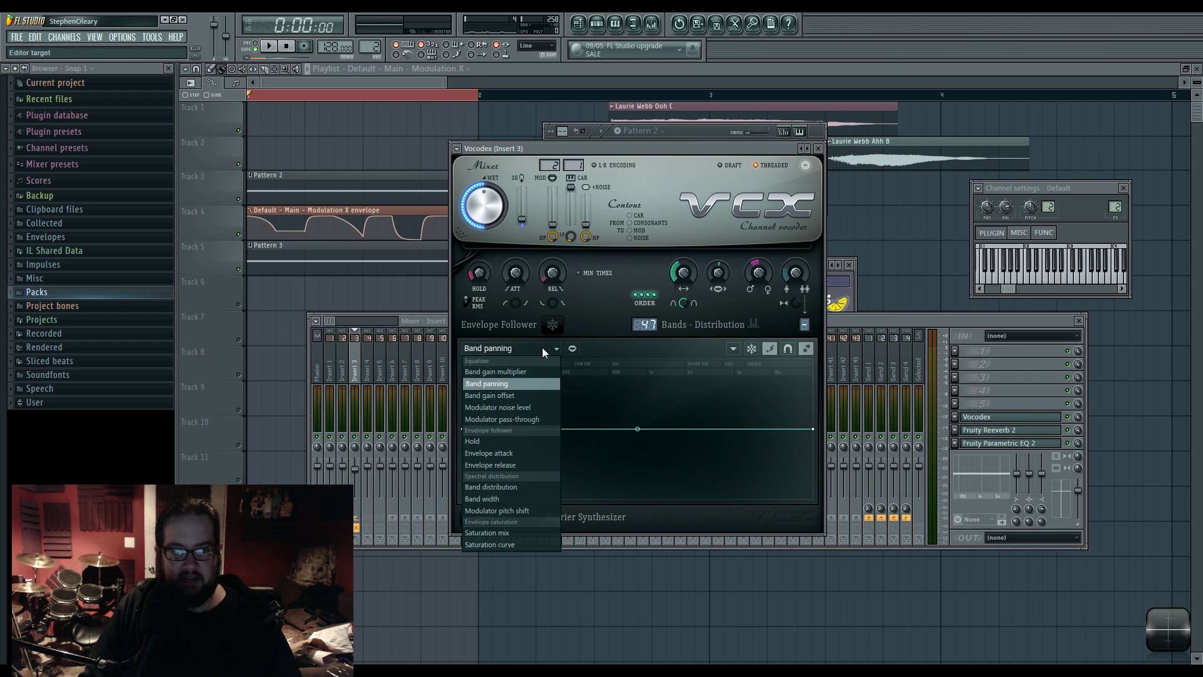
click(529, 393)
click(542, 348)
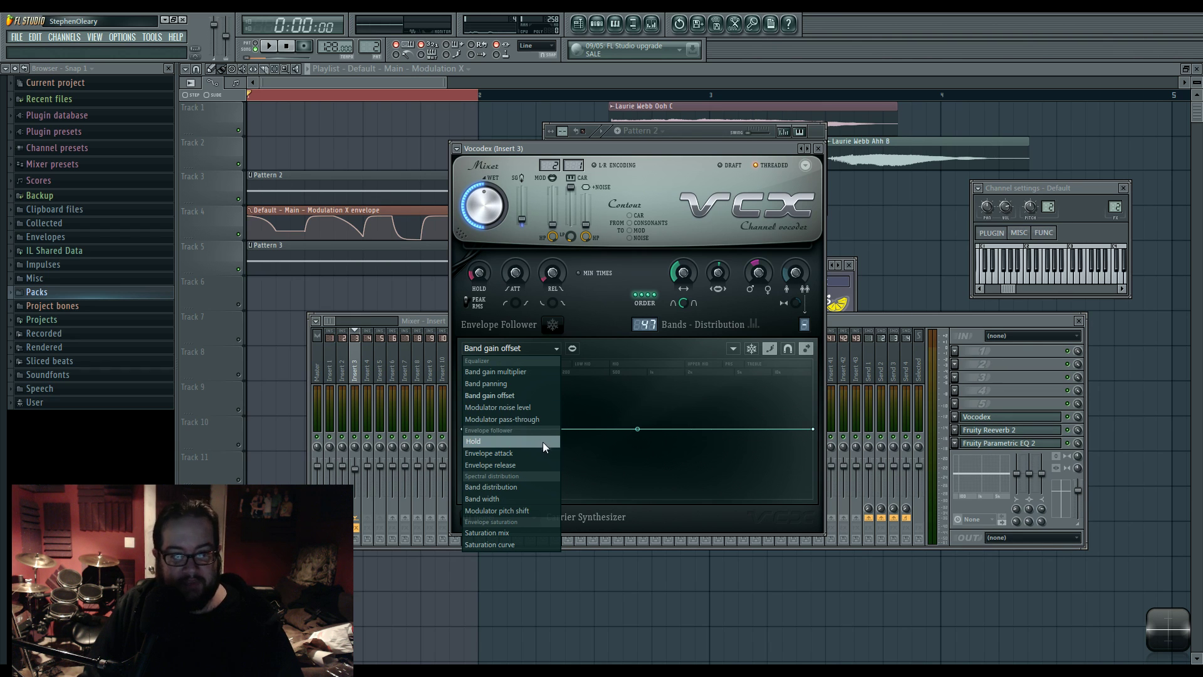
click(592, 385)
click(511, 348)
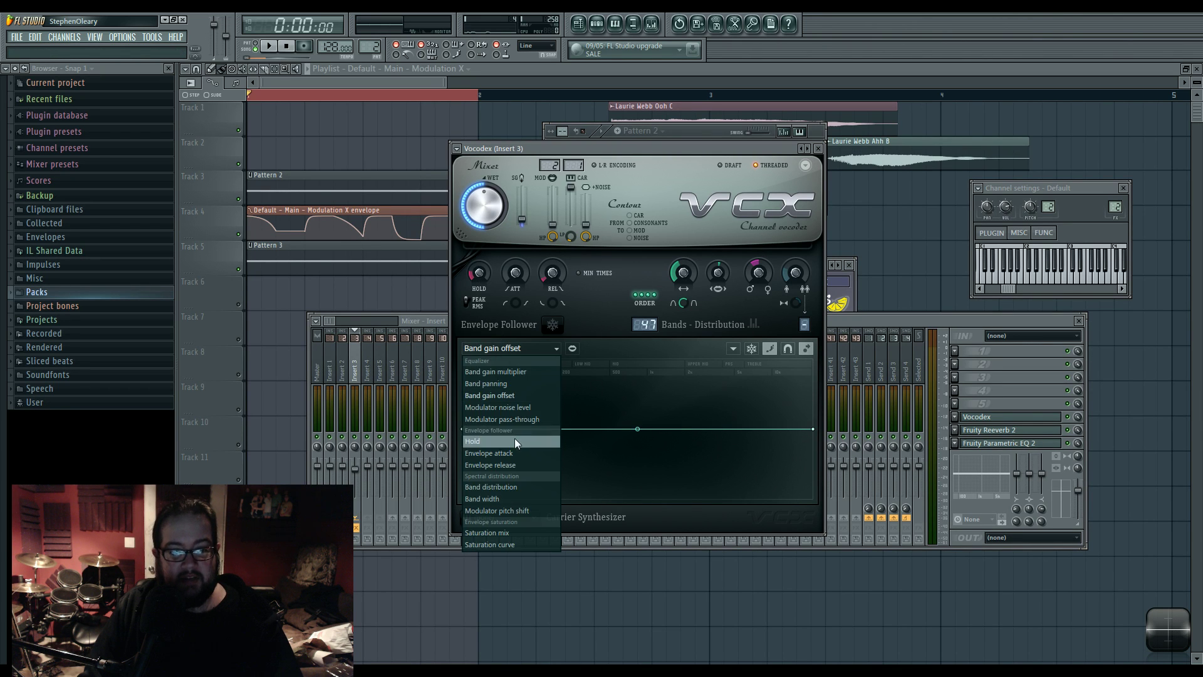
click(514, 438)
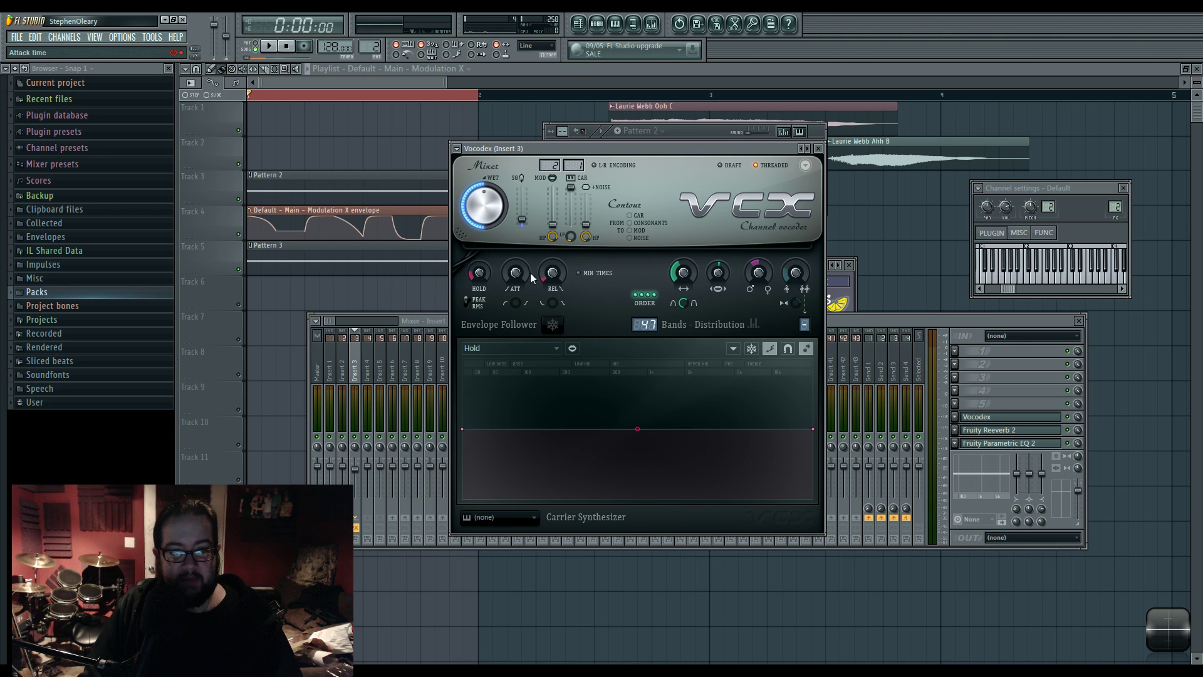
Step: Switch the band graph to Envelope attack and try reshaping the curve at its high and low ends
click(526, 346)
click(530, 456)
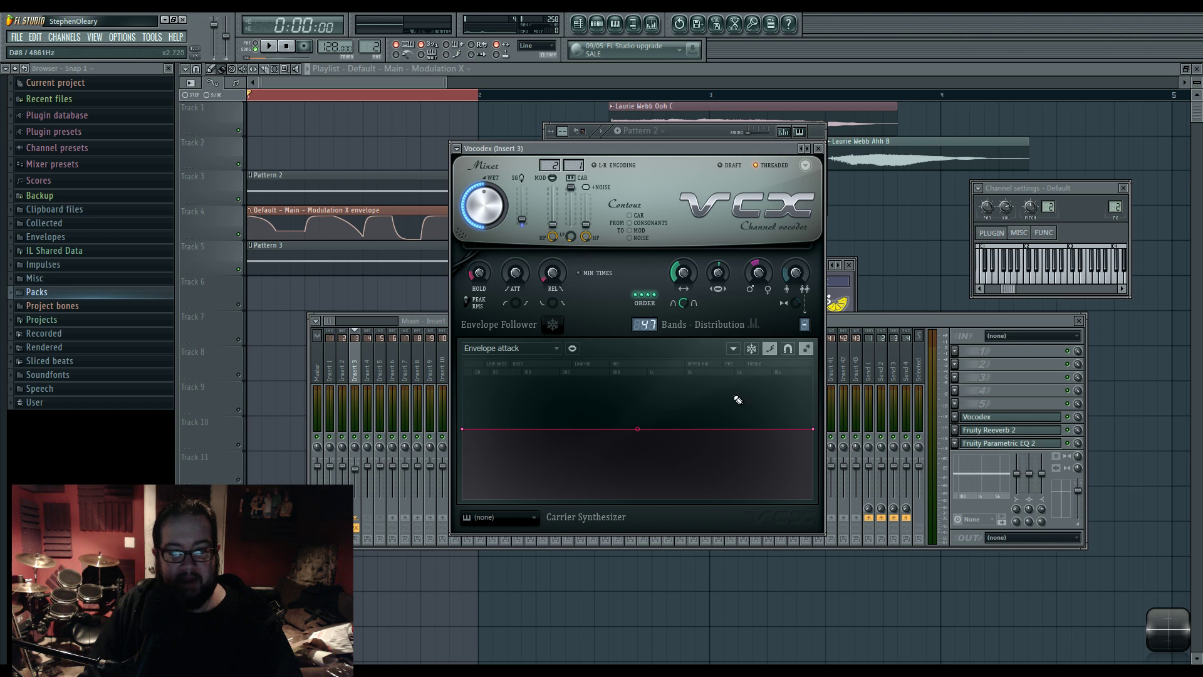
drag(737, 399, 784, 379)
mouse_move(506, 419)
mouse_down()
mouse_move(804, 430)
mouse_move(449, 434)
mouse_up()
Step: Try a strongly uneven Envelope release curve during playback, and straighten it to a nearly level line around the centre
click(527, 348)
click(550, 465)
mouse_move(697, 396)
mouse_down()
mouse_move(813, 368)
mouse_move(727, 375)
mouse_move(696, 360)
mouse_move(498, 474)
mouse_move(496, 497)
mouse_move(617, 510)
mouse_up()
key(space)
mouse_move(537, 395)
mouse_down()
mouse_move(629, 355)
mouse_move(620, 413)
mouse_move(634, 483)
mouse_move(650, 480)
mouse_up()
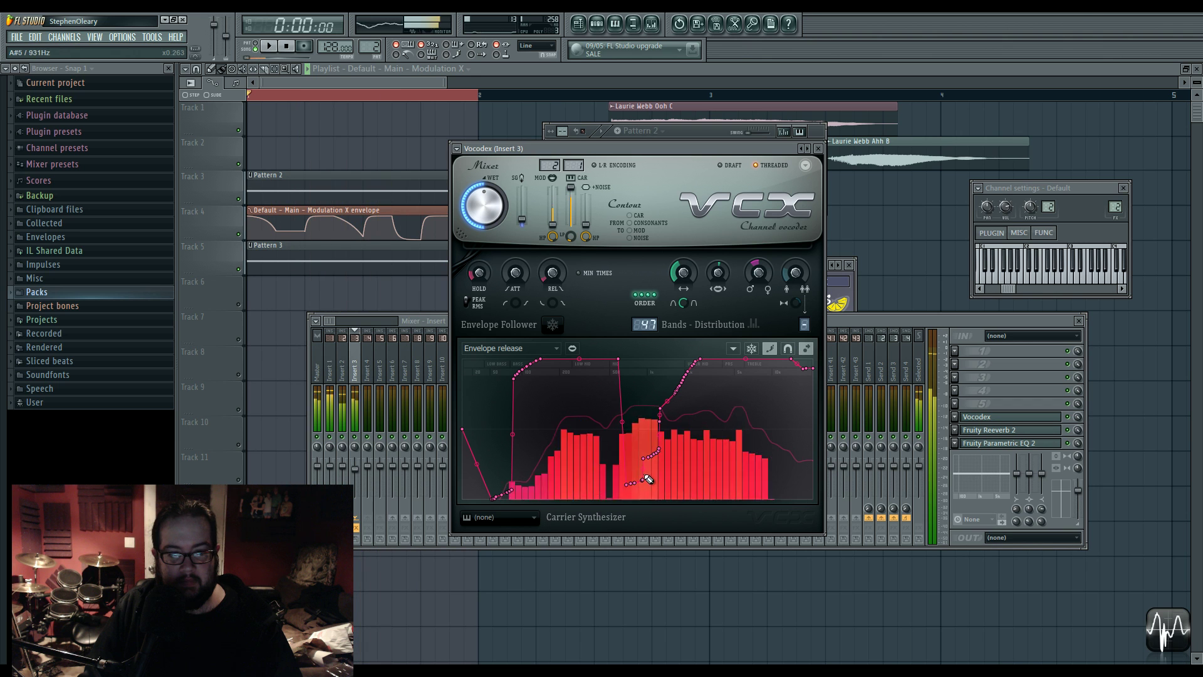
key(space)
drag(462, 431, 841, 430)
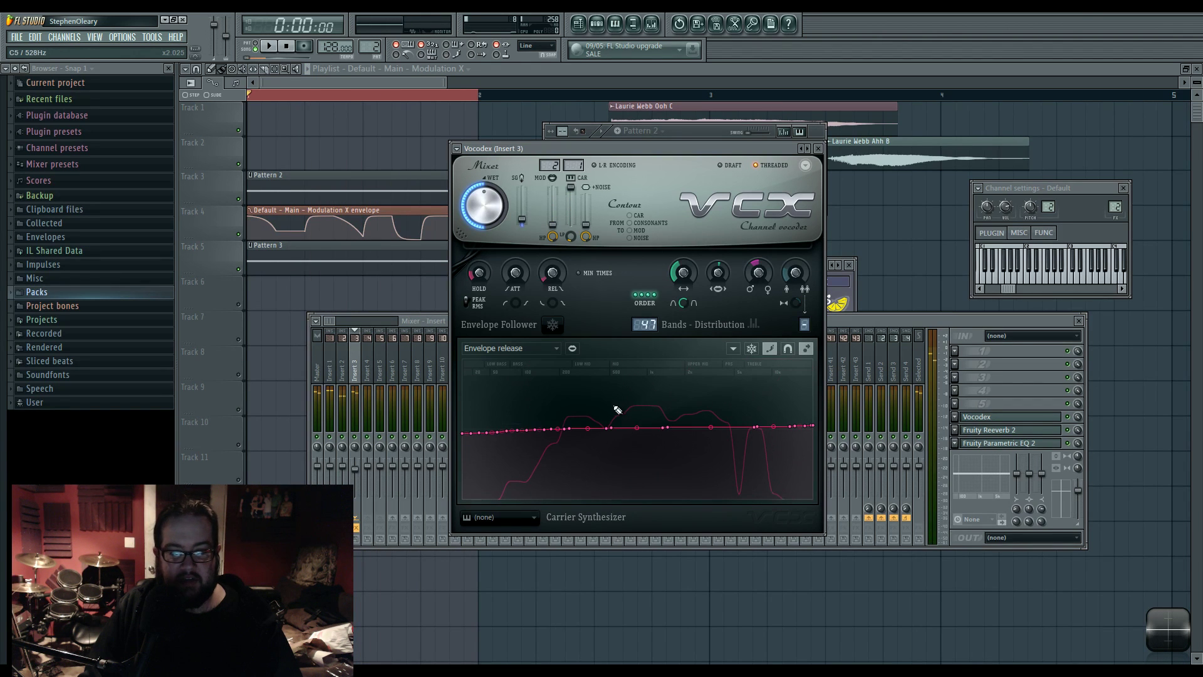
drag(530, 439, 895, 431)
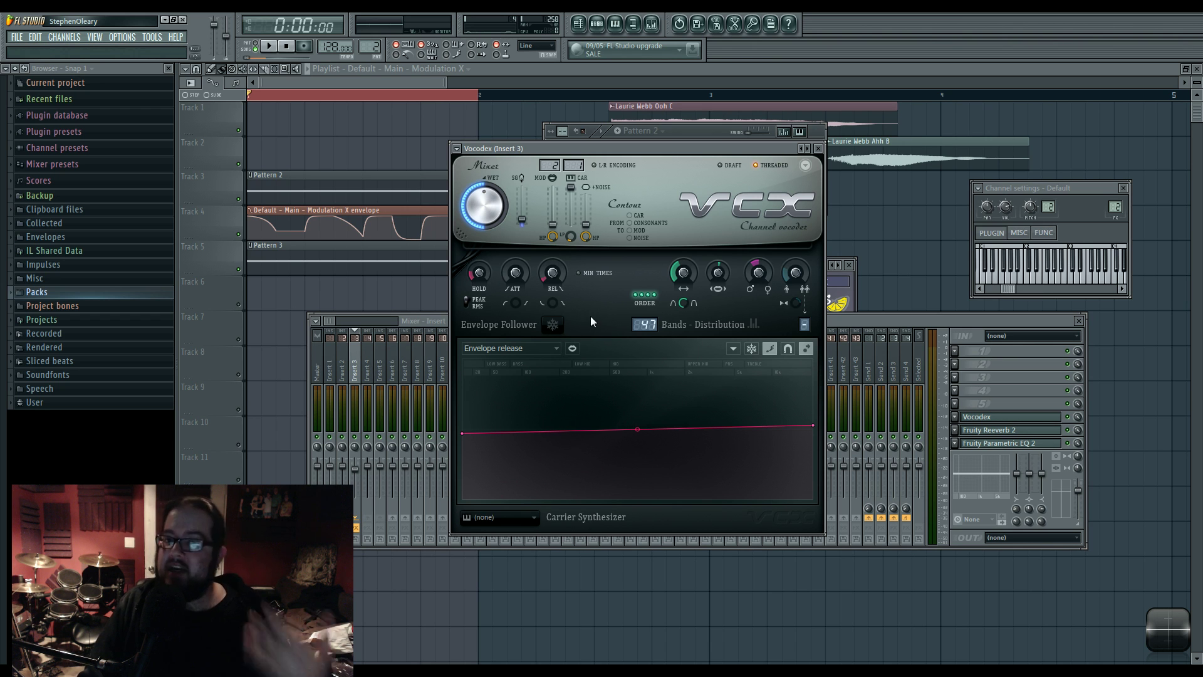
Step: Try an envelope follower release time of 2000 ms during playback, and settle on 2.45 ms
click(548, 347)
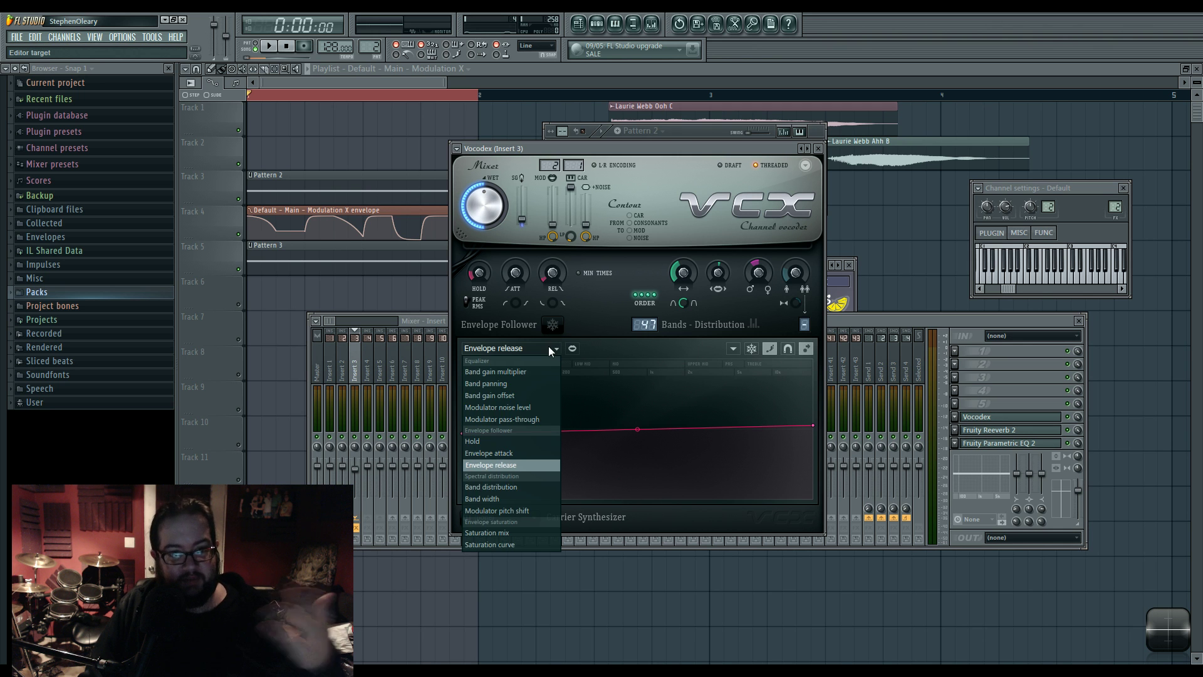
click(546, 282)
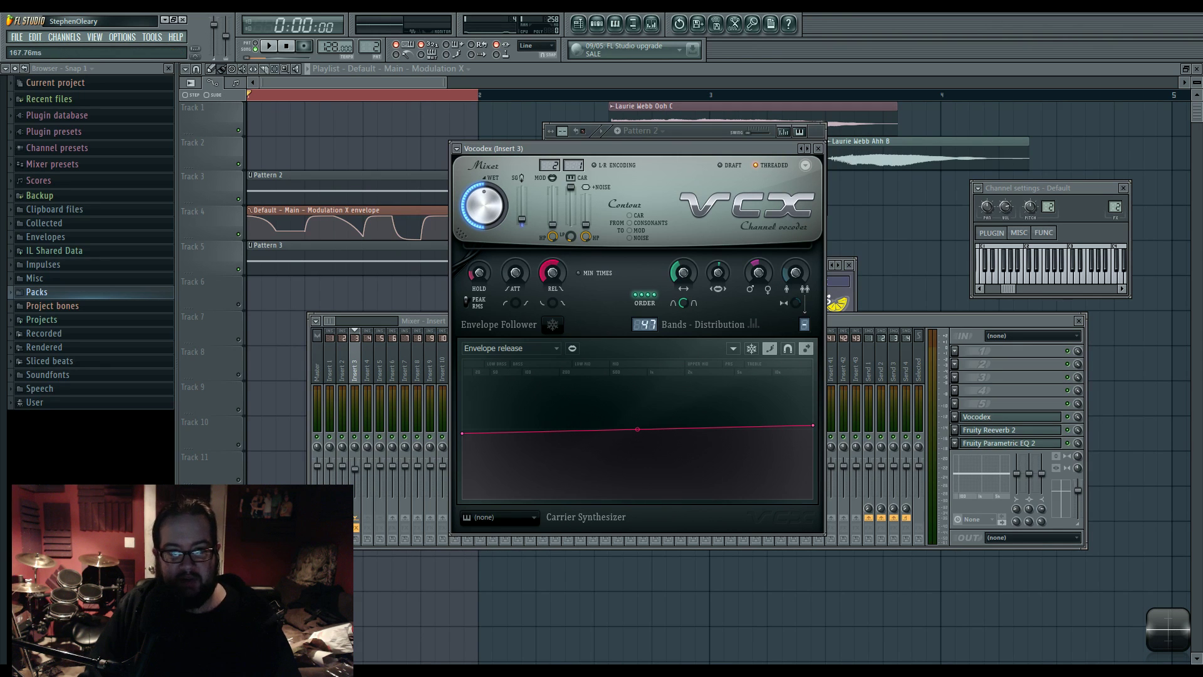
key(space)
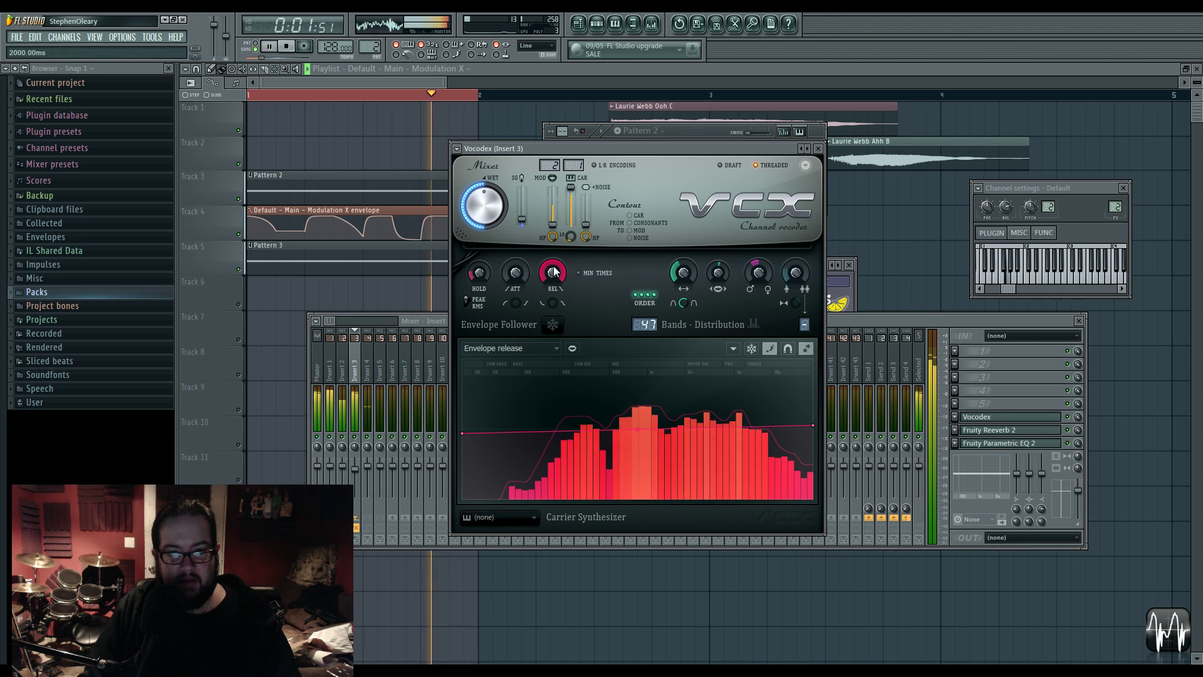
drag(554, 270, 554, 313)
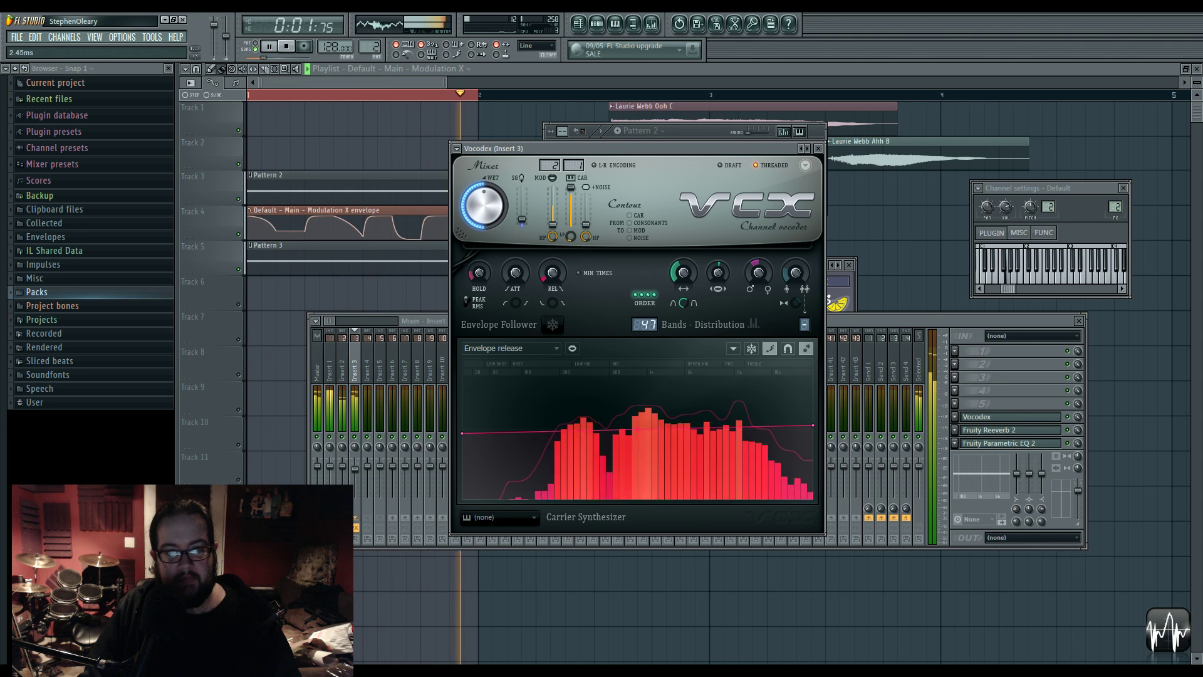
key(space)
Step: View the Band distribution graph and the Band width graph, auditioning the loop with the current band widths
click(520, 347)
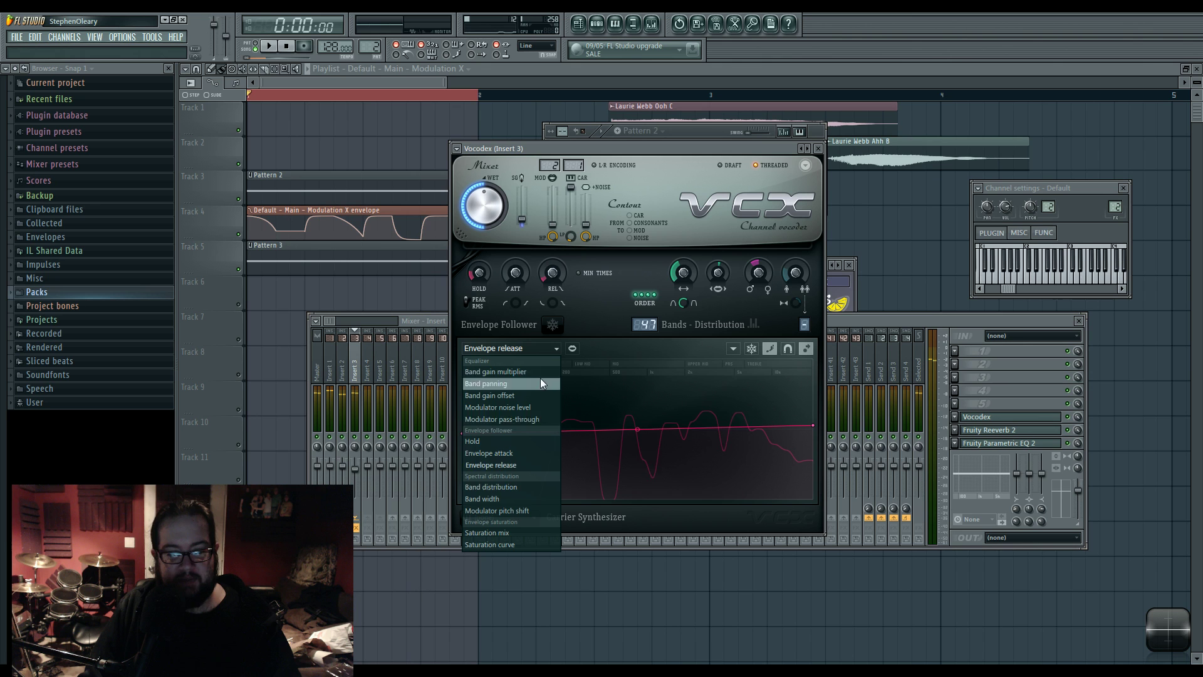
click(539, 487)
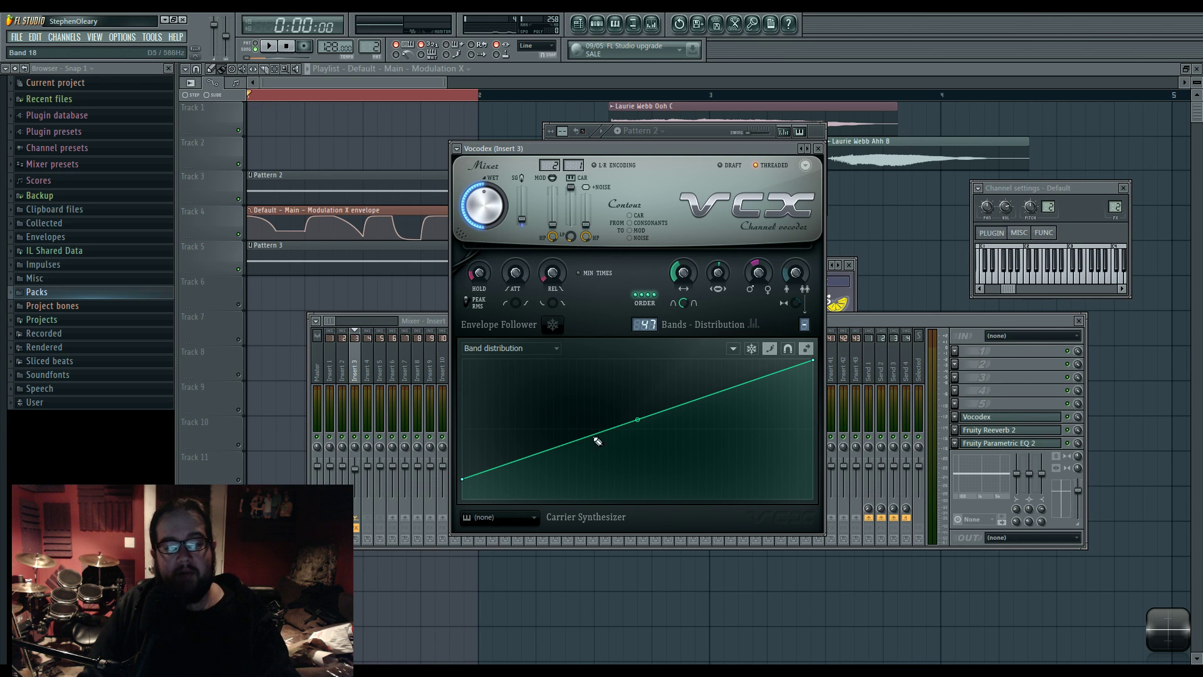
click(531, 345)
click(522, 499)
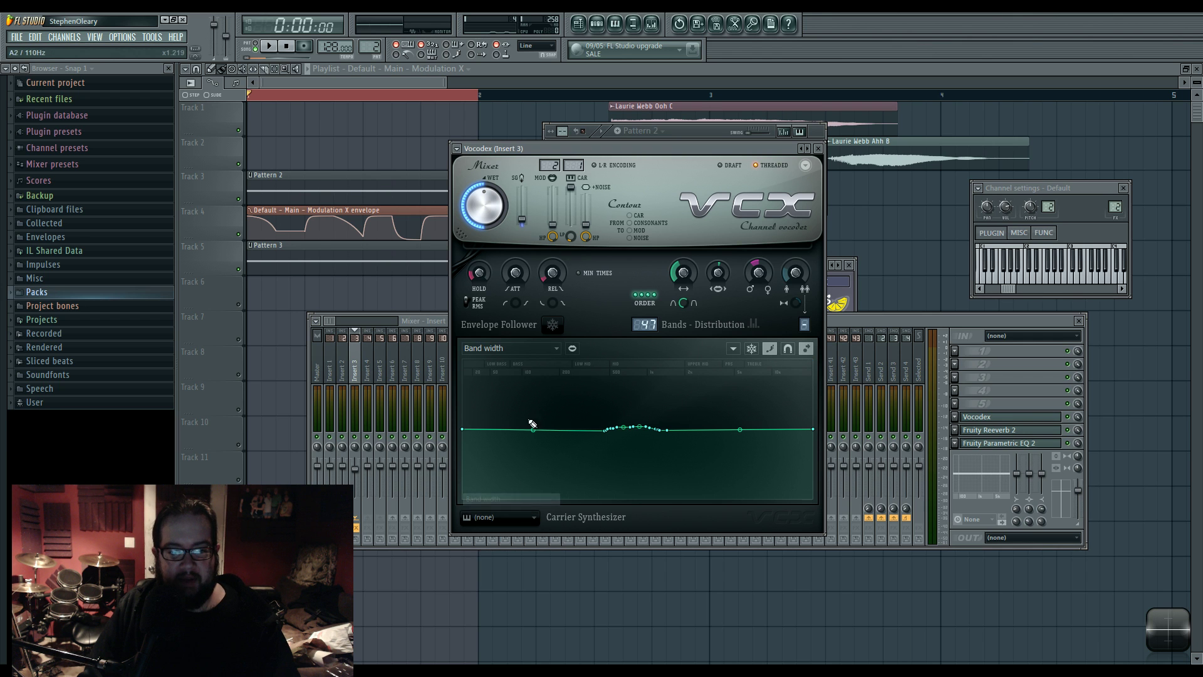
key(space)
key(space)
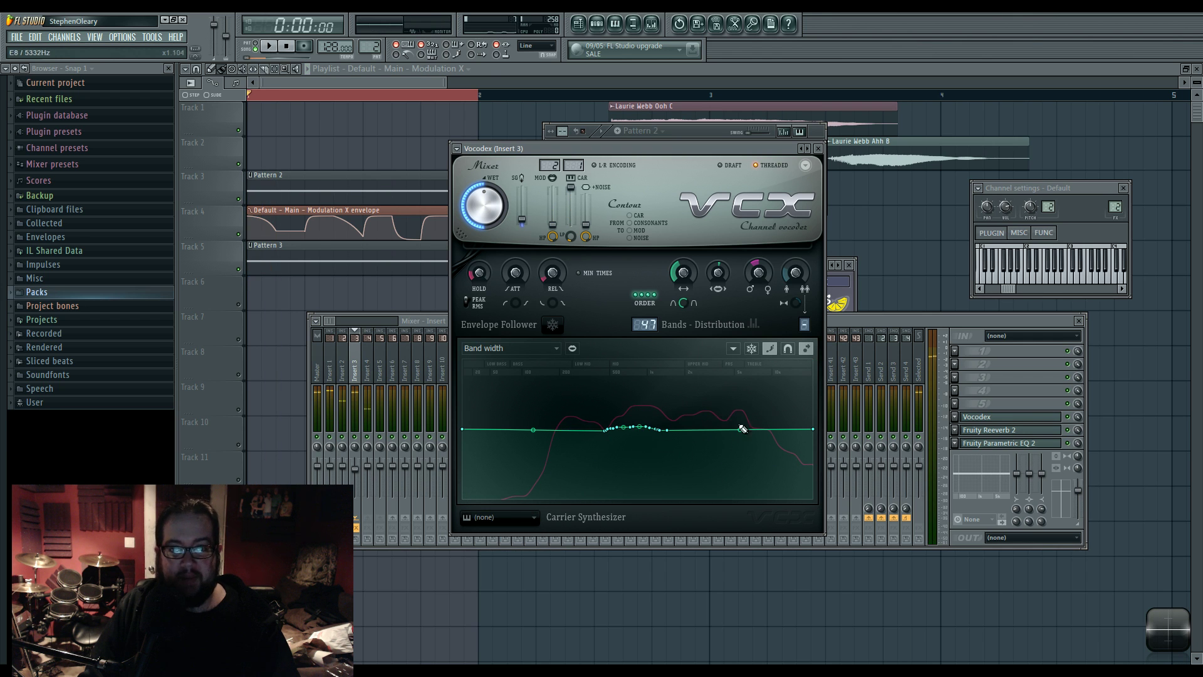
Step: Reshape the Band width curve during playback, leaving it near the centre line with a low hump over the middle bands
key(space)
mouse_move(743, 428)
mouse_down()
mouse_move(717, 397)
mouse_move(634, 408)
mouse_move(637, 392)
mouse_move(666, 376)
mouse_move(662, 388)
mouse_move(708, 439)
mouse_move(812, 439)
mouse_up()
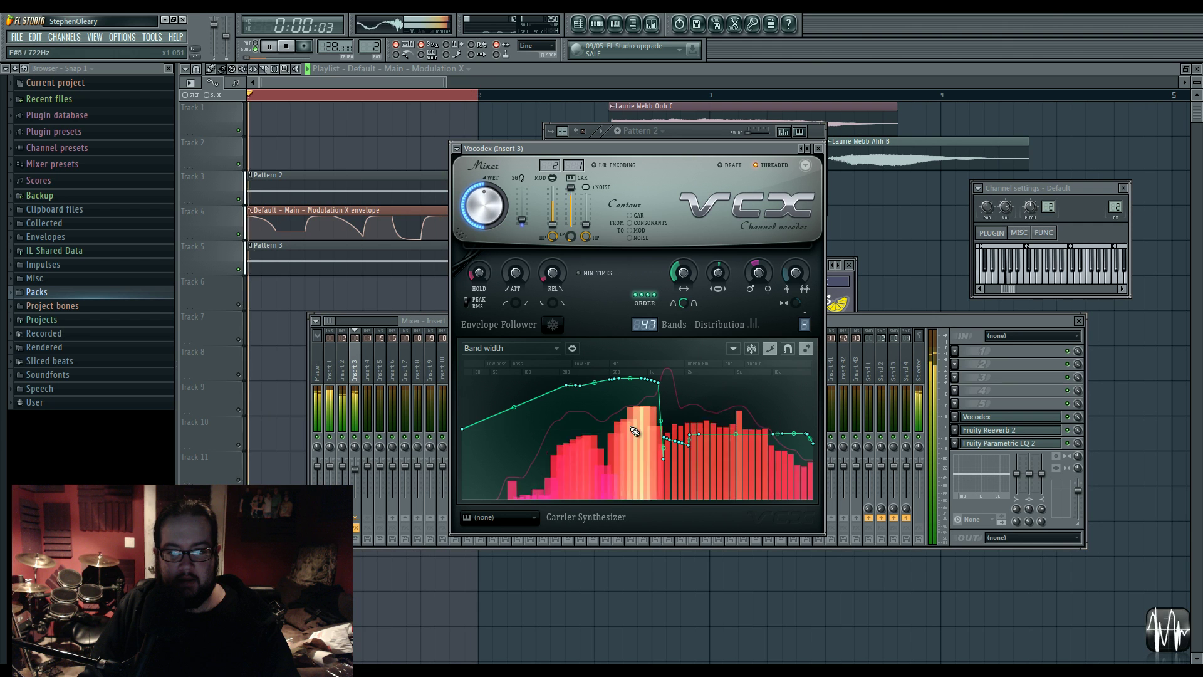
mouse_move(634, 431)
mouse_down()
mouse_move(690, 412)
mouse_move(527, 434)
mouse_move(825, 430)
mouse_move(654, 424)
mouse_up()
key(space)
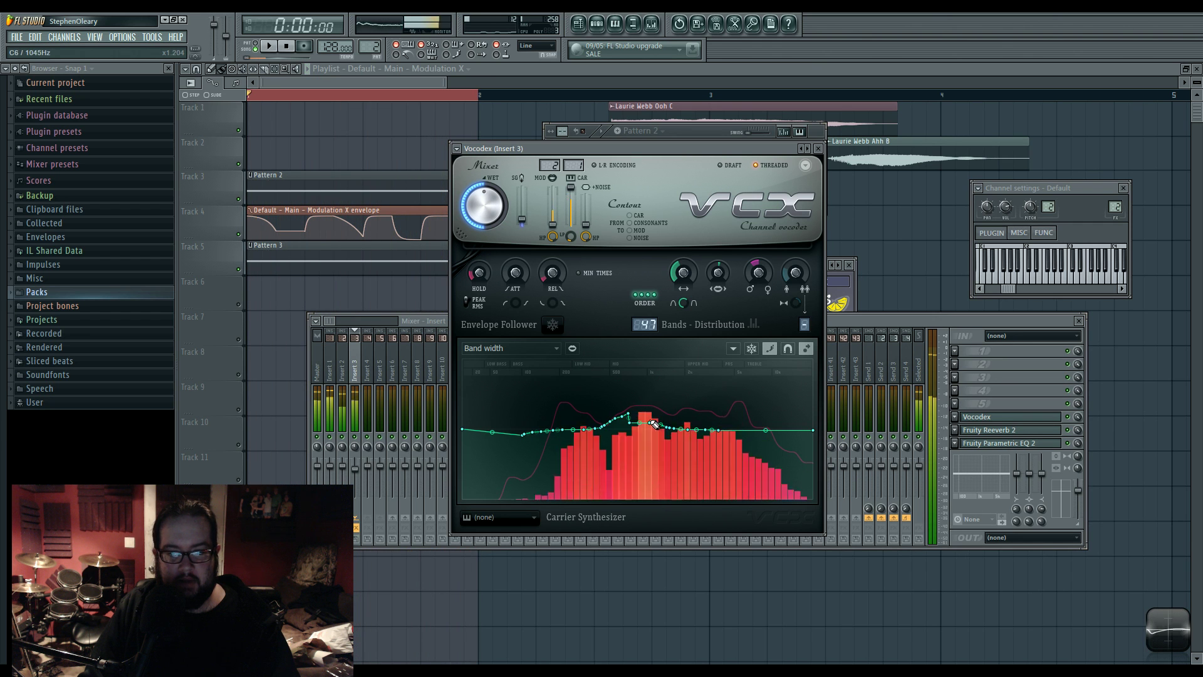
Step: Redraw the Modulator pitch shift curve during playback, dipping slightly below centre in the middle bands and rising steeply to maximum in the highest bands
click(515, 348)
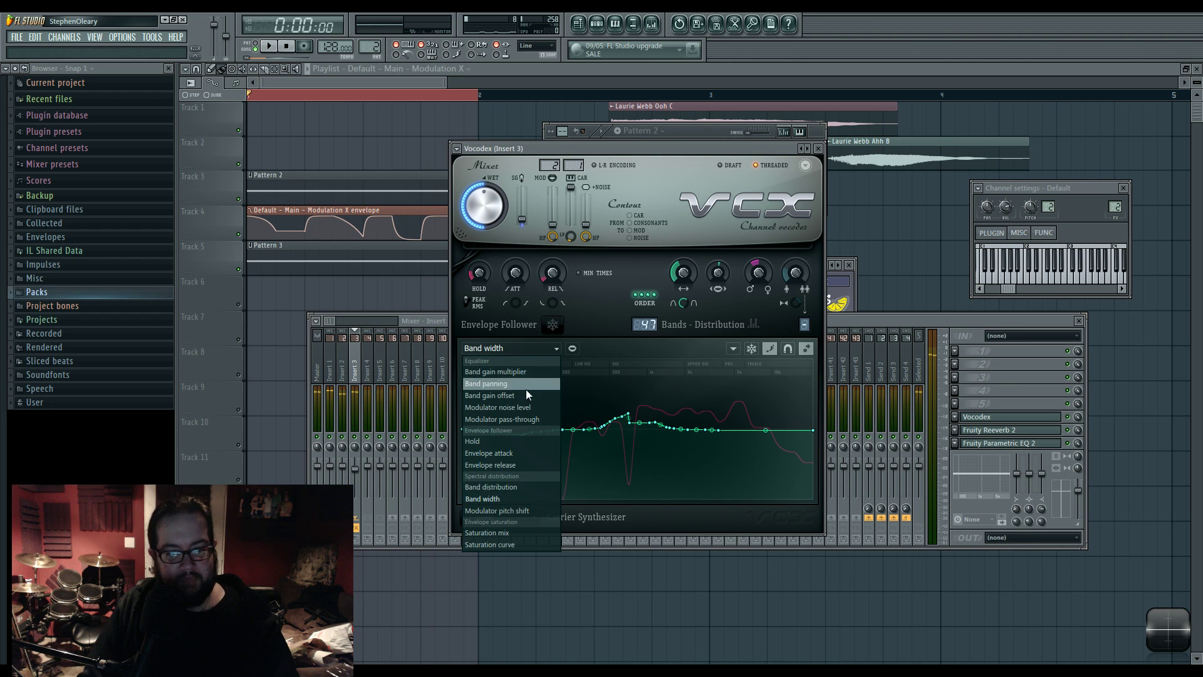
click(514, 510)
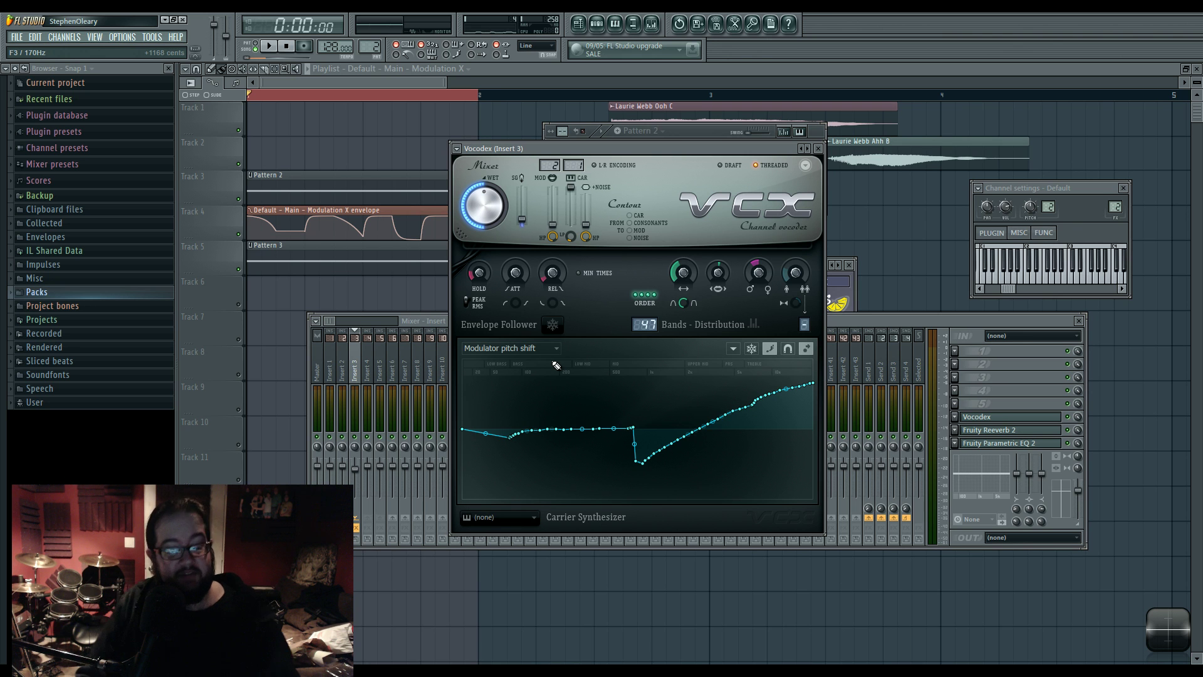
key(space)
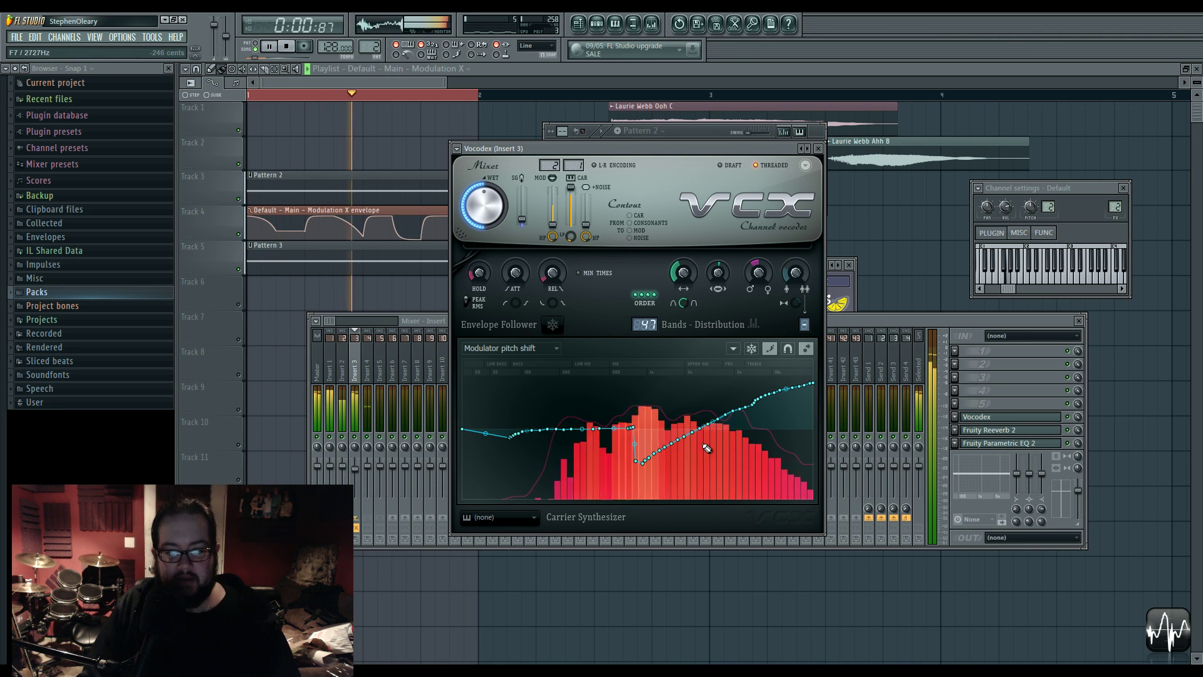
mouse_move(706, 449)
mouse_down()
mouse_move(612, 494)
mouse_move(733, 421)
mouse_move(721, 451)
mouse_move(814, 539)
mouse_move(487, 531)
mouse_move(593, 379)
mouse_up()
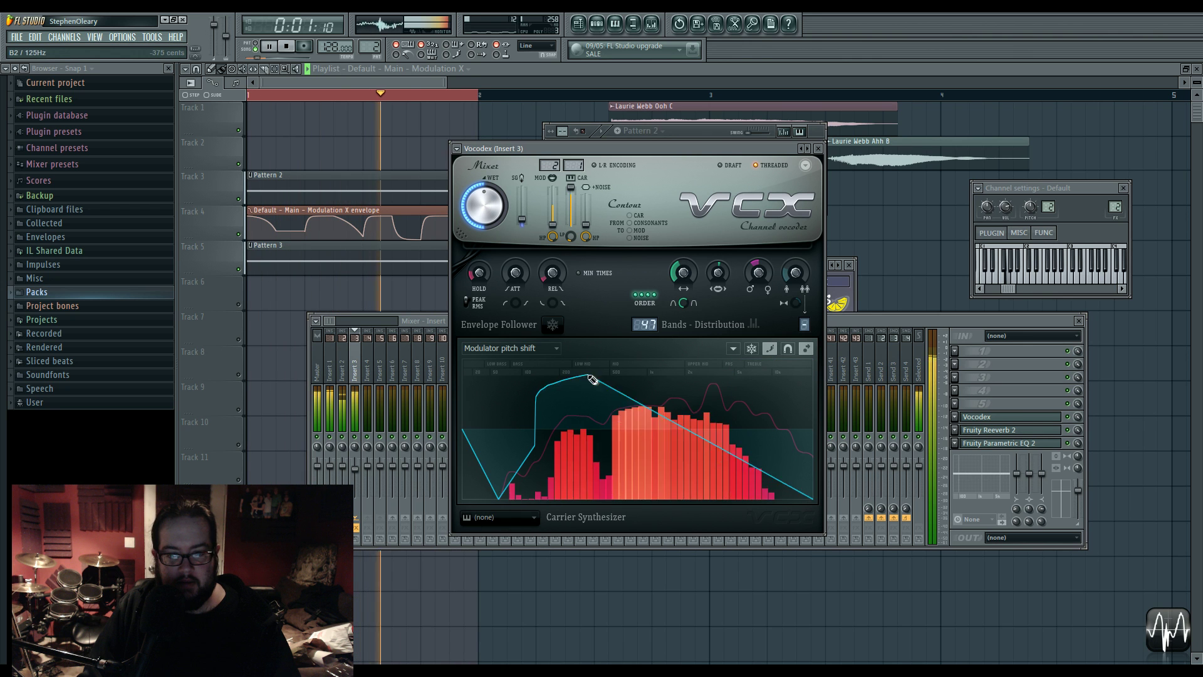
mouse_move(808, 420)
mouse_down()
mouse_move(526, 414)
mouse_move(789, 423)
mouse_move(461, 433)
mouse_move(532, 428)
mouse_move(627, 461)
mouse_move(785, 379)
mouse_up()
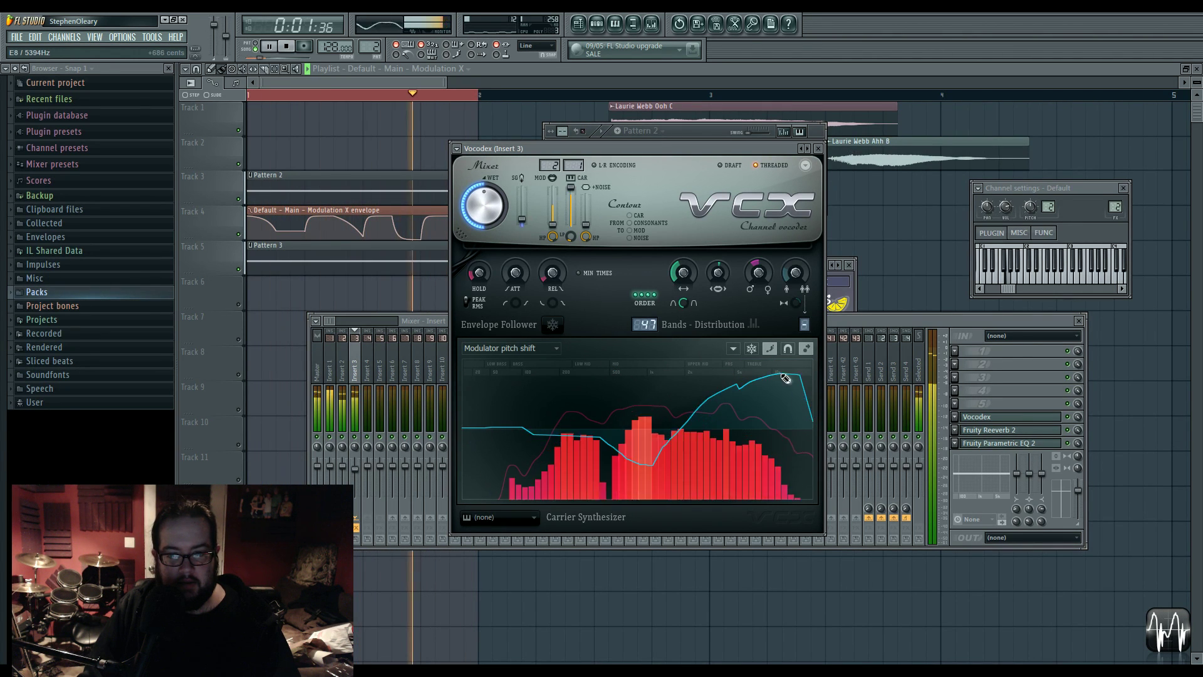
mouse_move(462, 428)
mouse_down()
mouse_move(581, 429)
mouse_move(727, 378)
mouse_move(812, 366)
mouse_up()
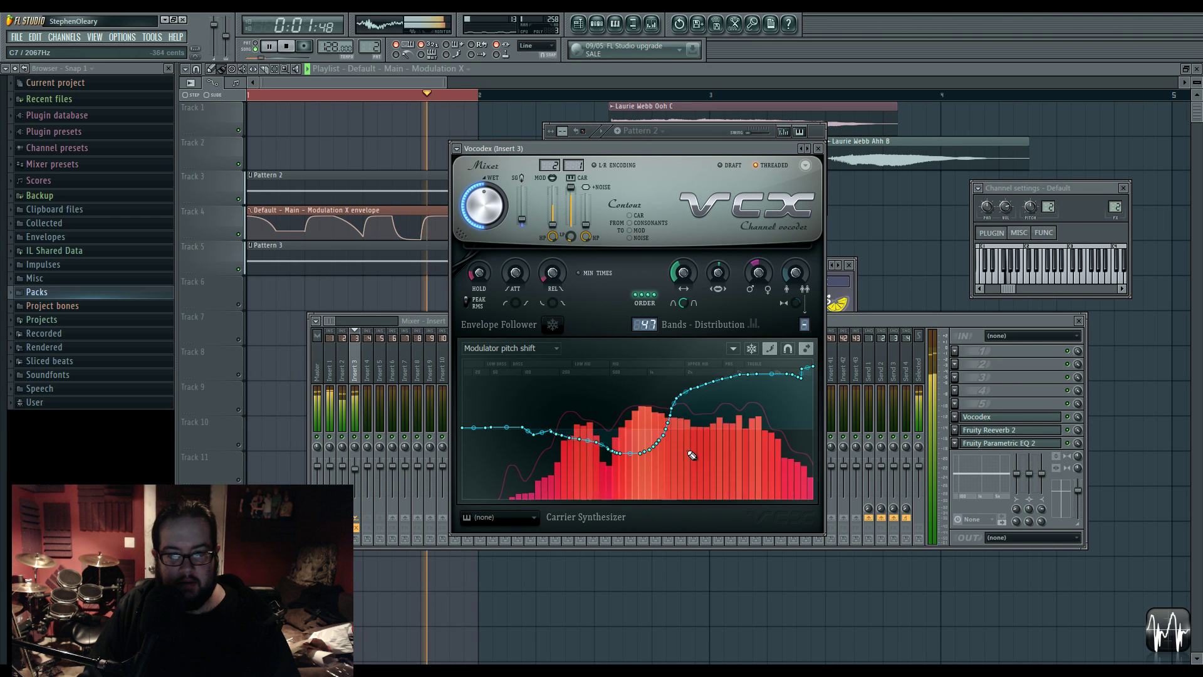
mouse_move(692, 456)
mouse_down()
mouse_move(739, 401)
mouse_move(809, 363)
mouse_move(670, 401)
mouse_move(620, 452)
mouse_move(777, 376)
mouse_move(771, 358)
mouse_move(612, 438)
mouse_up()
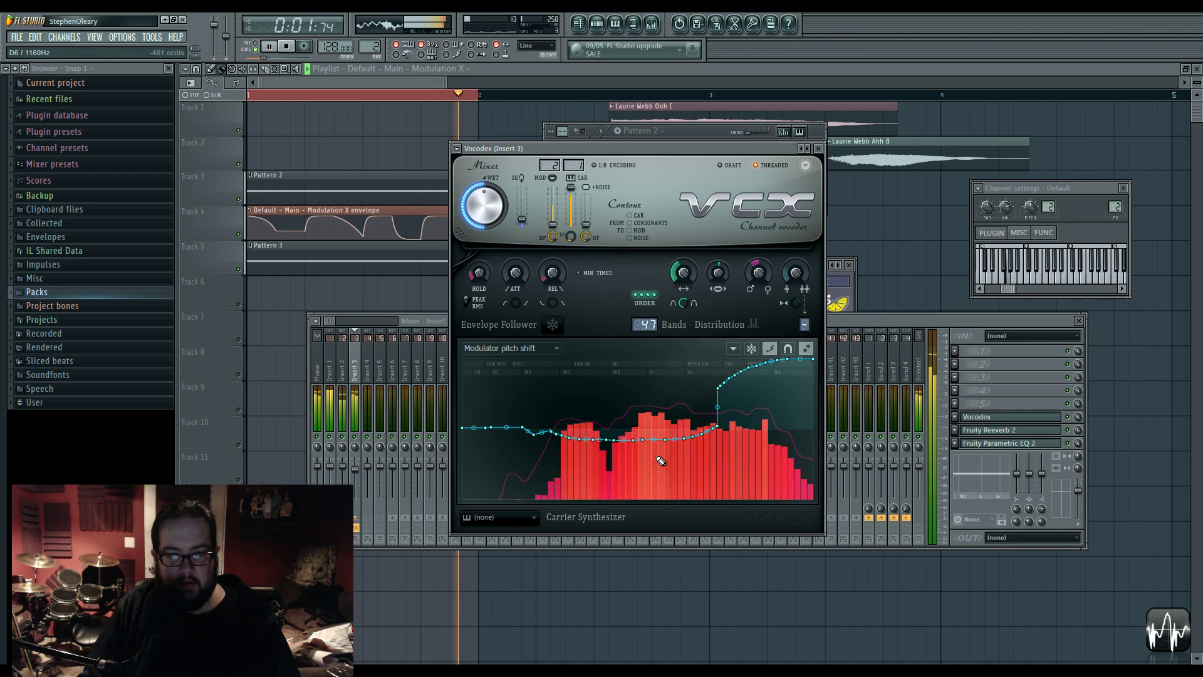
key(space)
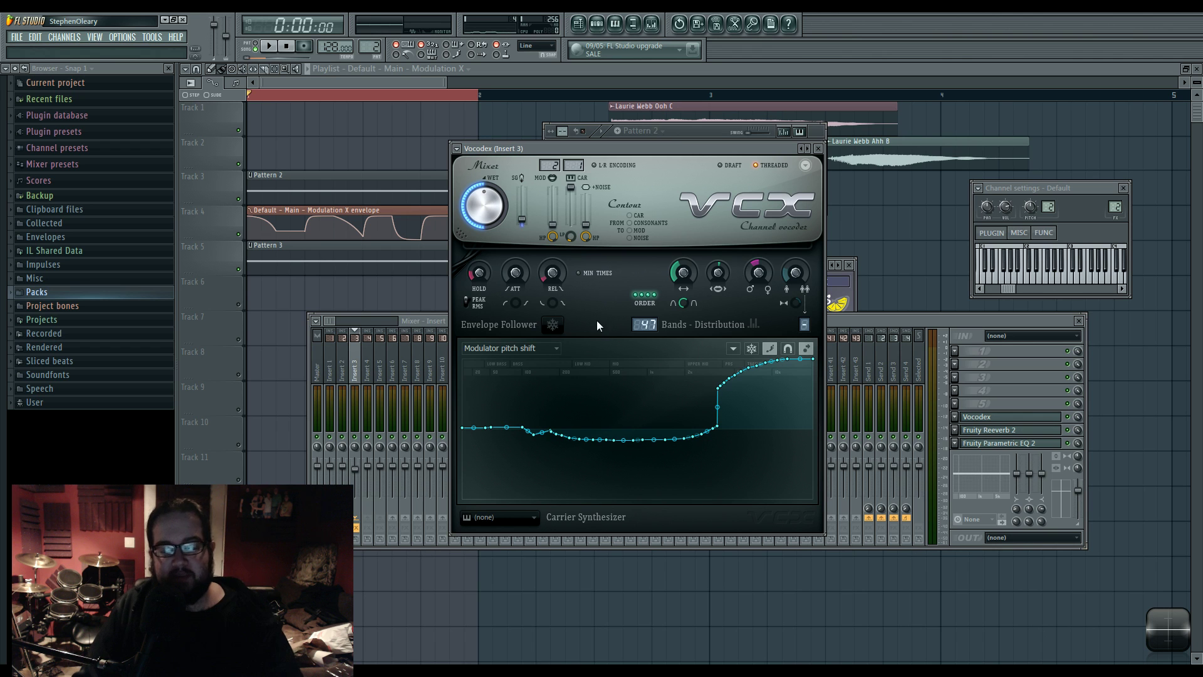
Step: View the Saturation mix and Saturation curve graphs, returning to Saturation mix
click(545, 347)
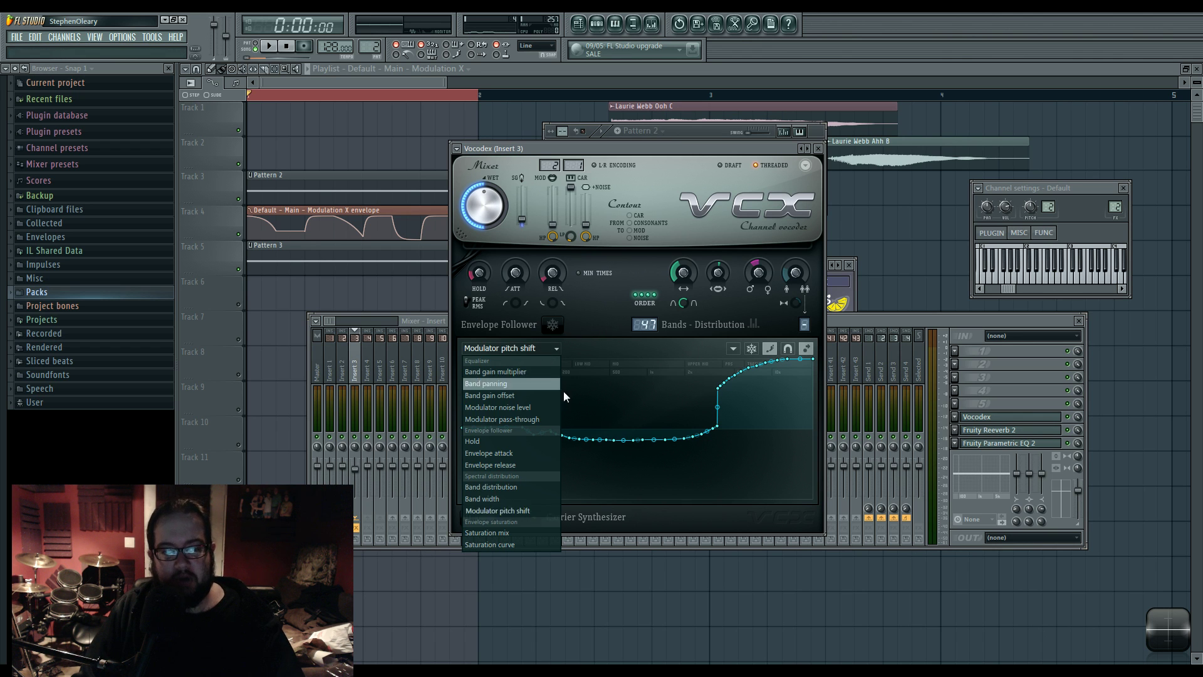
click(546, 533)
click(505, 359)
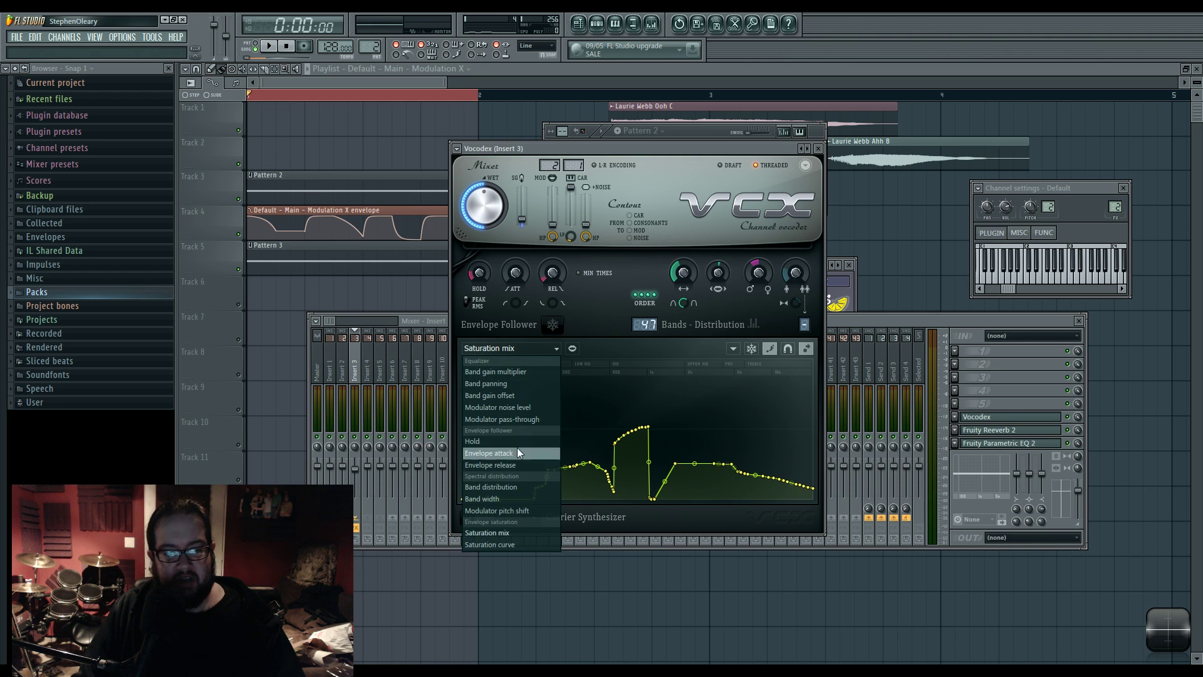
click(524, 542)
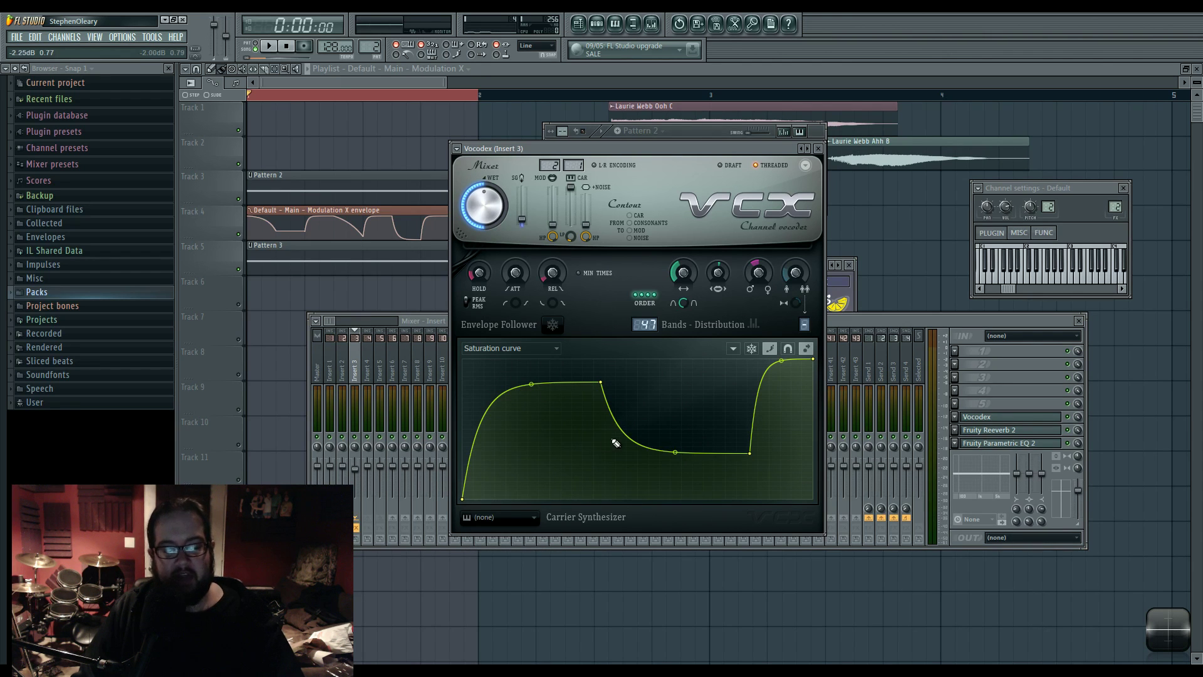
click(532, 356)
click(521, 527)
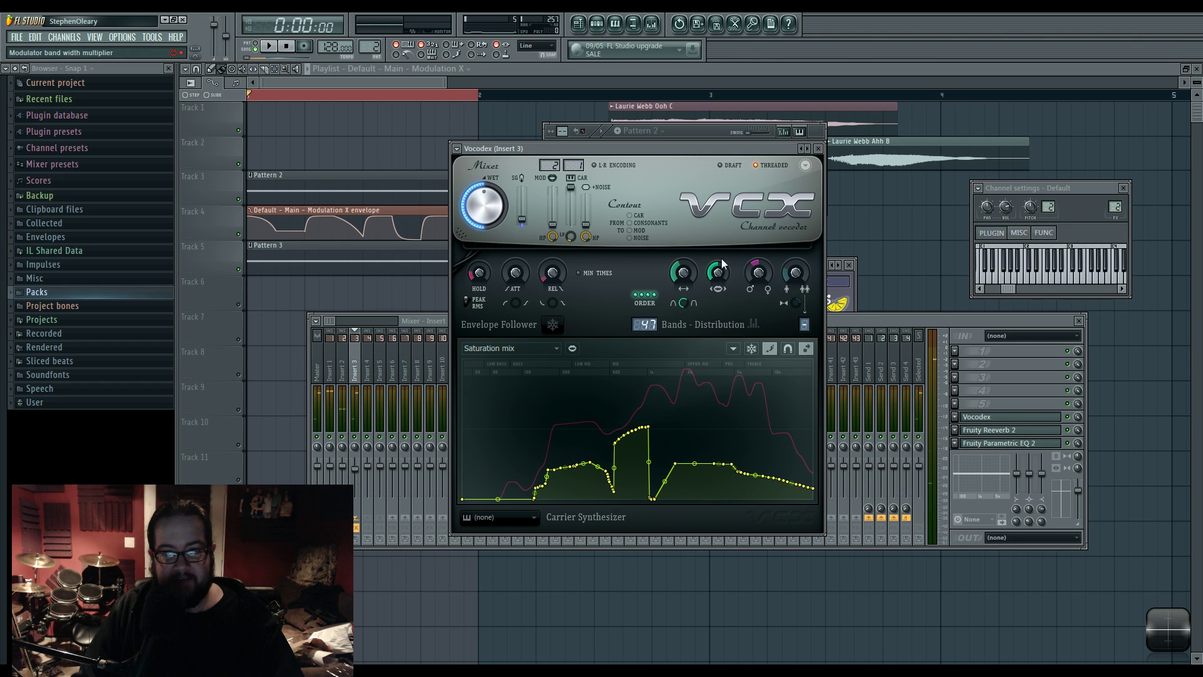
Step: Lower the modulator band width multiplier after auditioning the loop, and reshape the middle-band peak of the Saturation mix curve
key(space)
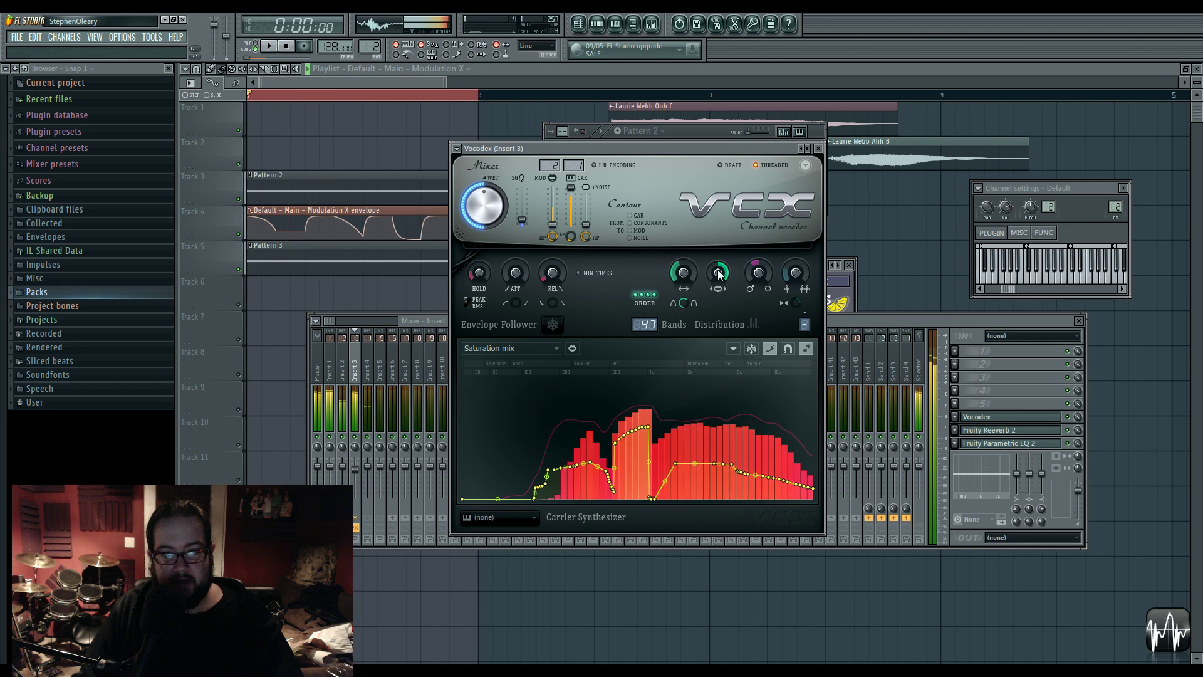
key(space)
drag(718, 272, 718, 282)
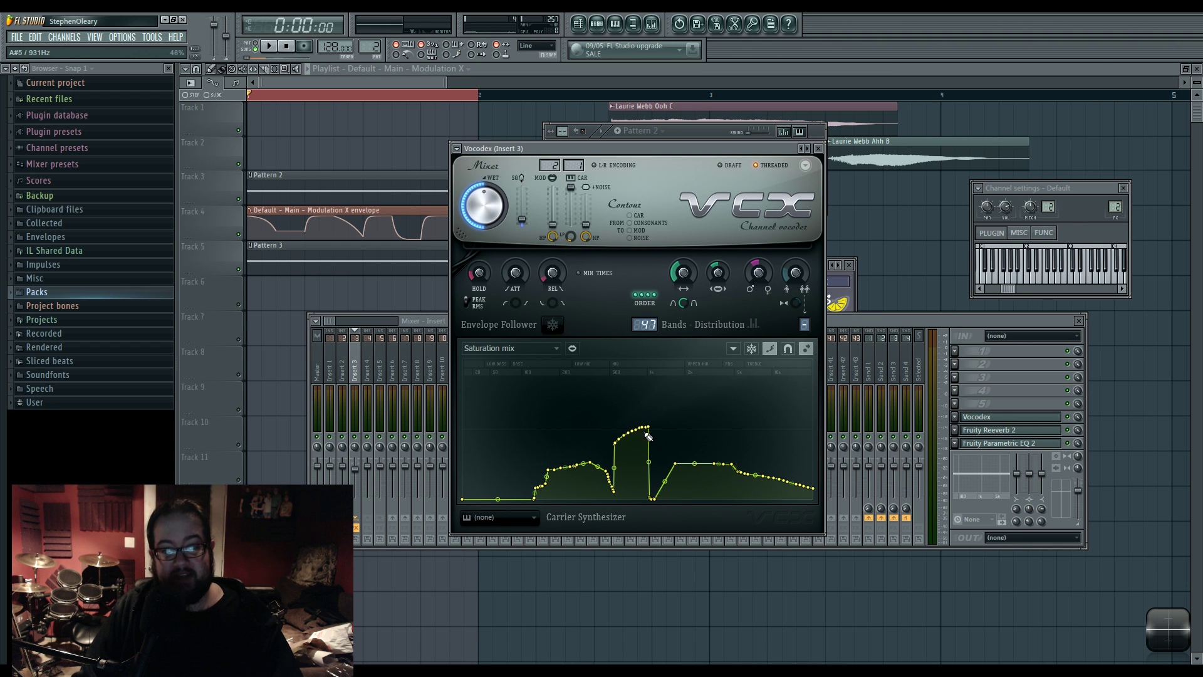
mouse_move(648, 436)
mouse_down()
mouse_move(644, 389)
mouse_move(612, 435)
mouse_move(608, 491)
mouse_move(618, 495)
mouse_move(627, 432)
mouse_move(649, 427)
mouse_up()
Step: View the Saturation curve graph and the Band gain multiplier graph, auditioning the loop with the current settings
click(546, 346)
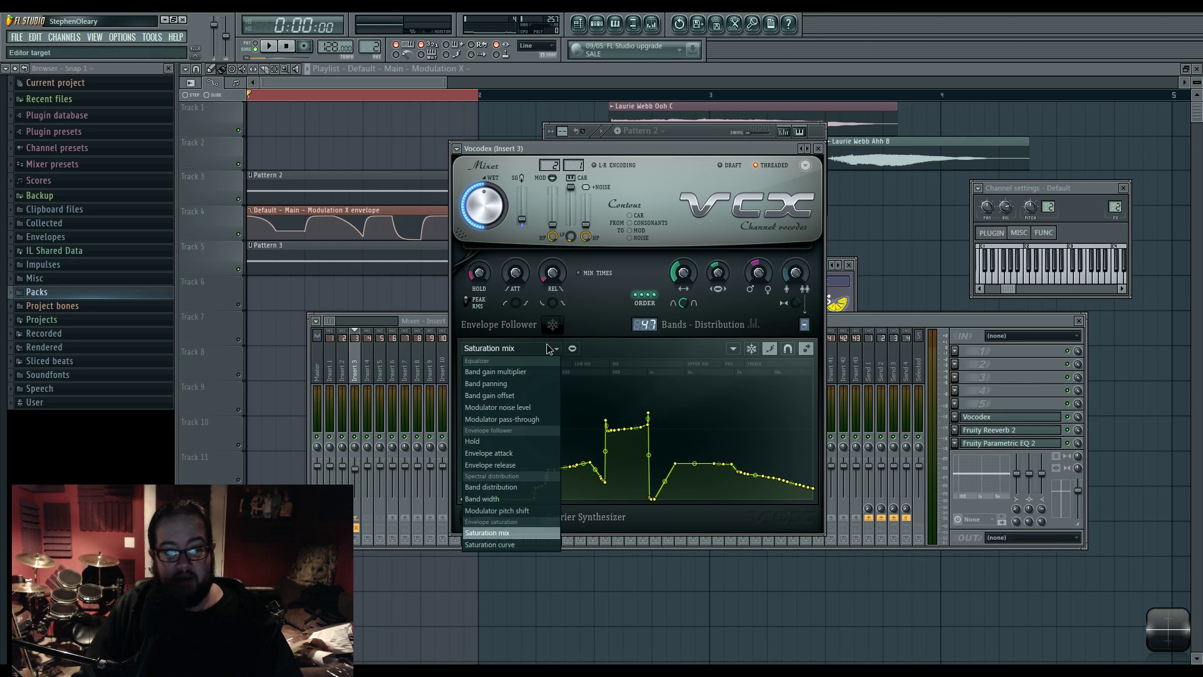
click(539, 543)
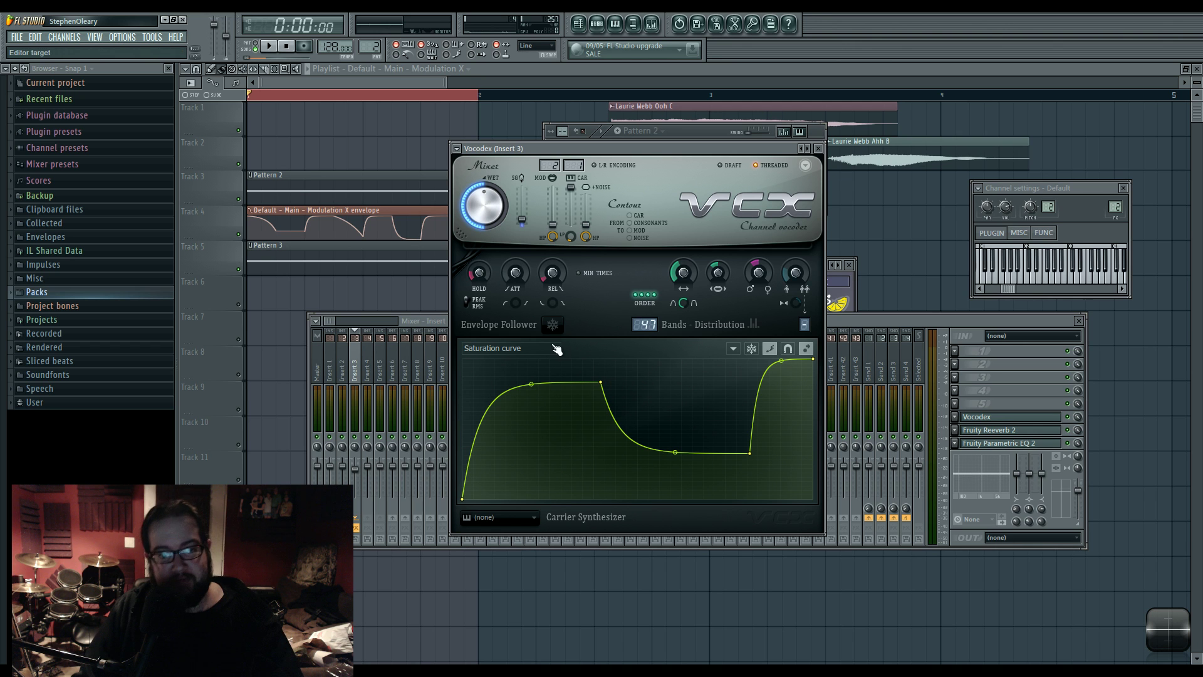
click(534, 346)
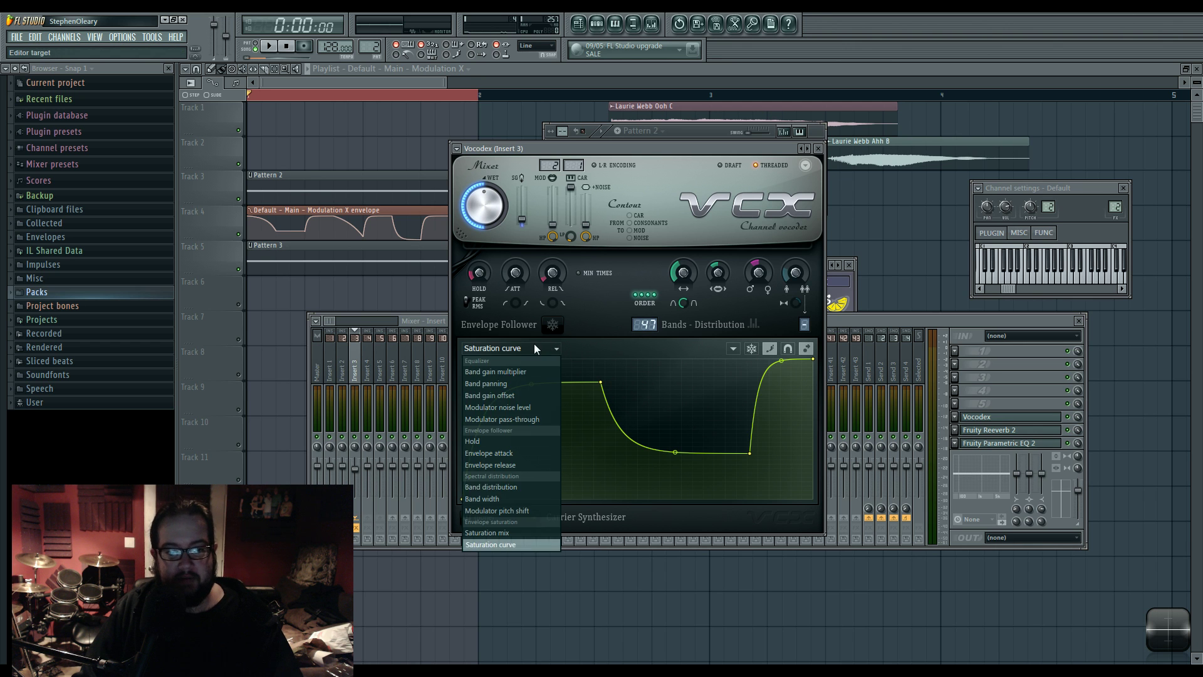
click(534, 346)
click(554, 348)
click(525, 366)
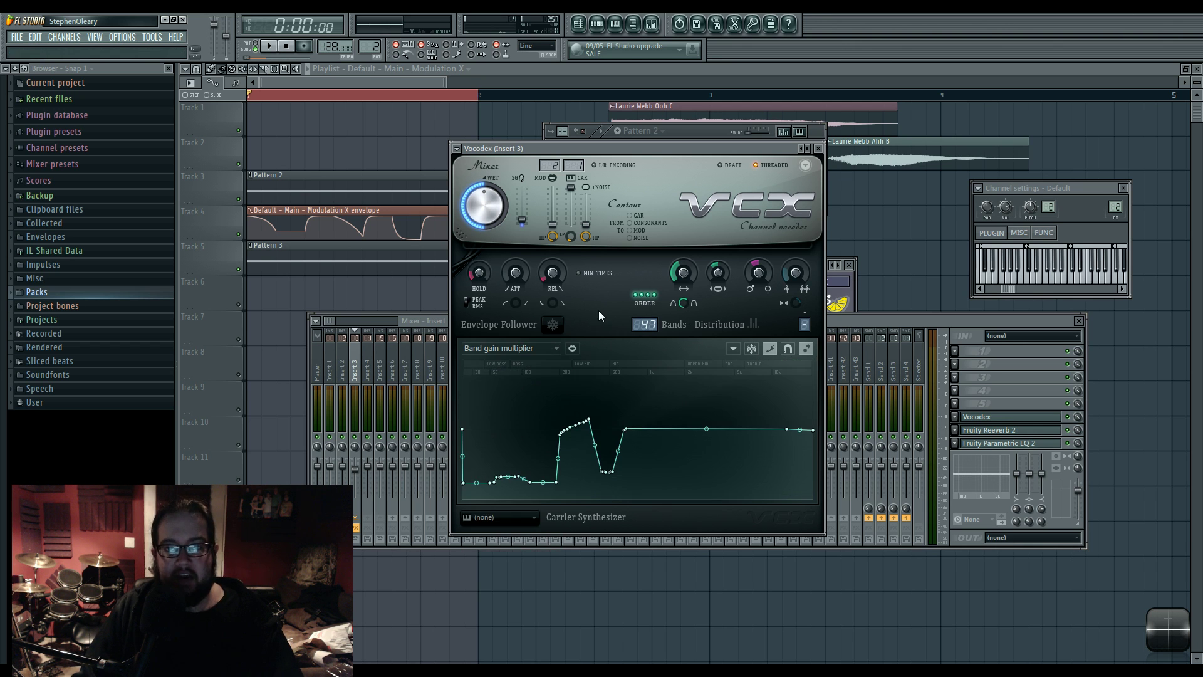
key(space)
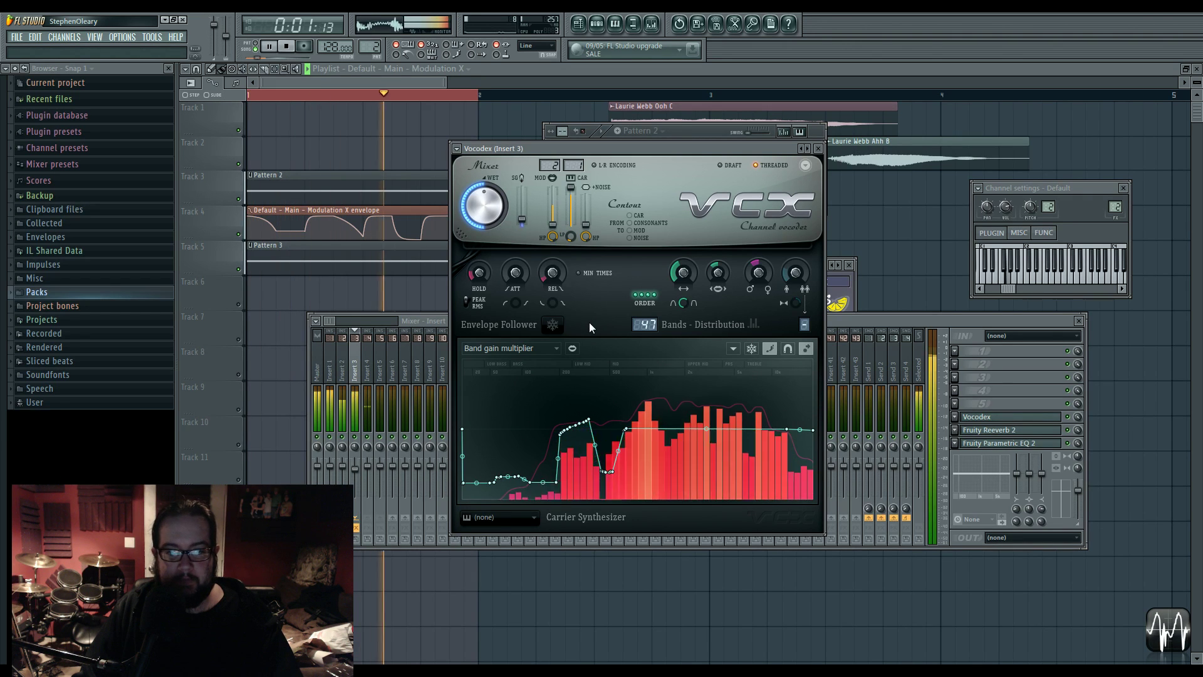
key(space)
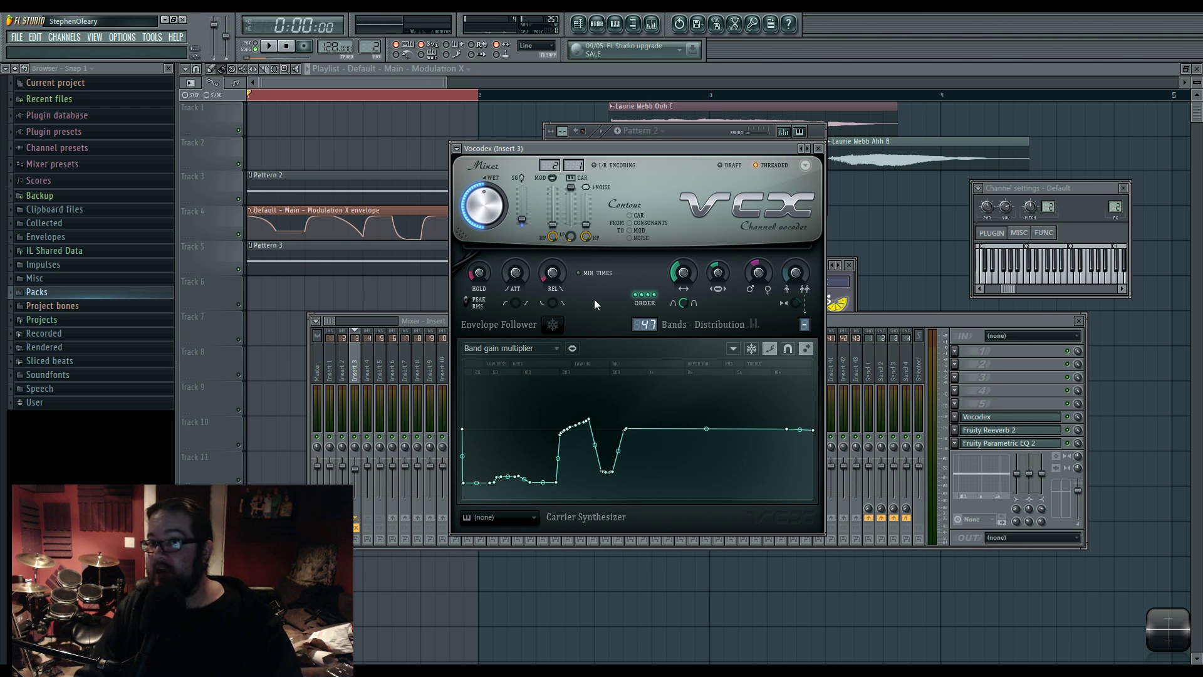
Step: Look through the mixer inserts and replace Maximus on Insert 1 with Fruity Limiter
click(364, 375)
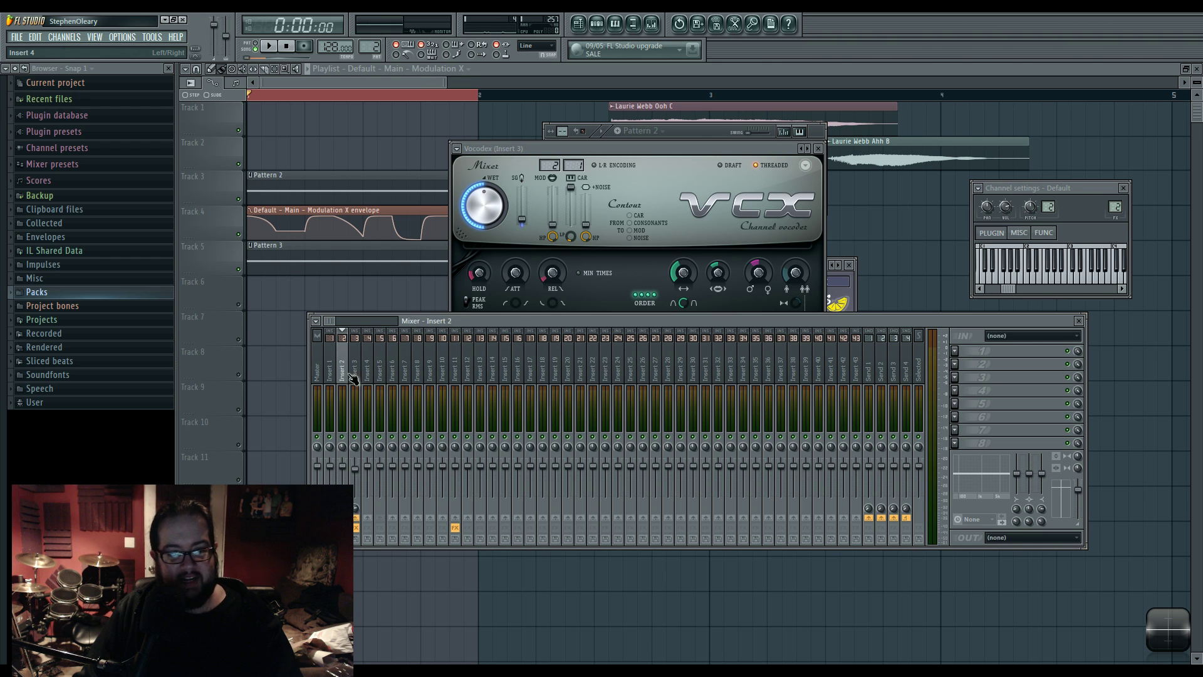
click(458, 376)
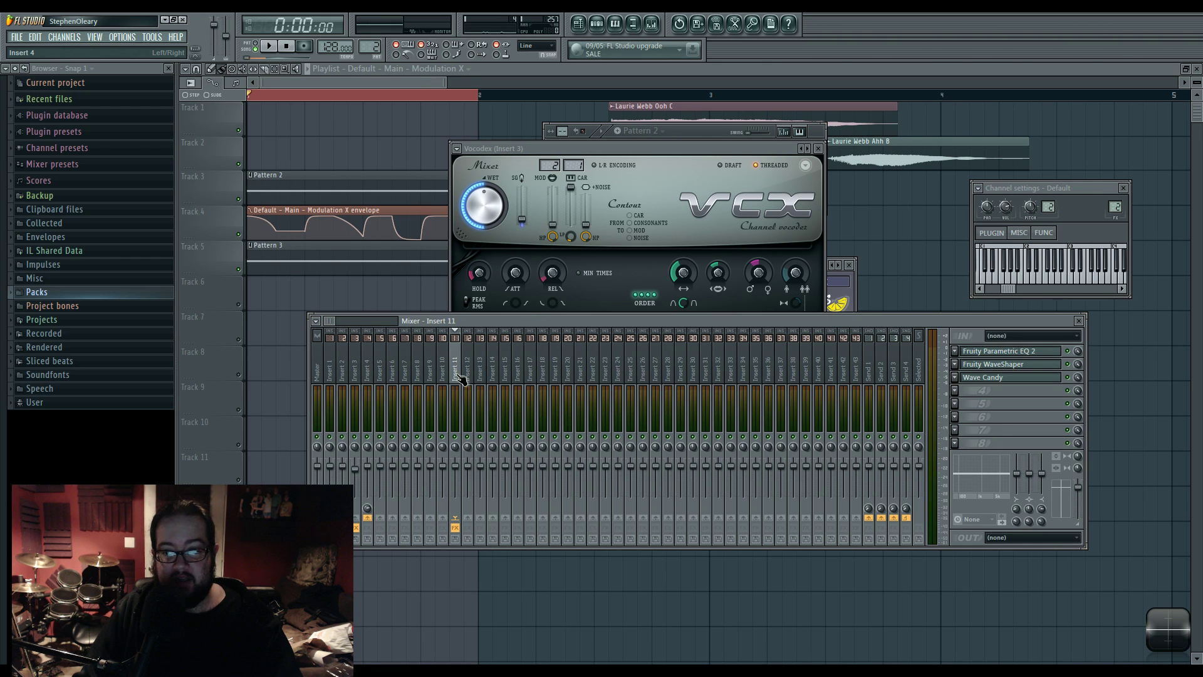
click(356, 375)
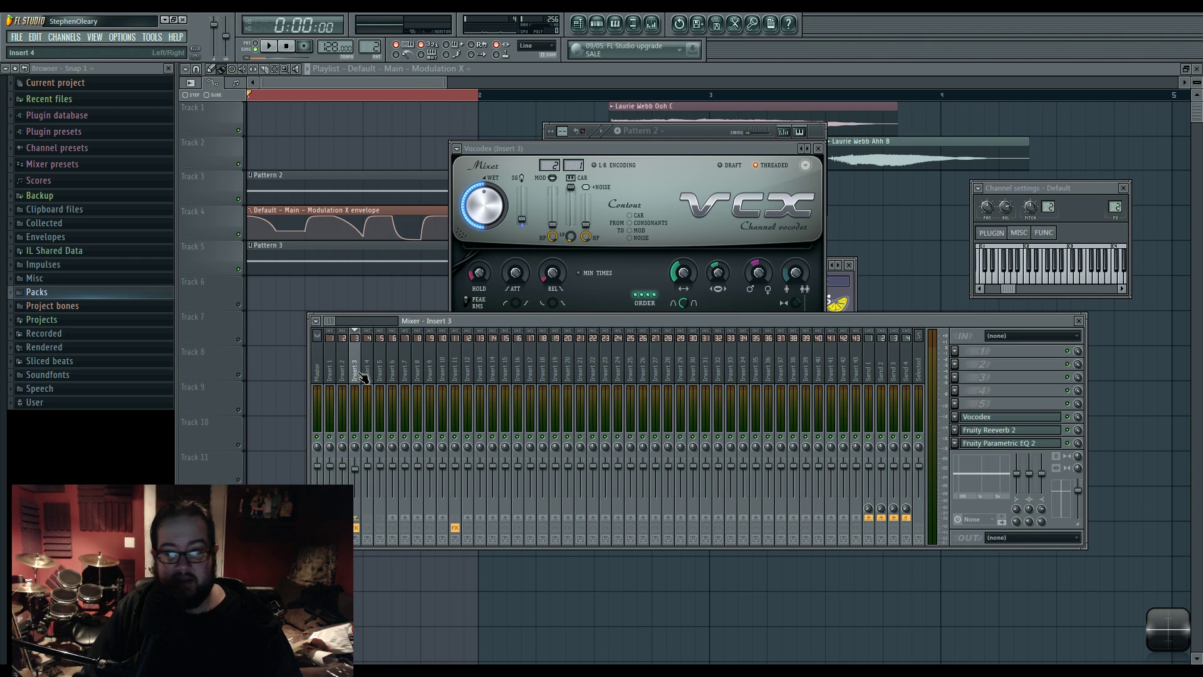
click(329, 375)
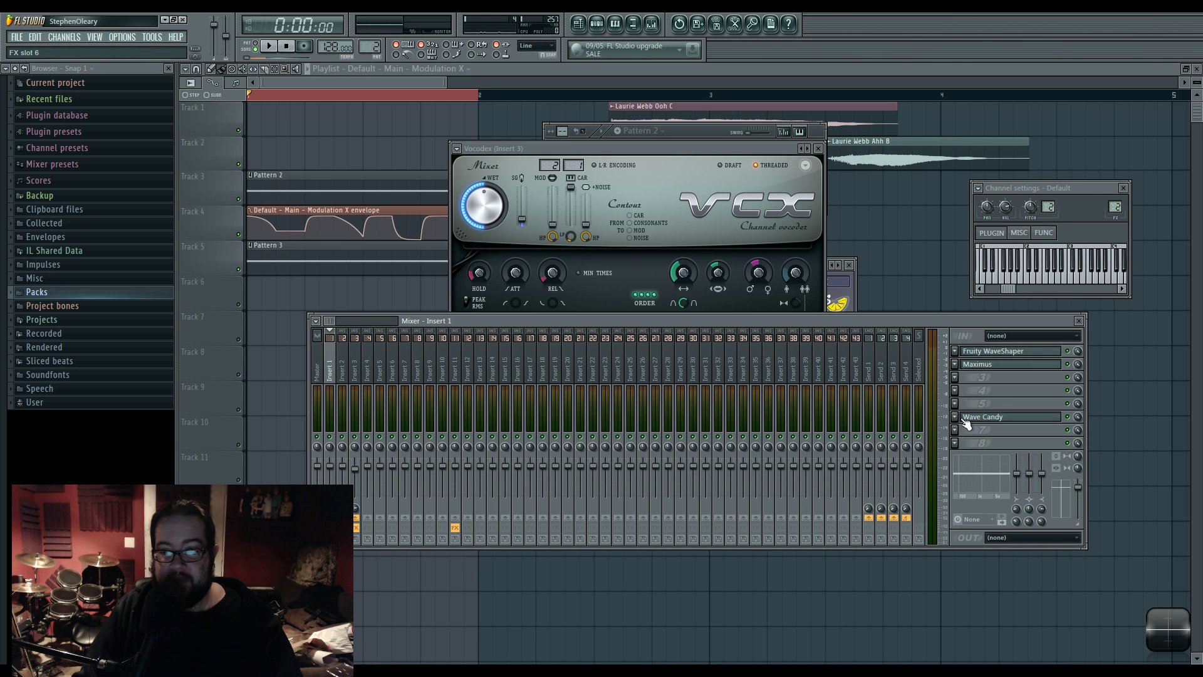
click(956, 377)
mouse_move(978, 377)
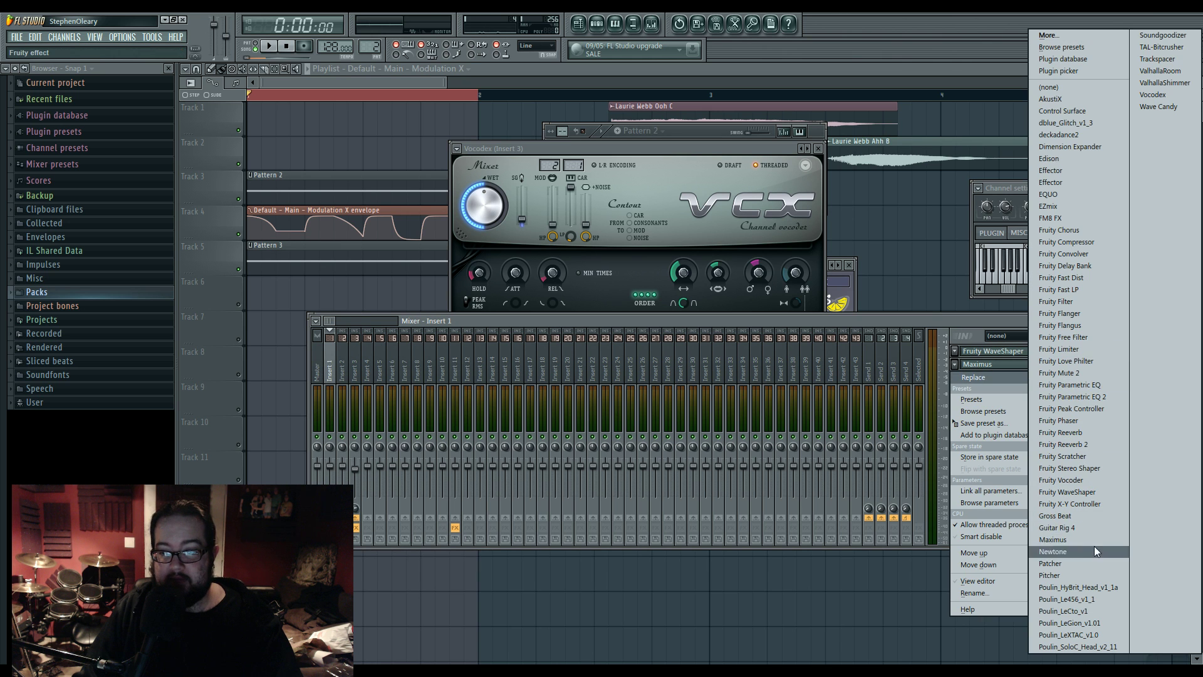
click(1059, 349)
Step: Raise the Fruity Limiter's ceiling on Insert 1 while the loop plays, and bring the mixer back to the front
key(space)
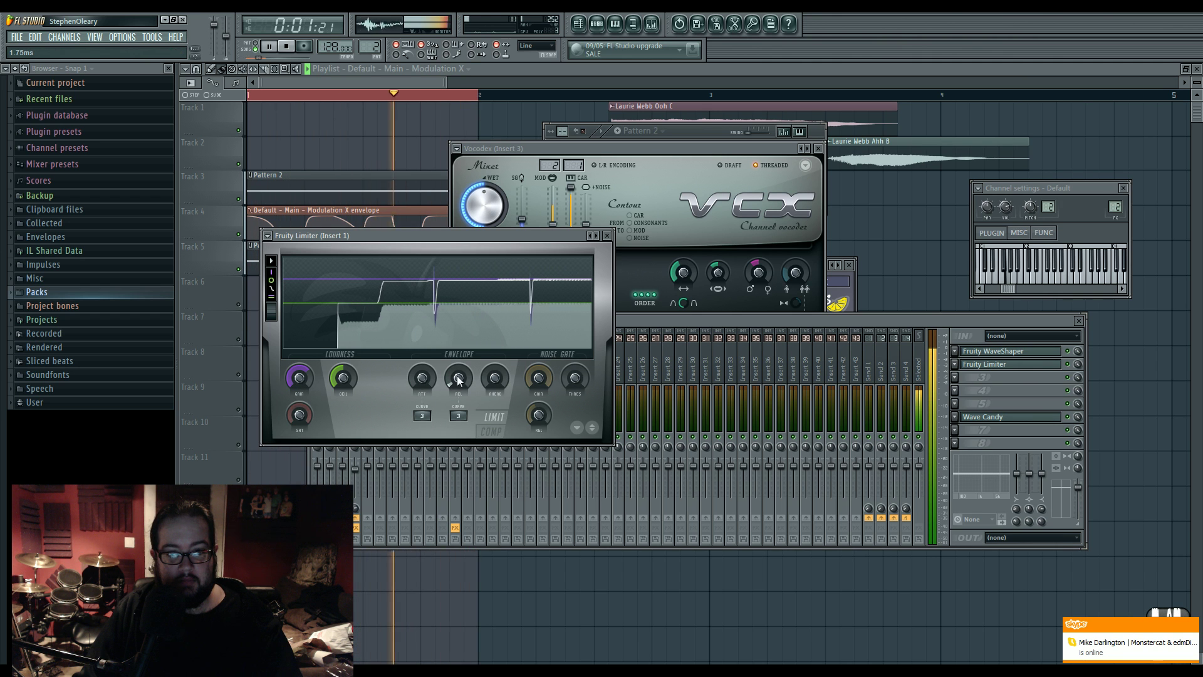
drag(344, 379, 351, 365)
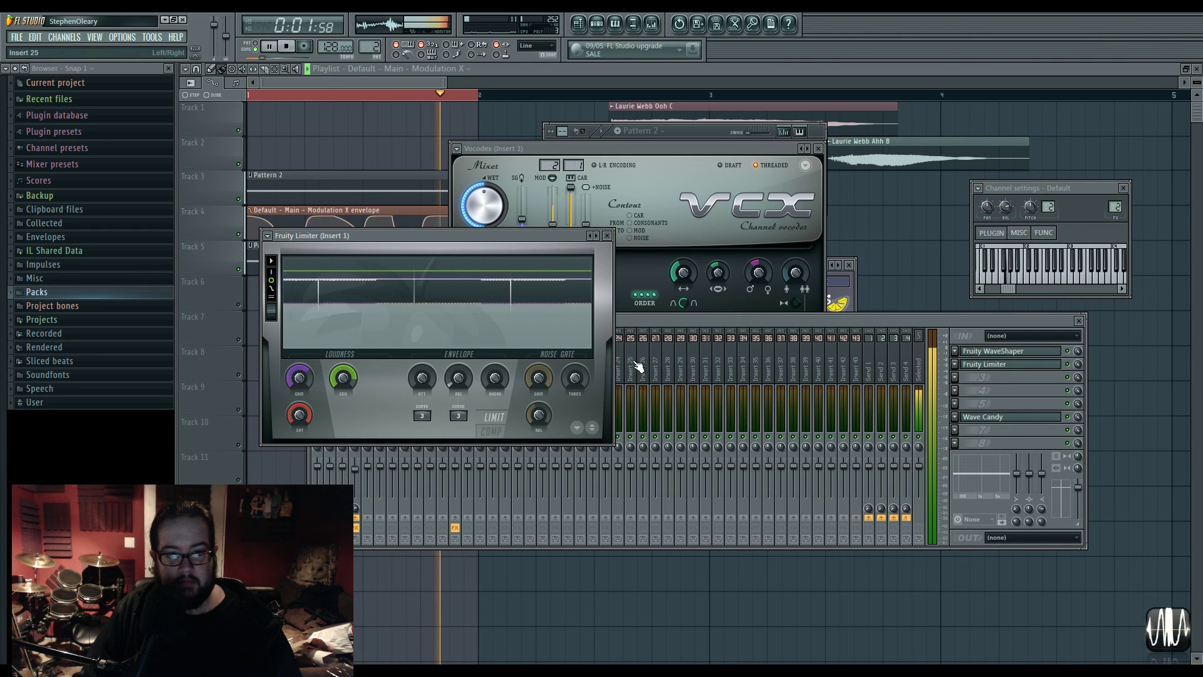
click(757, 321)
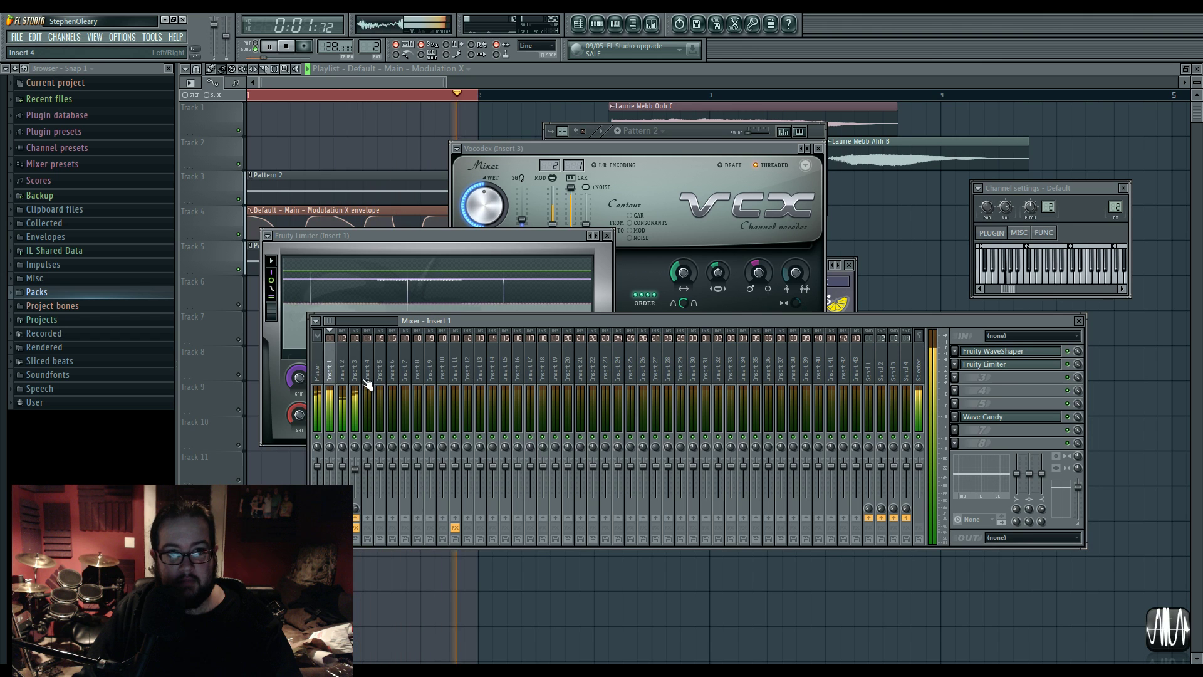
Step: Move the effects on mixer Insert 3 up one slot and open its Fruity Parametric EQ 2
click(355, 401)
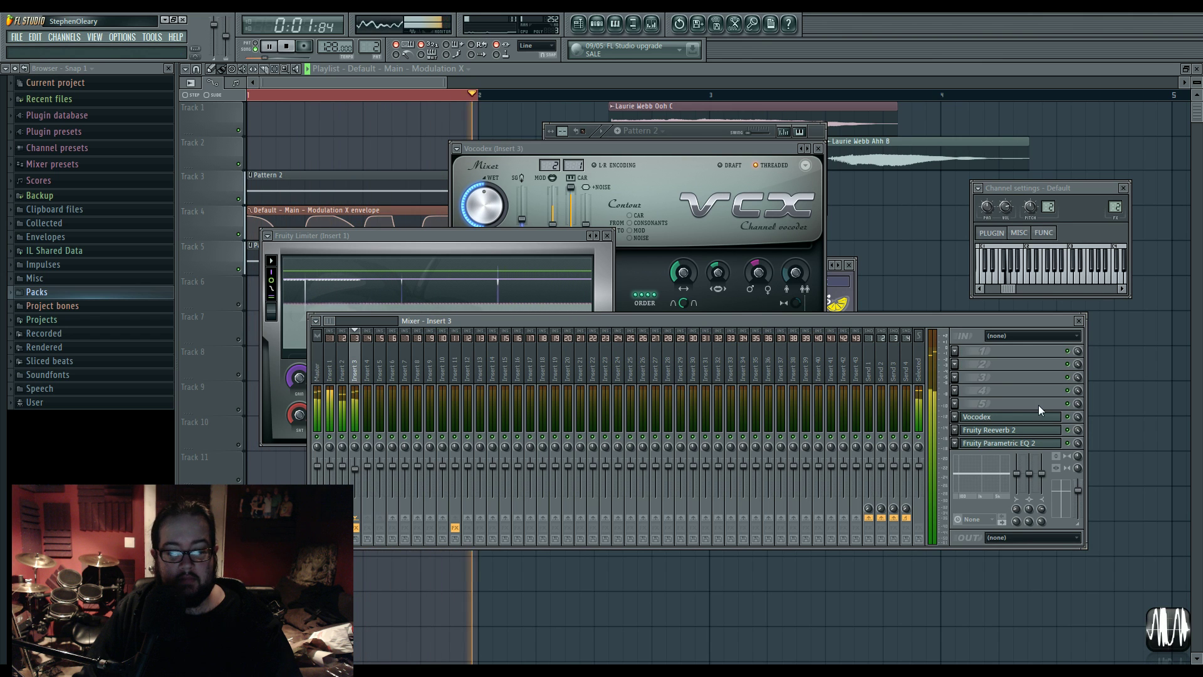
key(space)
drag(1031, 407, 1018, 431)
click(1018, 431)
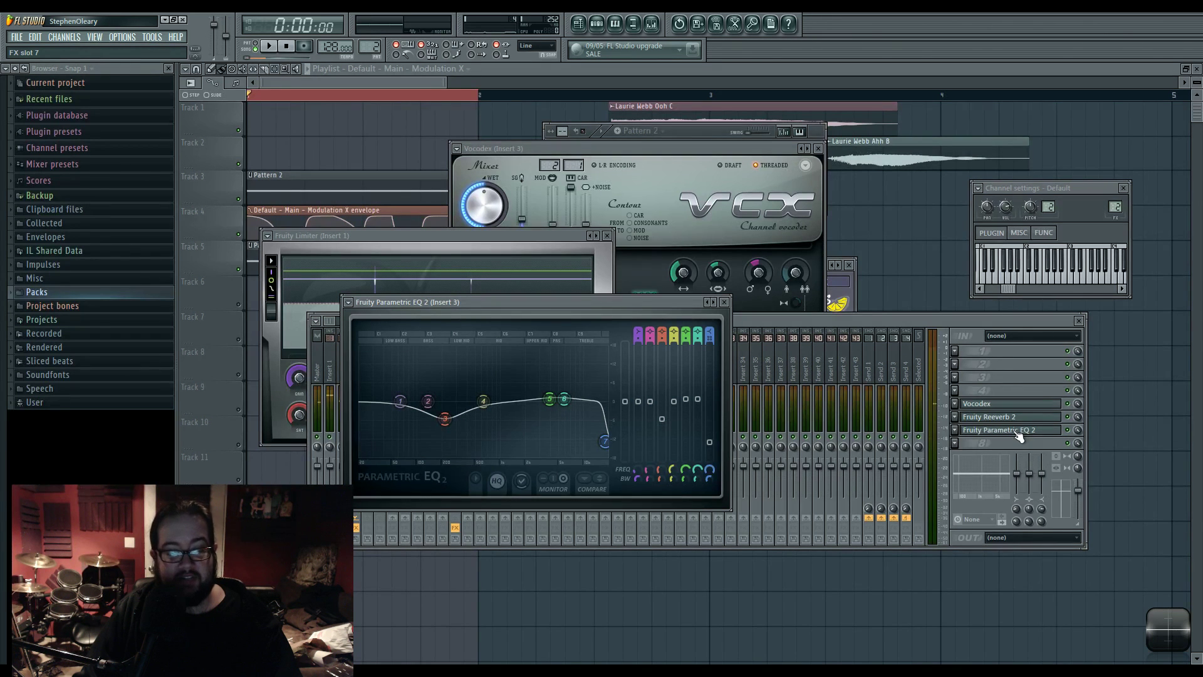
Step: Set the EQ's band 7 high shelf to about -1.9 dB at 10005 Hz during playback, and make the band 3 cut slightly shallower
key(space)
drag(605, 440, 583, 407)
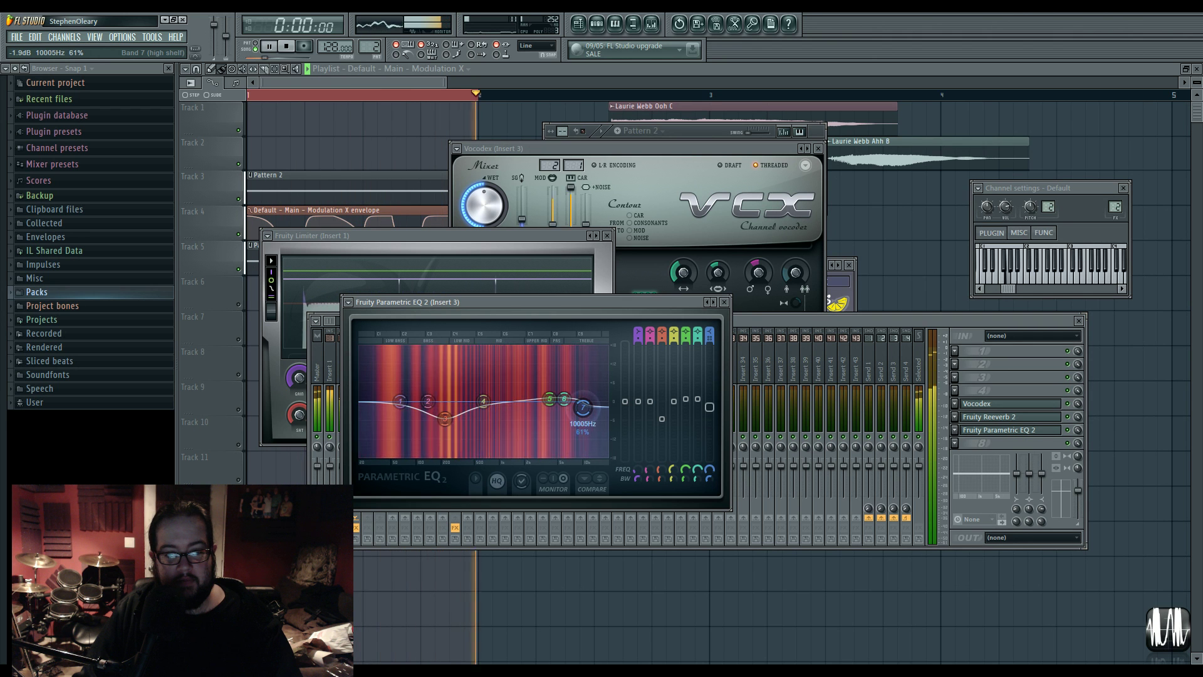
drag(445, 418, 447, 415)
key(space)
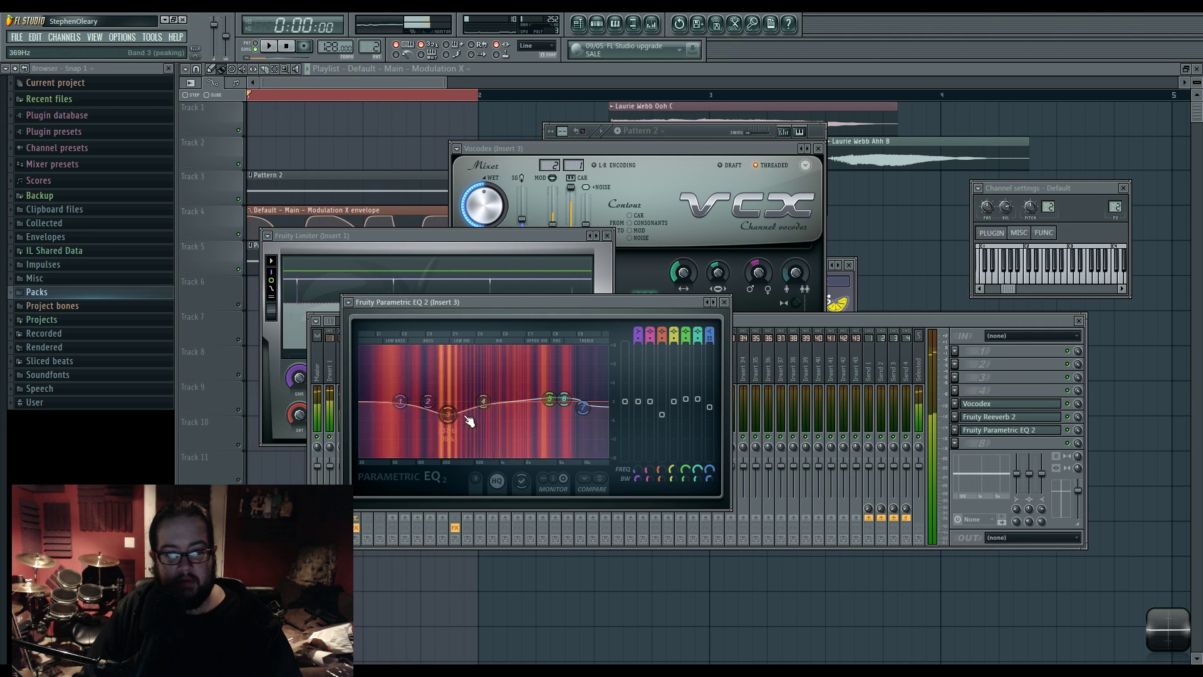
Step: View the notes of Pattern 2 and Pattern 3 in the piano roll, and bring up the mixer
double_click(368, 192)
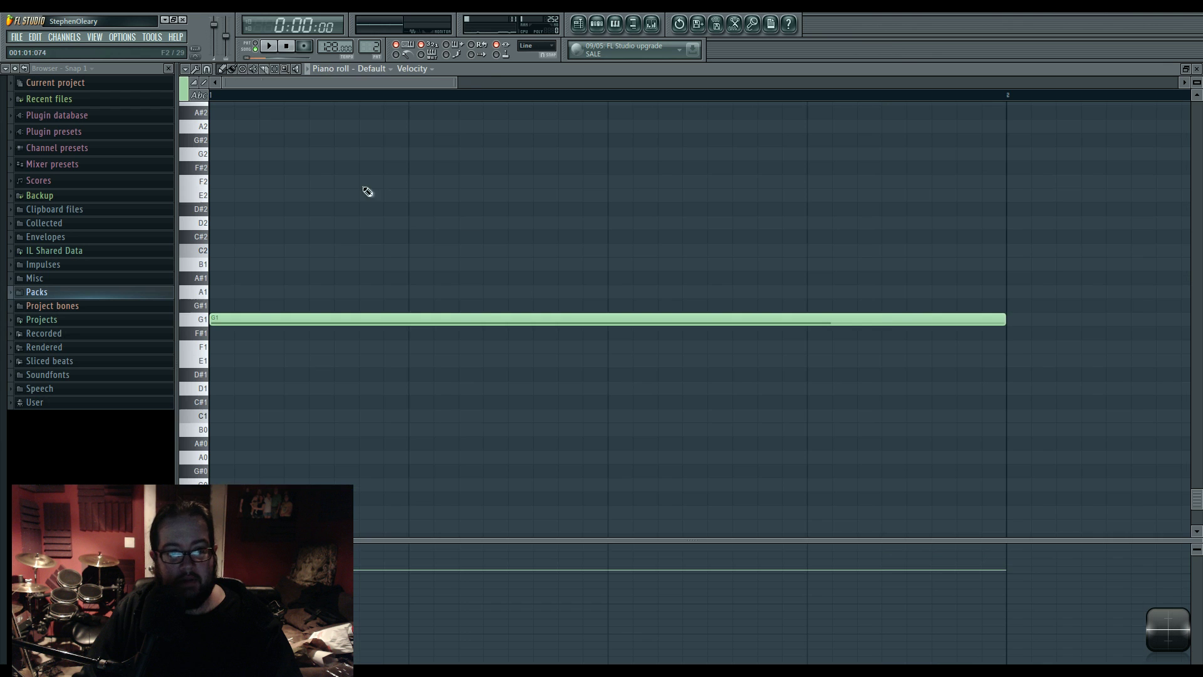
key(F5)
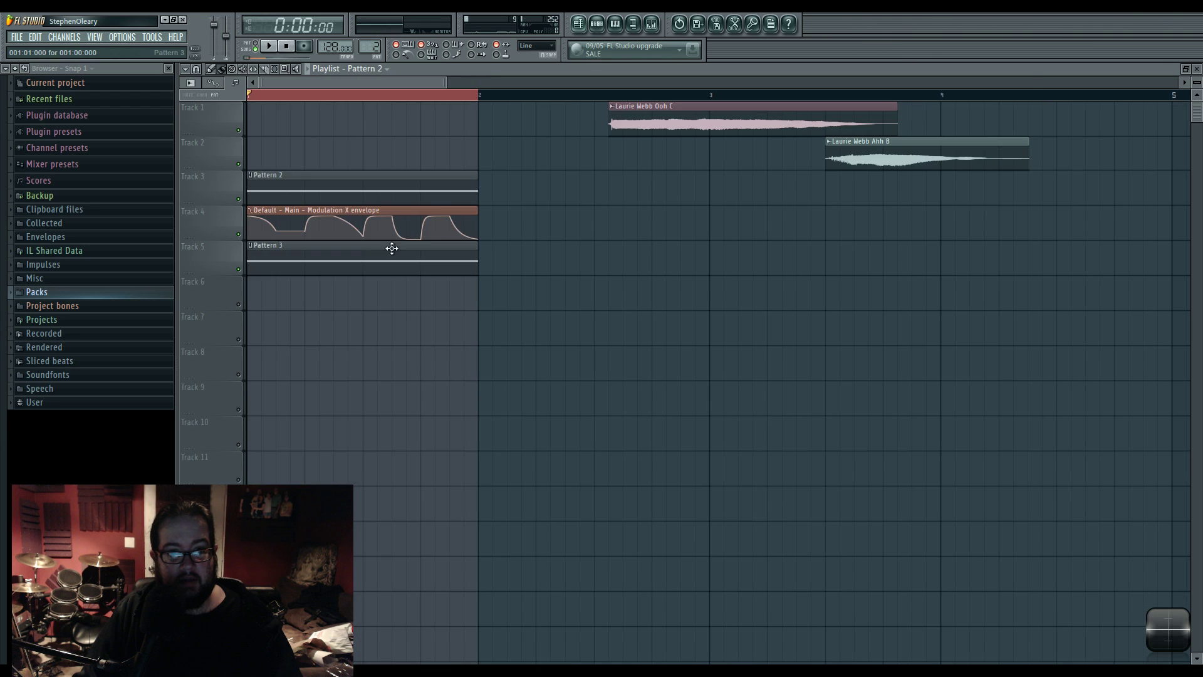
double_click(392, 250)
click(652, 24)
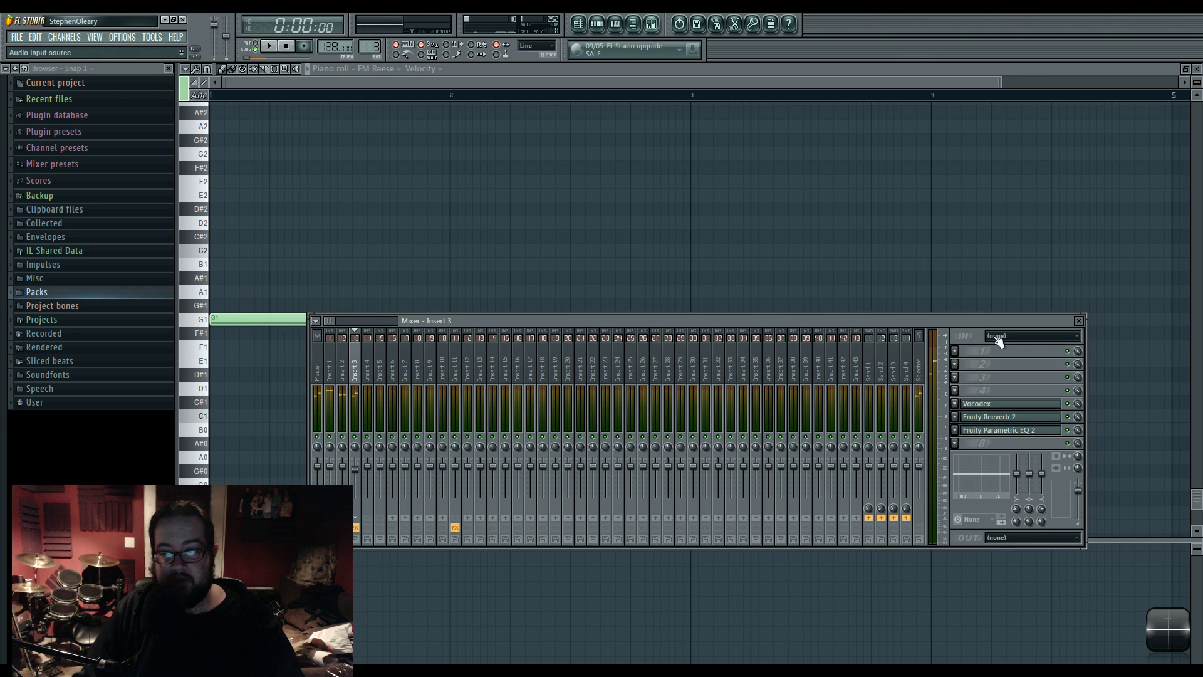
Step: Reopen Vocodex on Insert 3 and try a soundgoodizing level of 84% during playback, returning it to near minimum
click(979, 404)
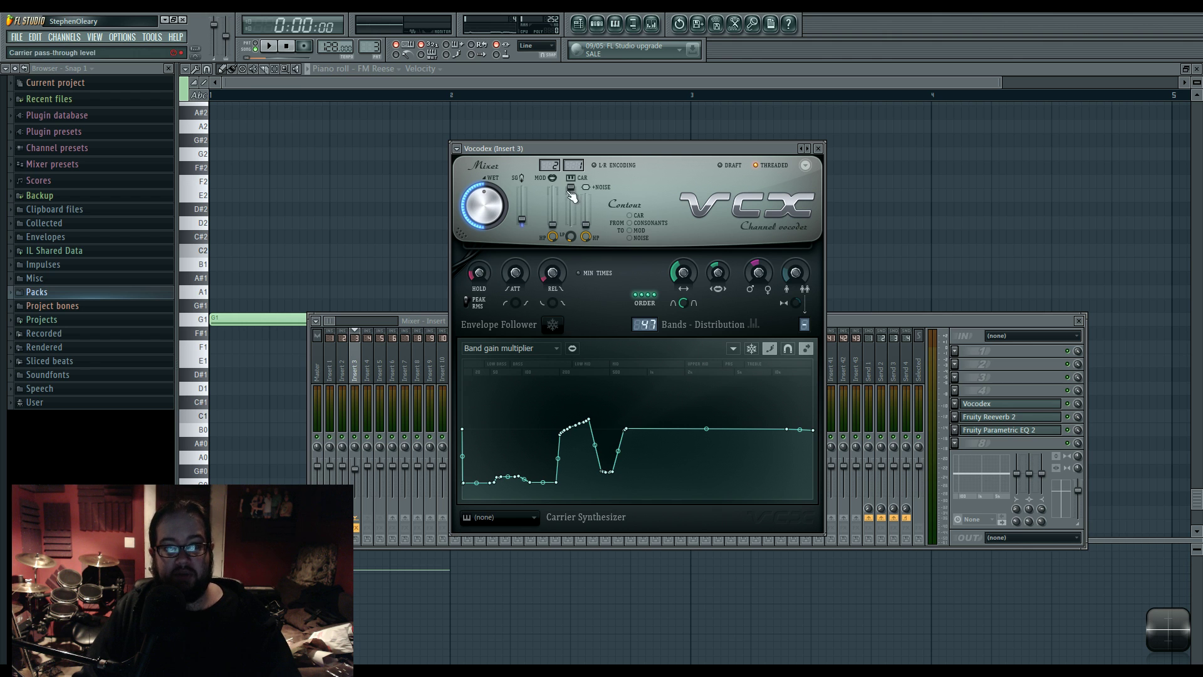
click(493, 207)
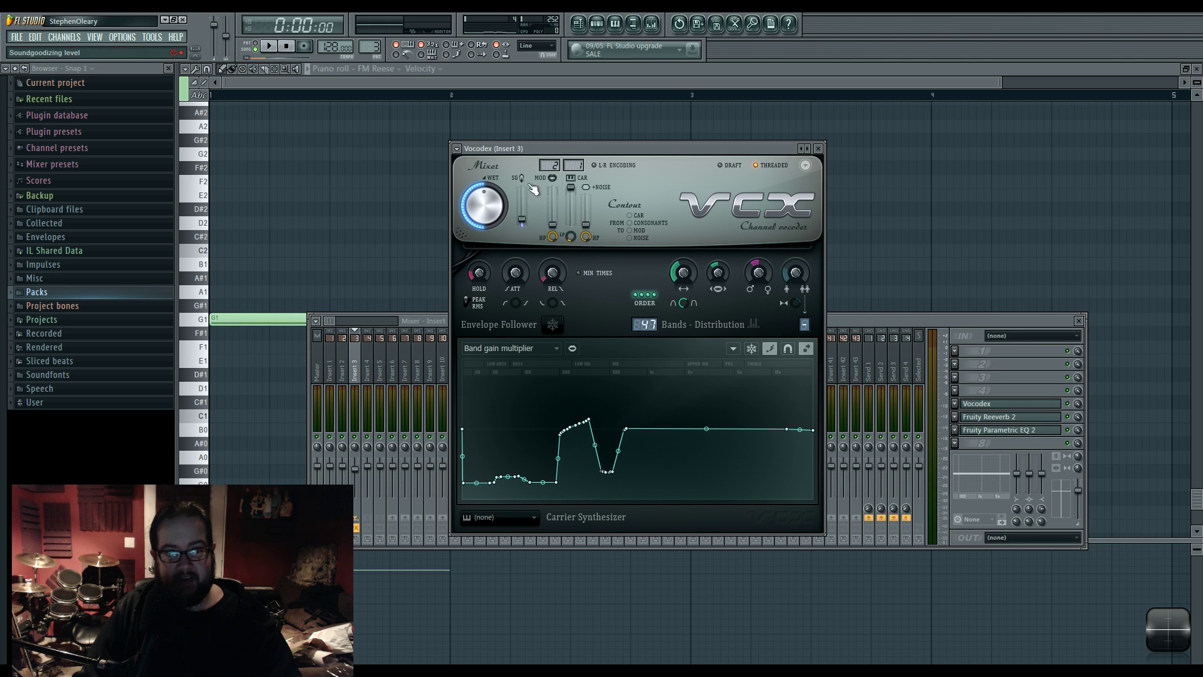
key(space)
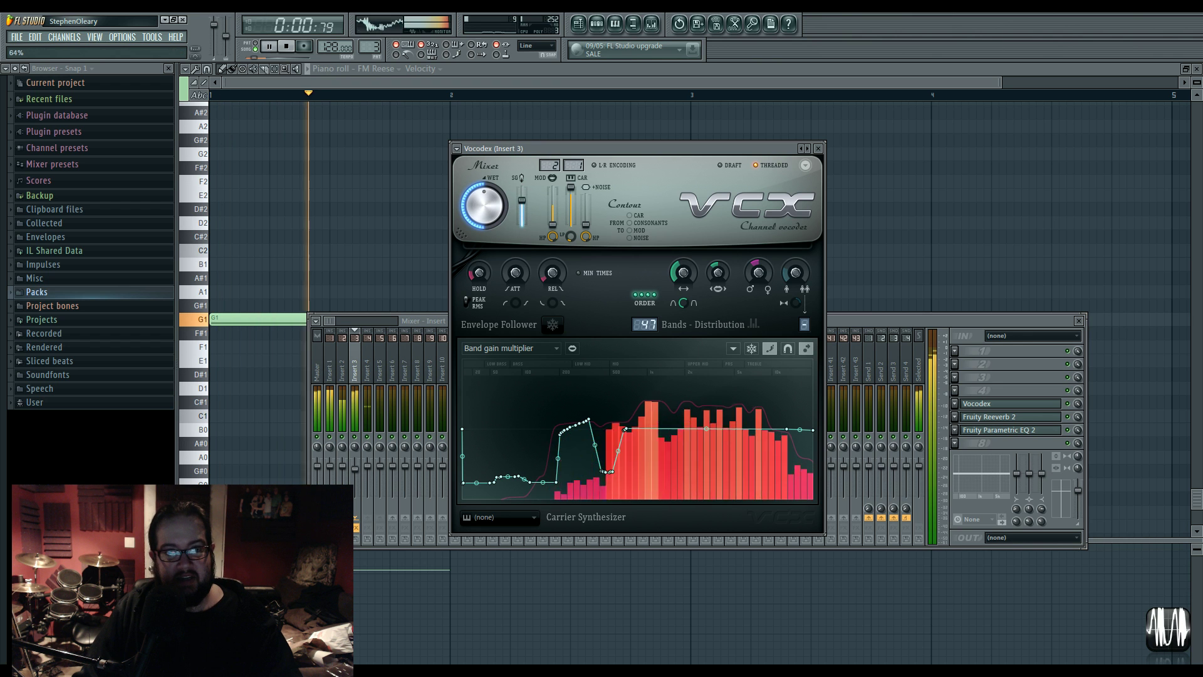
key(space)
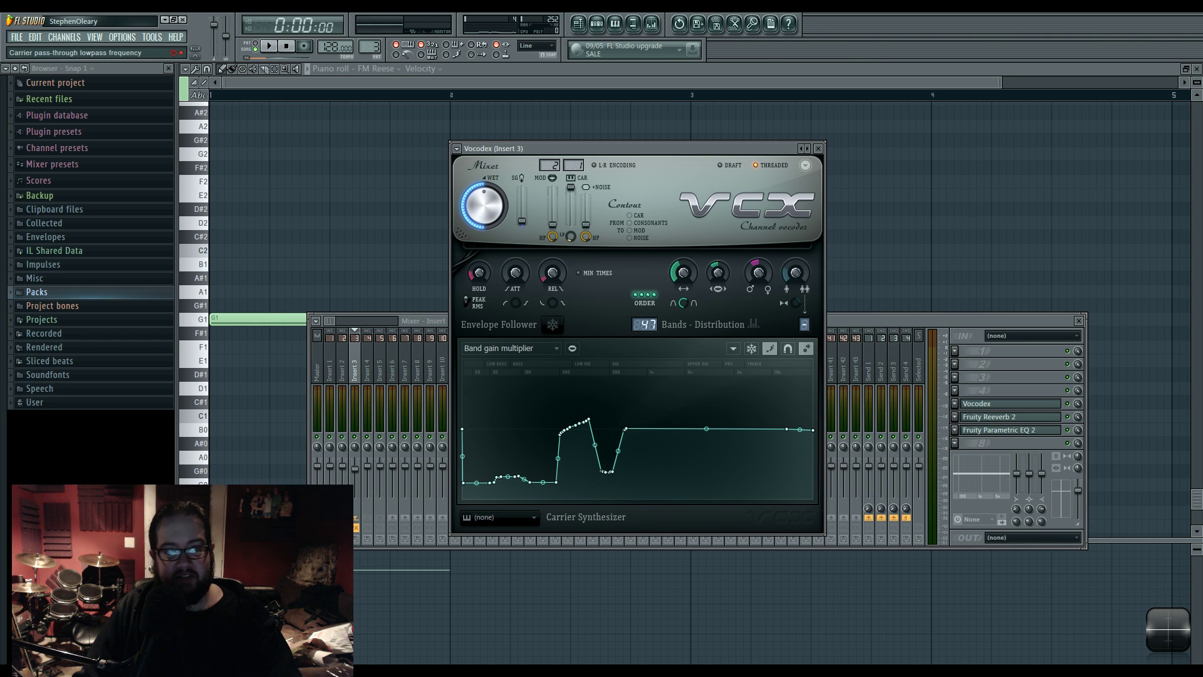
click(571, 236)
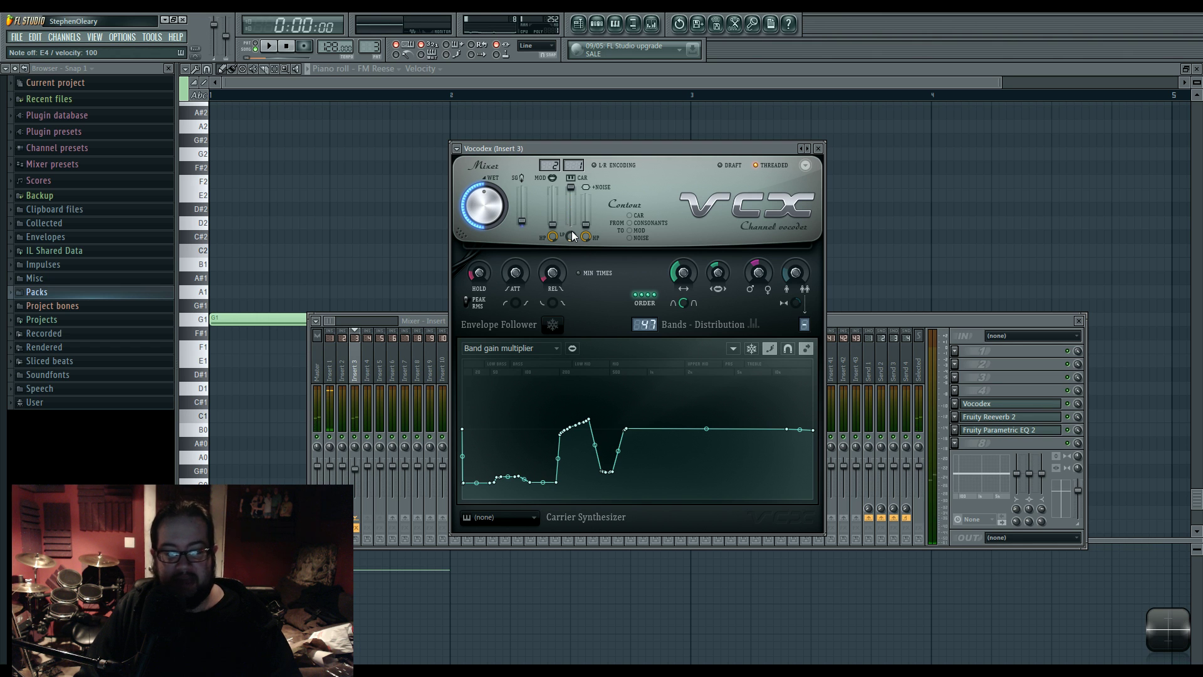
Step: Audition the loop with the Vocodex wet level turned down, and move the FM Reese note in Pattern 3 to E1
key(space)
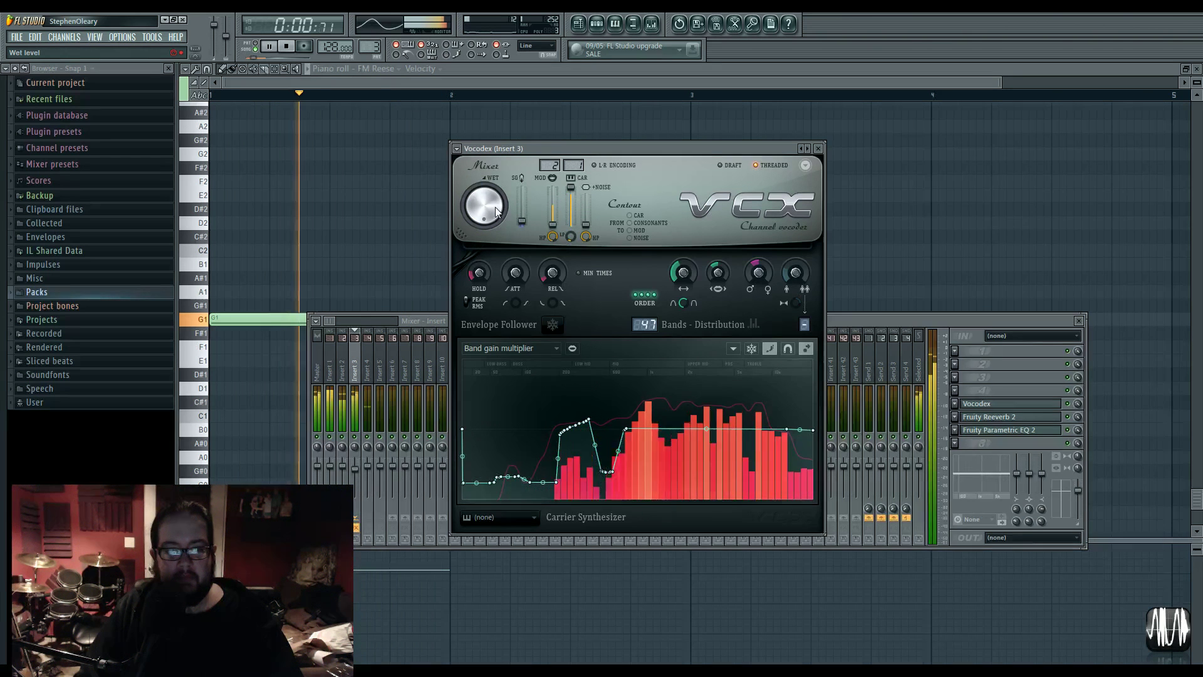
drag(247, 319, 250, 360)
key(space)
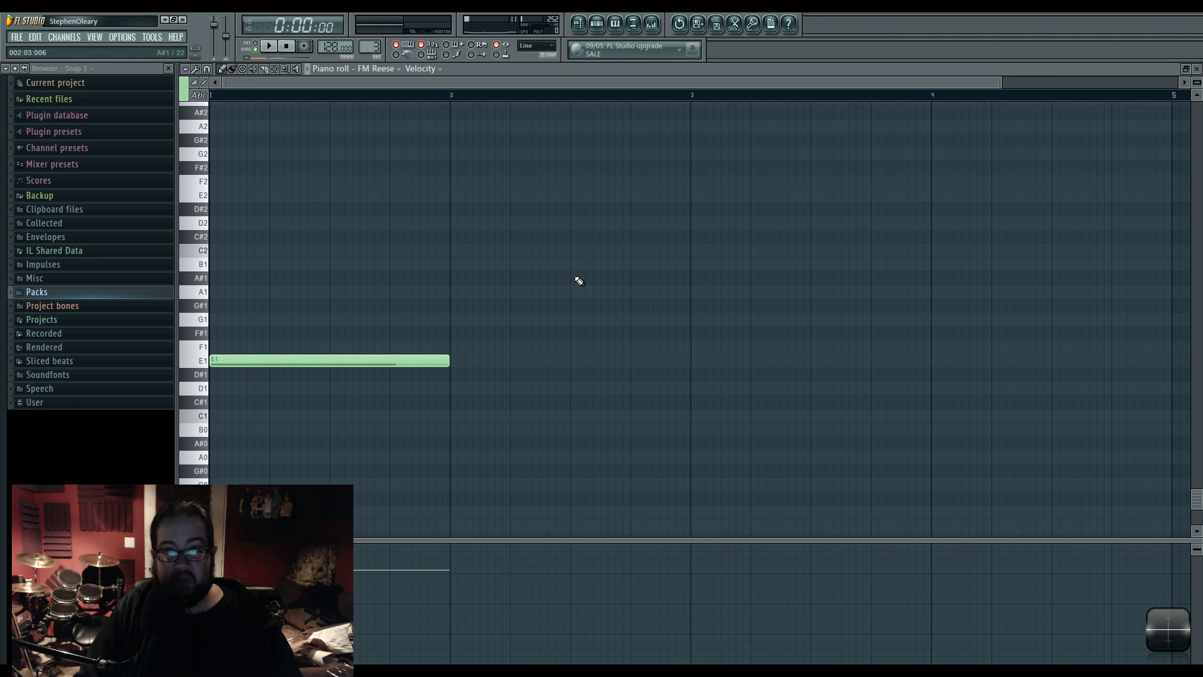
Step: Return to the playlist and review the effect chains on the mixer inserts, ending on Insert 1
click(579, 24)
click(652, 24)
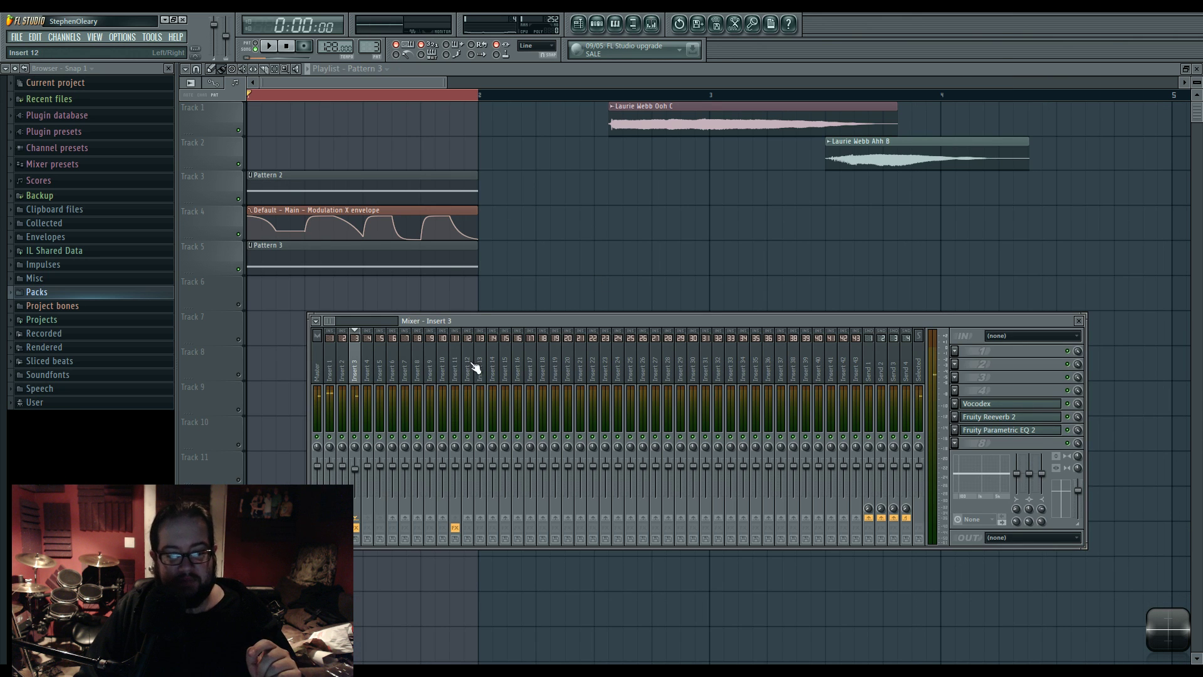
click(442, 370)
click(355, 369)
click(342, 370)
click(330, 370)
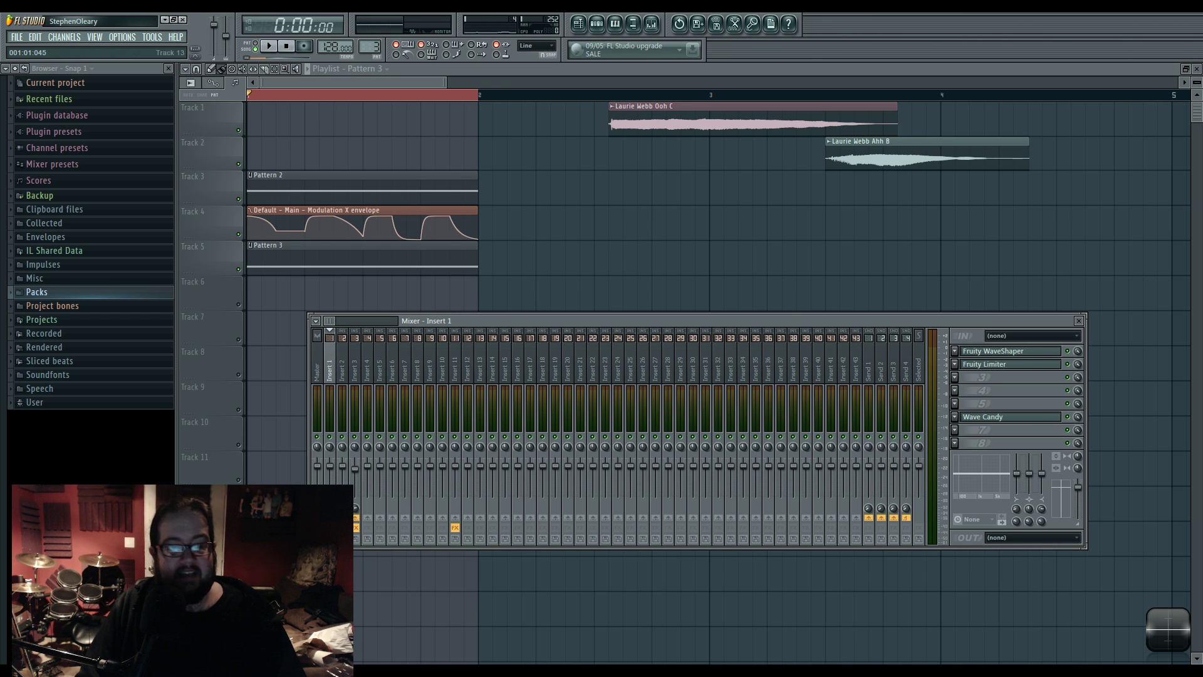
Step: Switch to the streaming program and open its broadcast options for the local recording
key(alt+Tab)
click(497, 194)
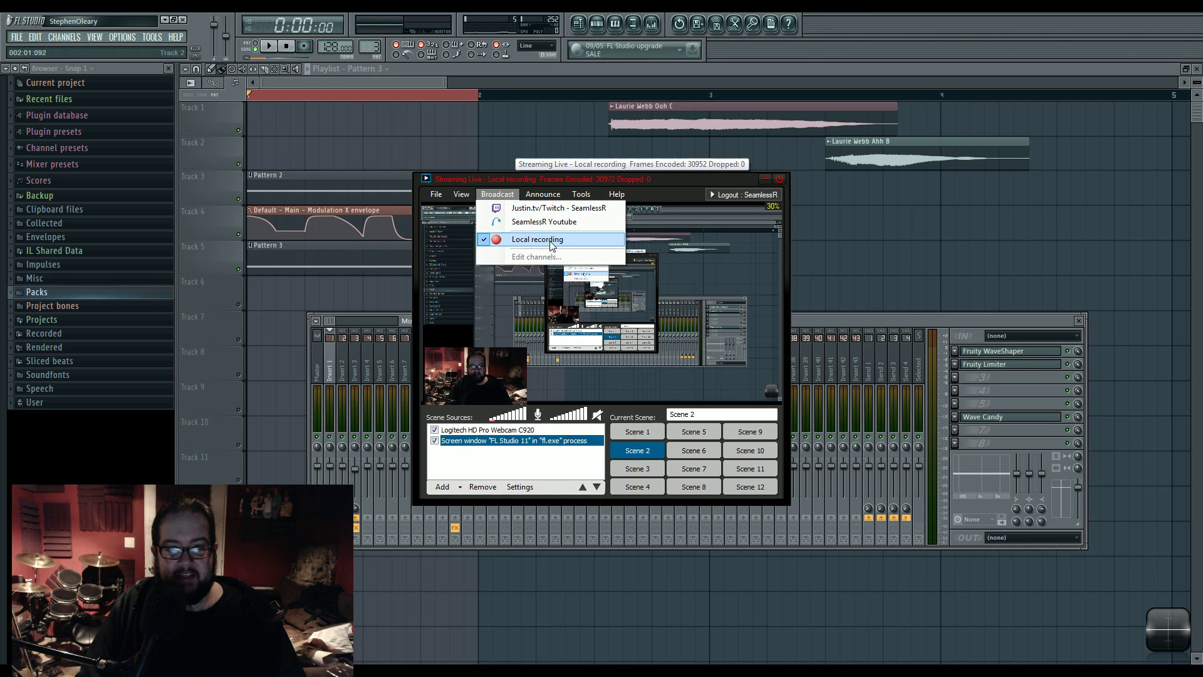